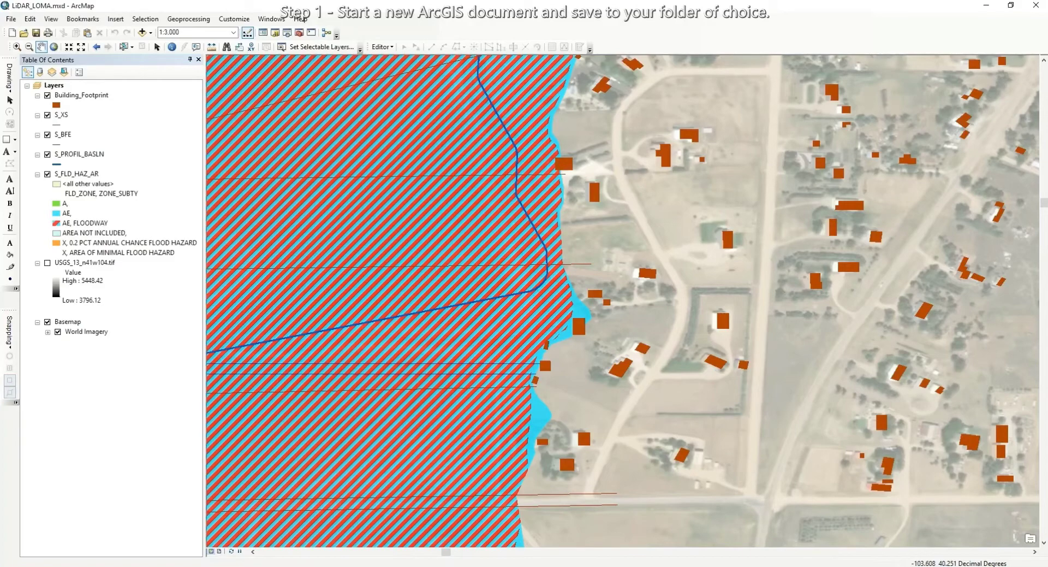
# - Save the map as LiDAR_LOMA.mxd in LiDAR_LOMA_Working, replacing the existing file
pyautogui.click(11, 18)
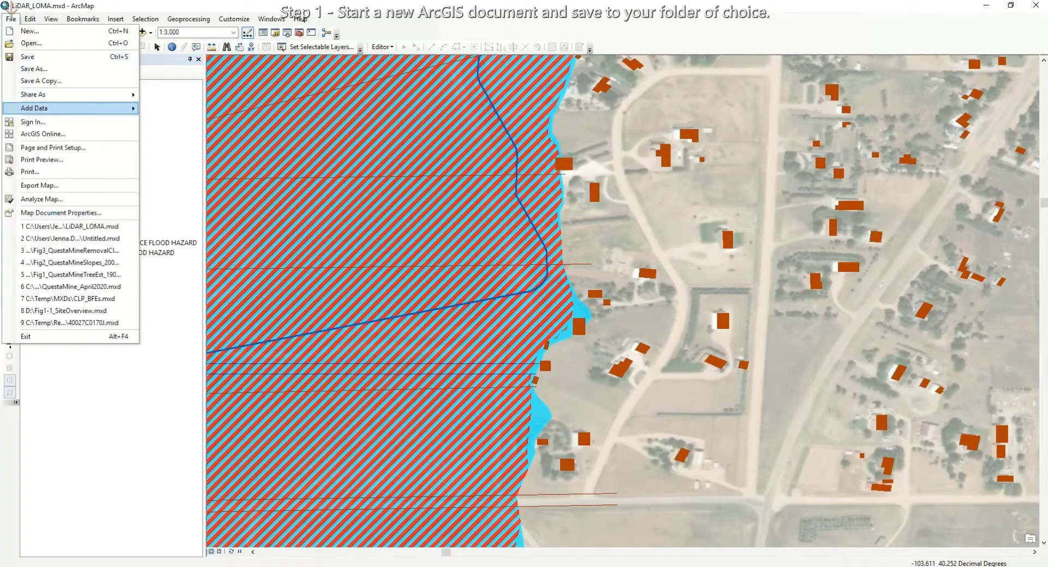
pyautogui.click(34, 68)
pyautogui.click(532, 370)
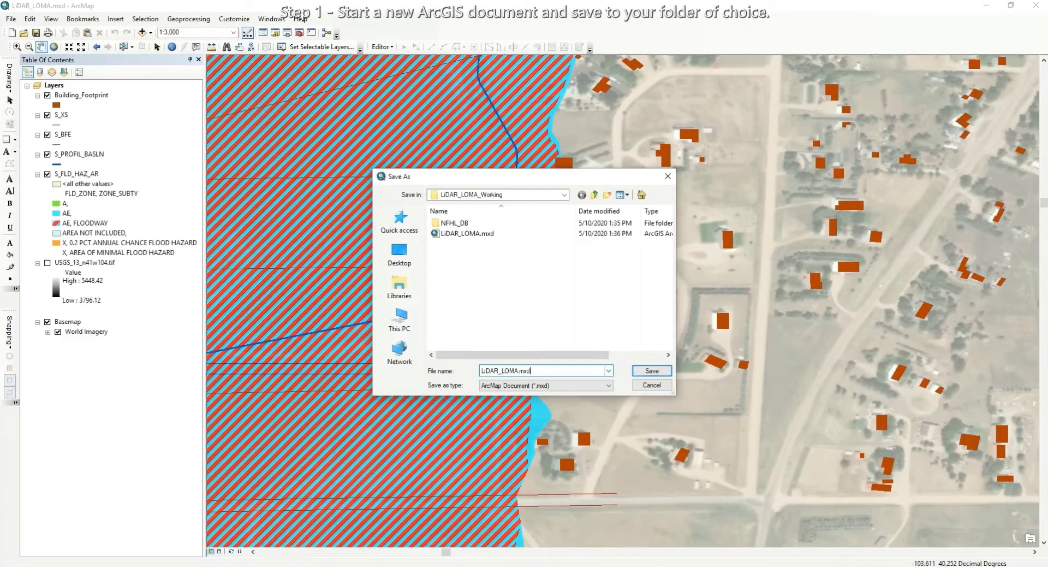
pyautogui.click(651, 372)
pyautogui.click(551, 289)
pyautogui.click(84, 262)
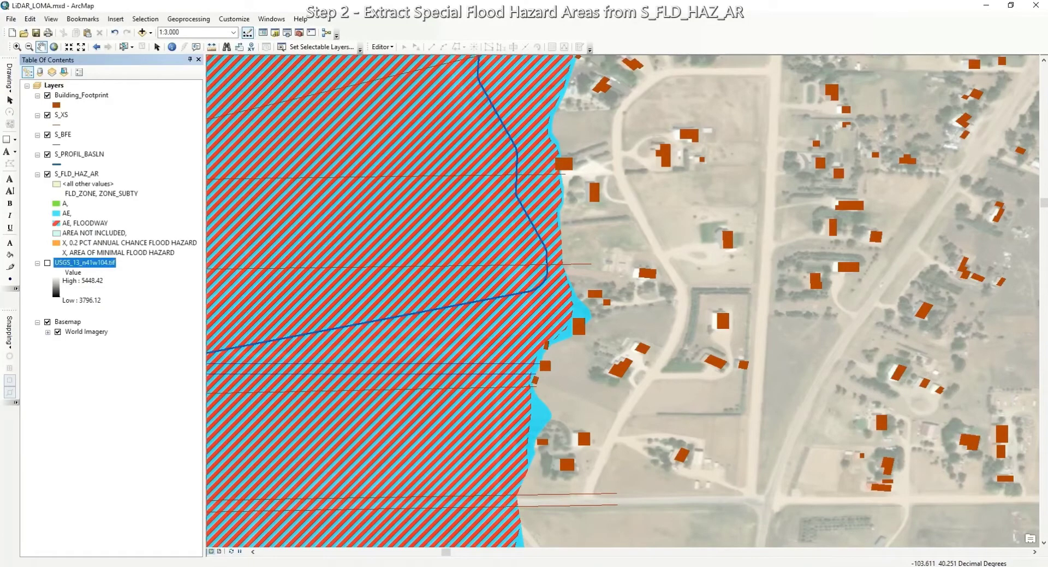
# - In the S_FLD_HAZ_AR definition query builder, enter the expression "FLD_ZONE" = 'AE'
pyautogui.rightClick(79, 174)
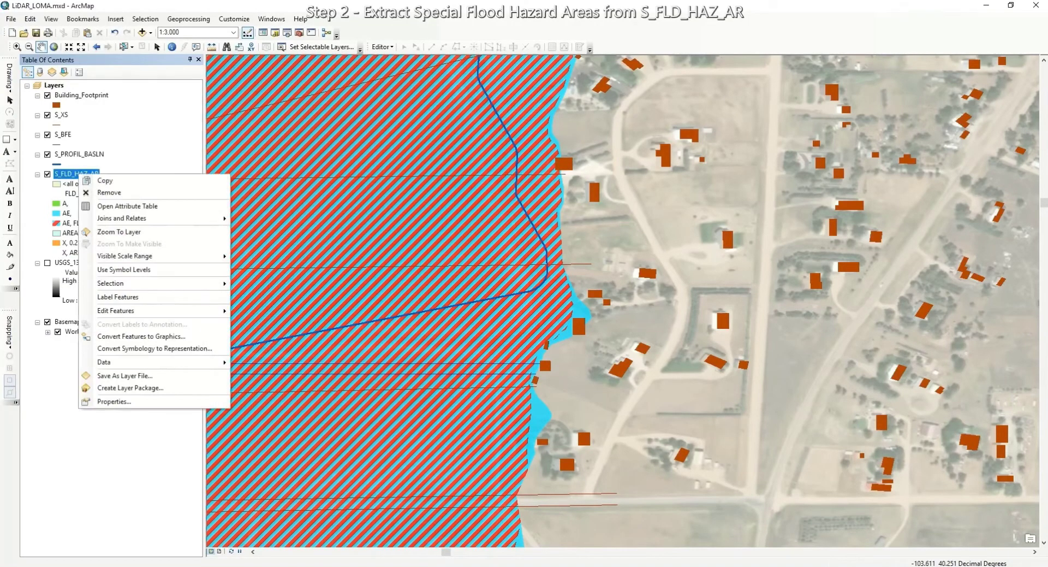
pyautogui.click(191, 401)
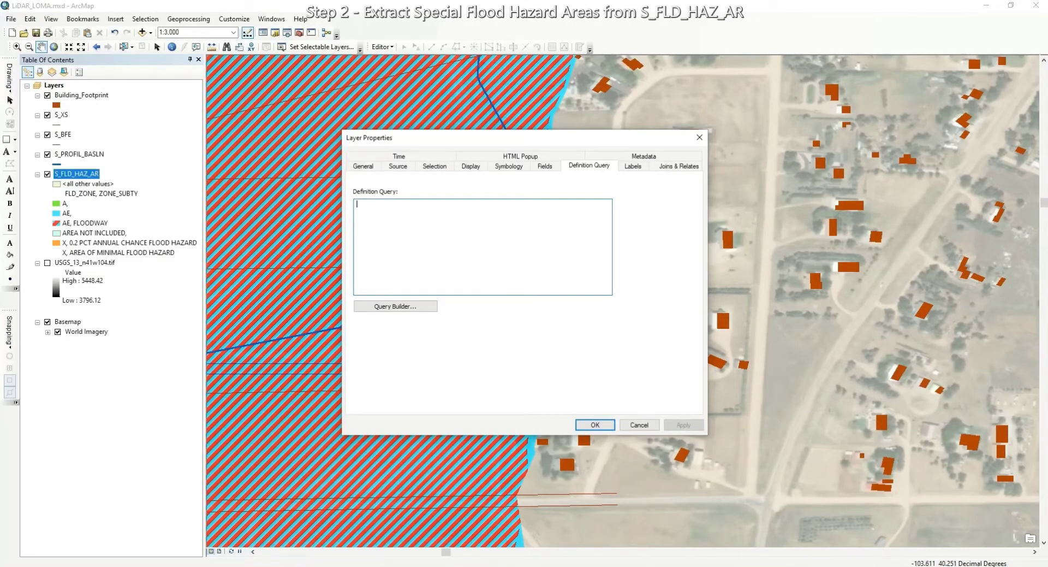
pyautogui.click(396, 305)
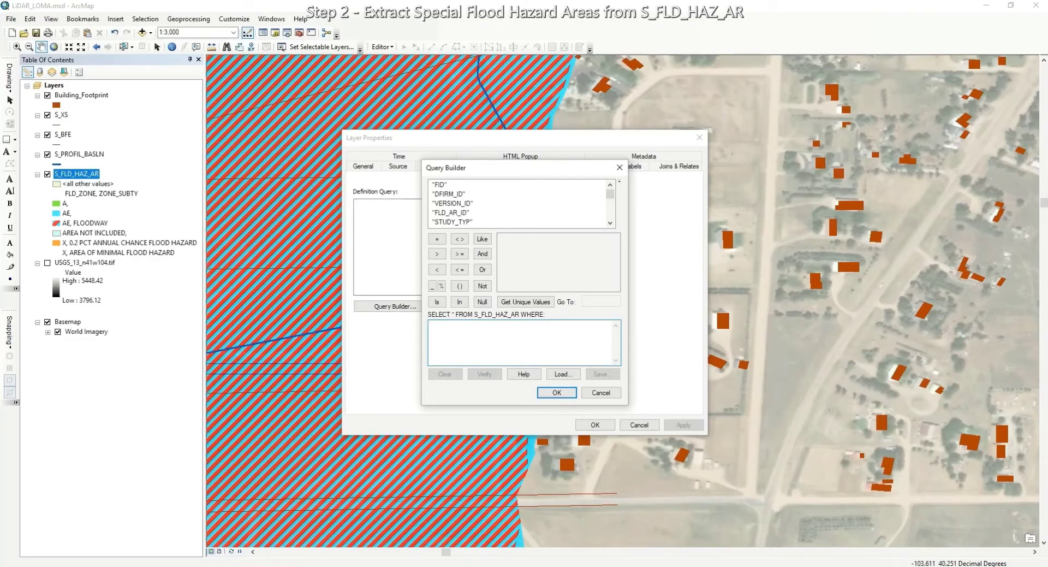
pyautogui.scroll(-1, 518, 203)
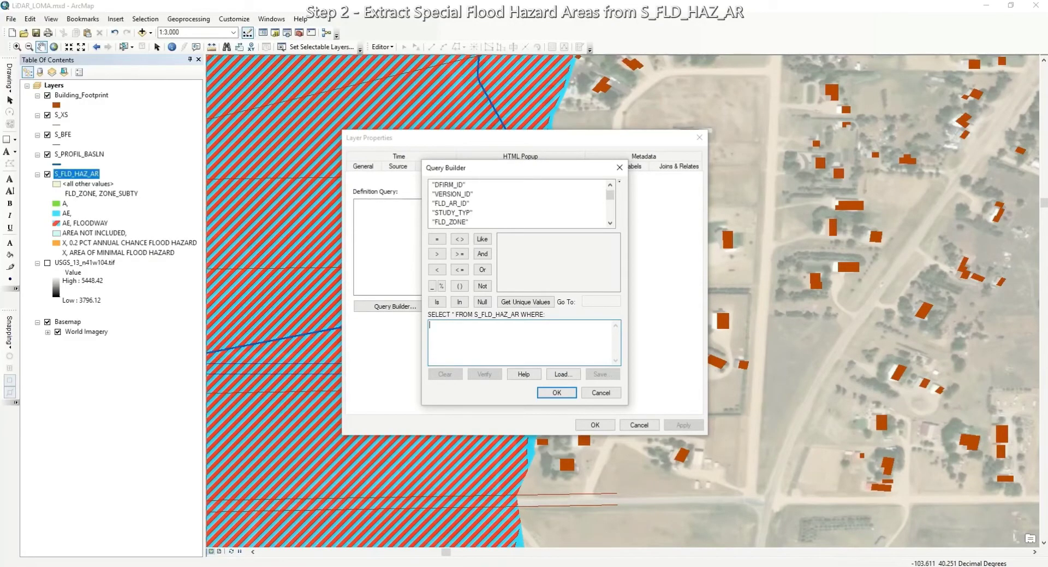
pyautogui.doubleClick(450, 222)
pyautogui.click(437, 238)
pyautogui.write("'AE")
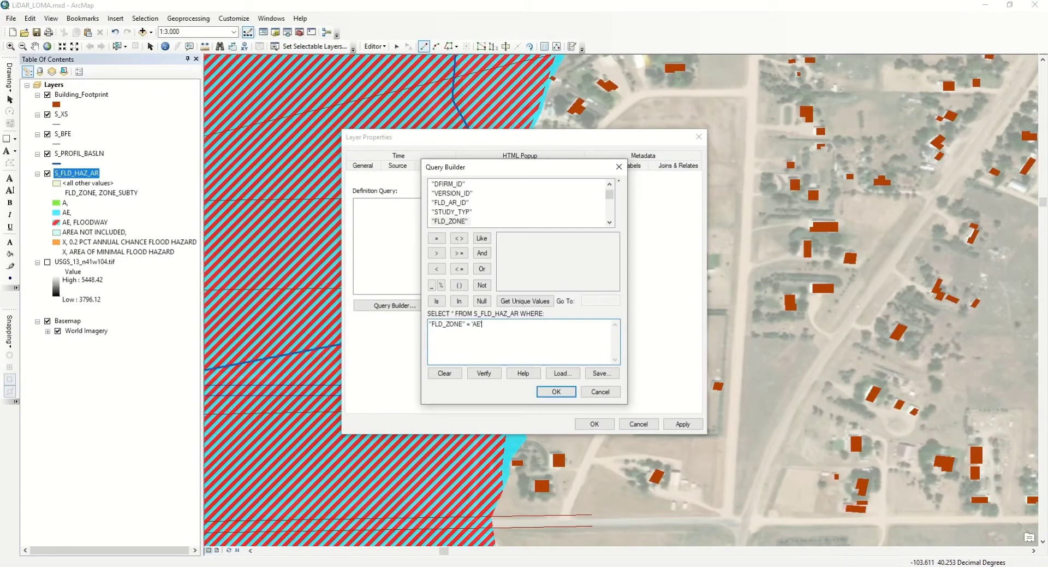
pyautogui.write("'")
# - Check the FLD_ZONE values, fix the expression, and apply the 'AE' definition query
pyautogui.click(541, 300)
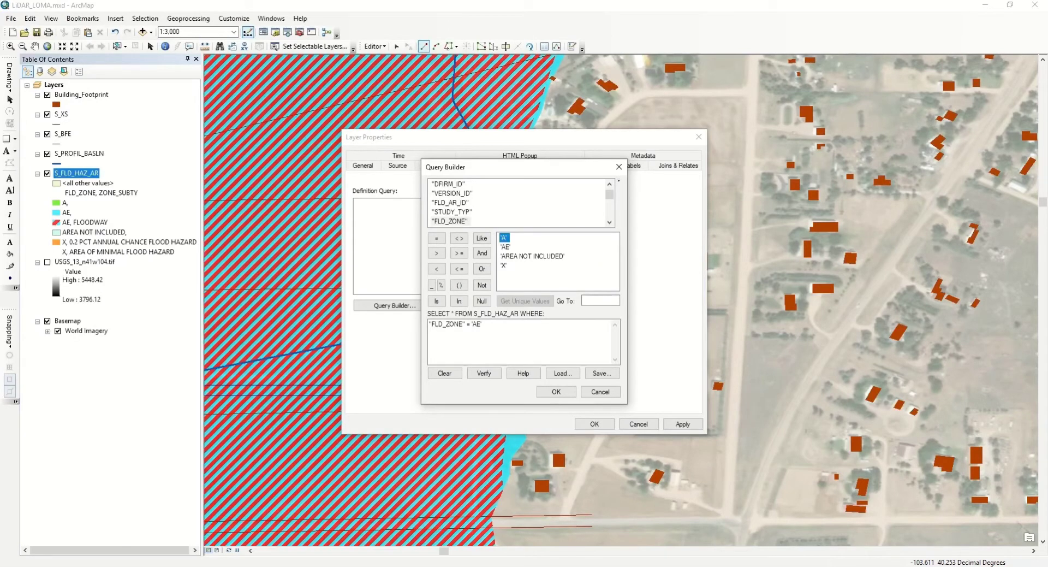
pyautogui.click(483, 324)
pyautogui.write("'AE")
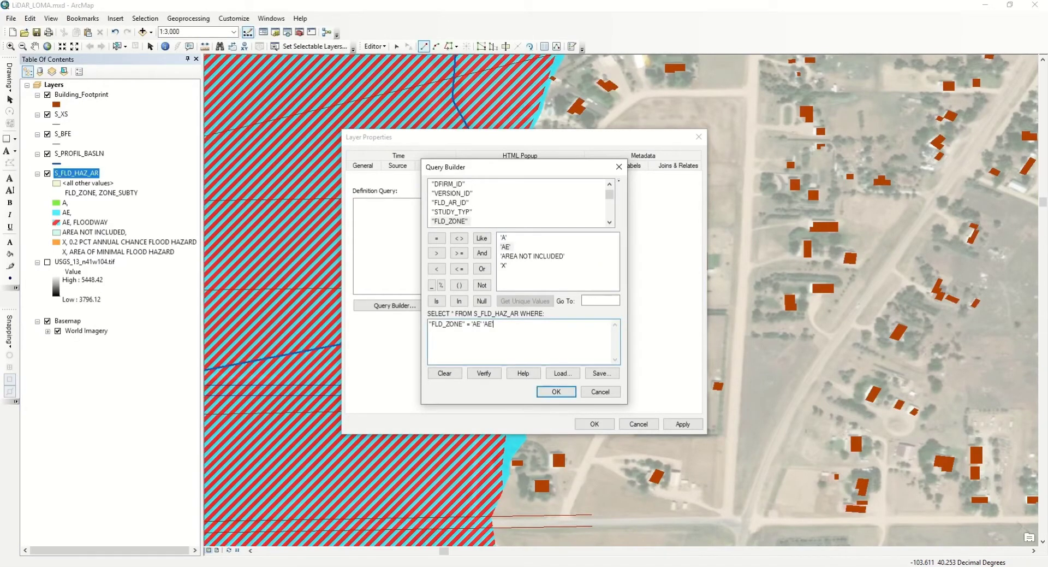
pyautogui.press('BackSpace')
pyautogui.press('BackSpace')
pyautogui.press('BackSpace')
pyautogui.press('BackSpace')
pyautogui.click(556, 392)
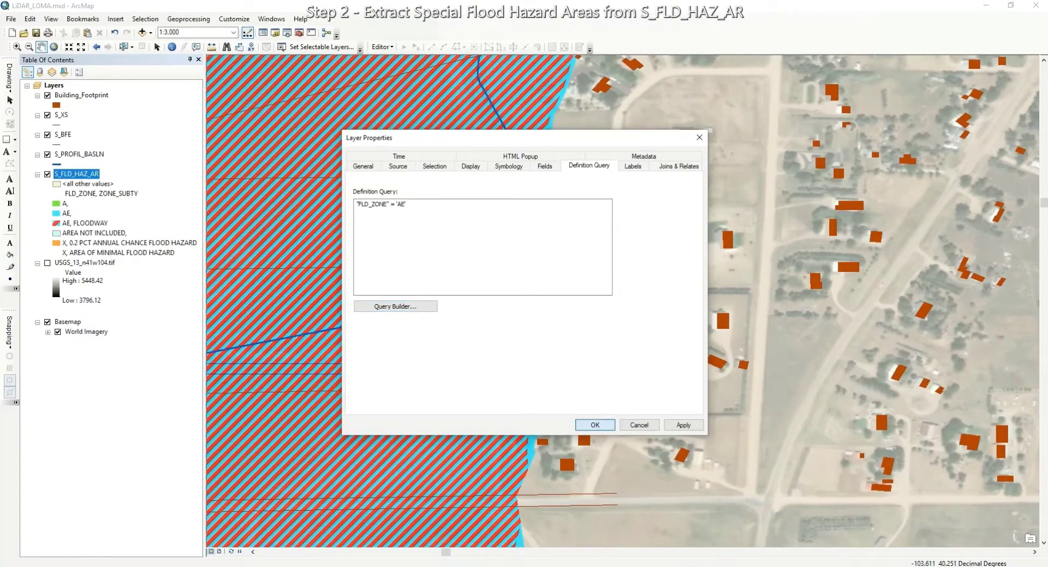
pyautogui.press('Return')
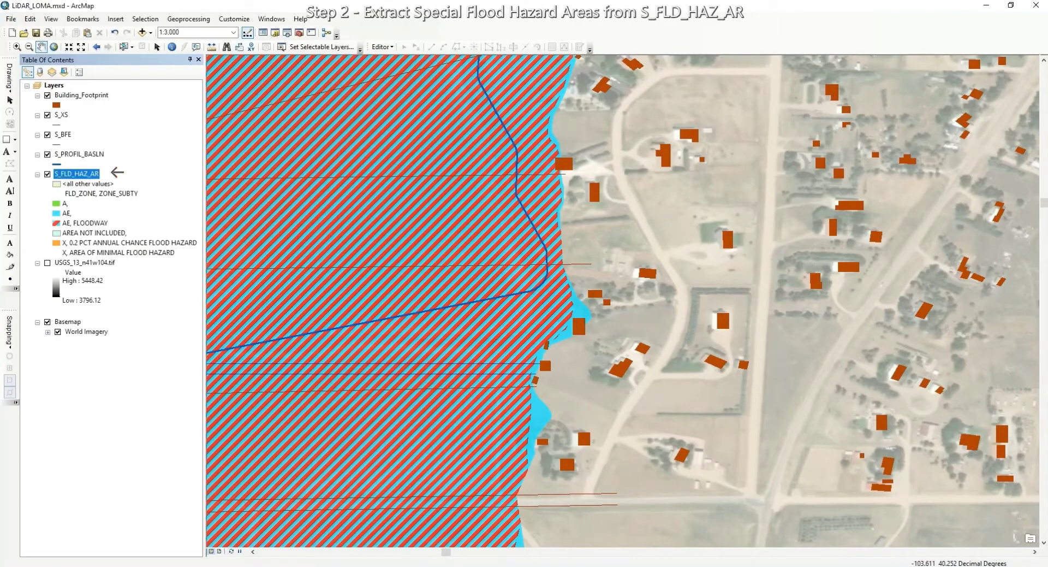
# - Export the filtered S_FLD_HAZ_AR features to LOMA_SFHA.shp and add it as a layer
pyautogui.rightClick(73, 174)
pyautogui.moveTo(98, 363)
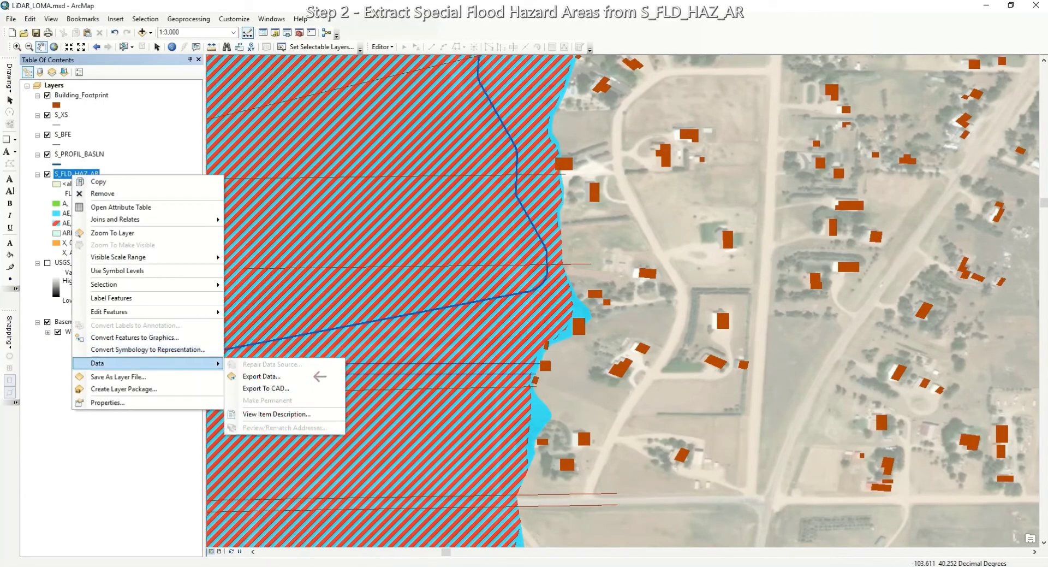
pyautogui.click(262, 376)
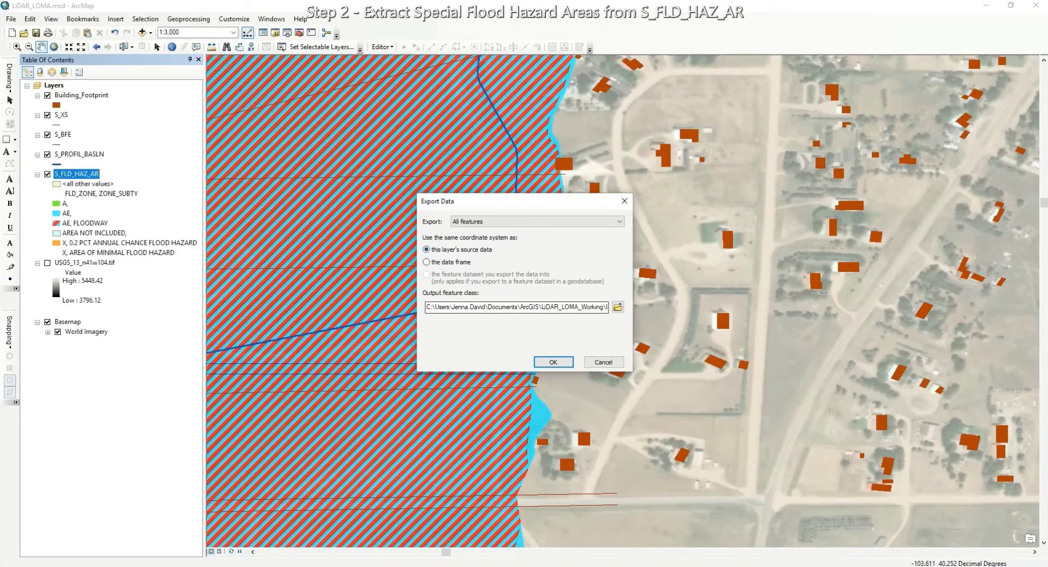
pyautogui.click(618, 306)
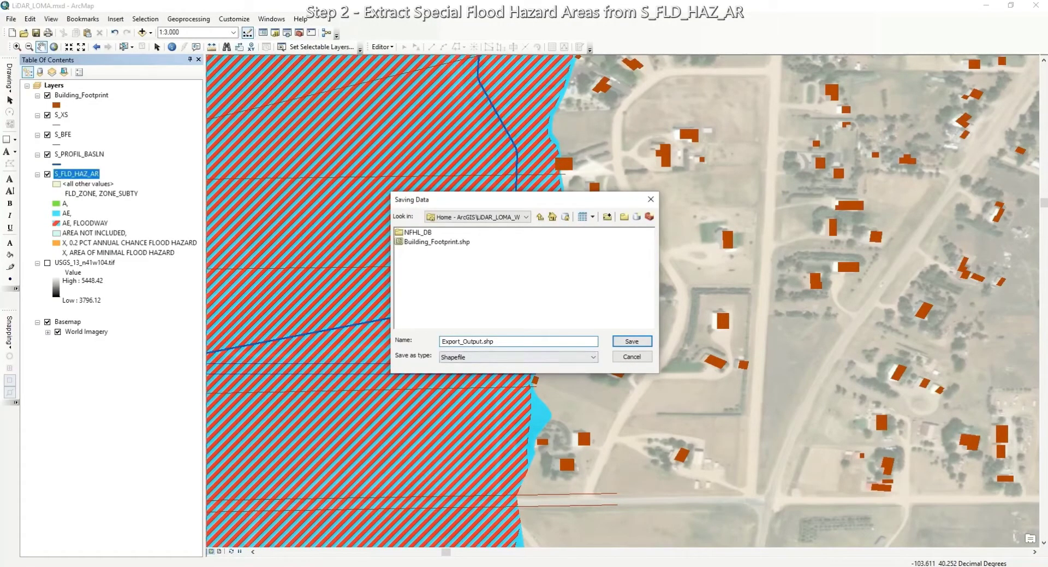
pyautogui.doubleClick(482, 341)
pyautogui.write('LOMA_SFHA')
pyautogui.press('Return')
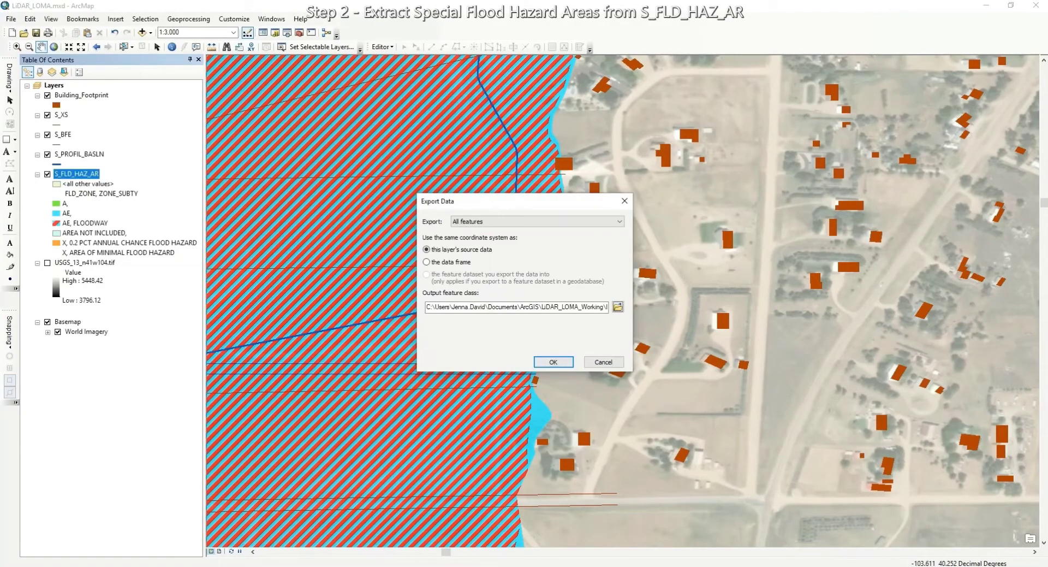
pyautogui.press('Return')
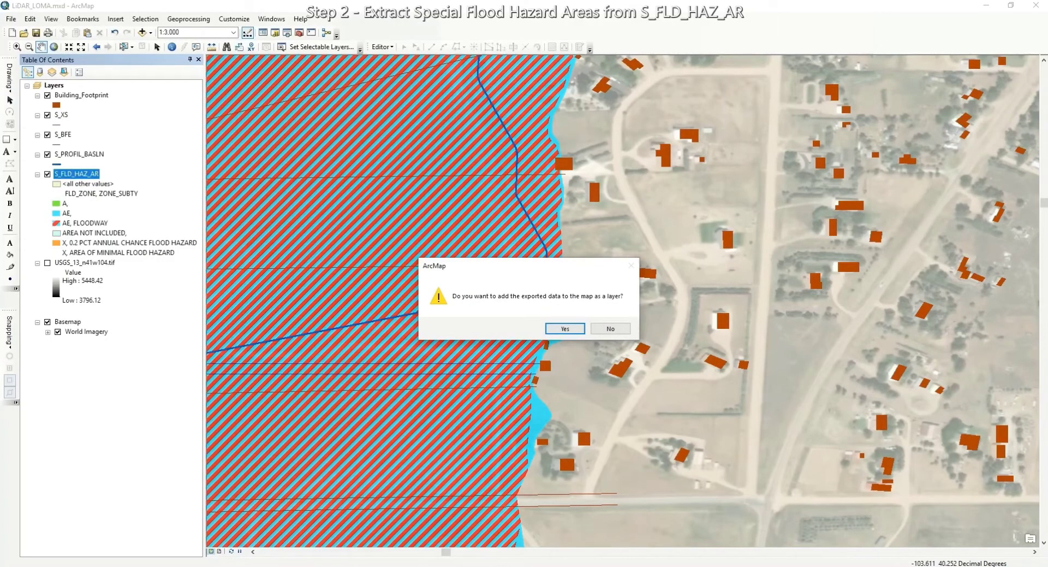
pyautogui.press('Return')
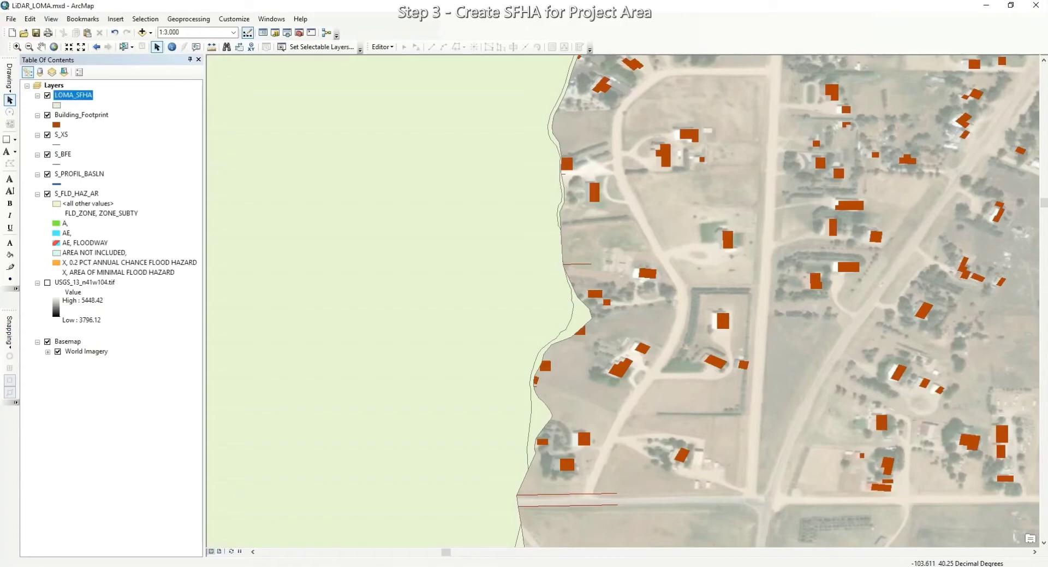
# - Start editing LOMA_SFHA and cut the flood polygon along the project boundary line
pyautogui.rightClick(109, 95)
pyautogui.moveTo(224, 234)
pyautogui.click(309, 234)
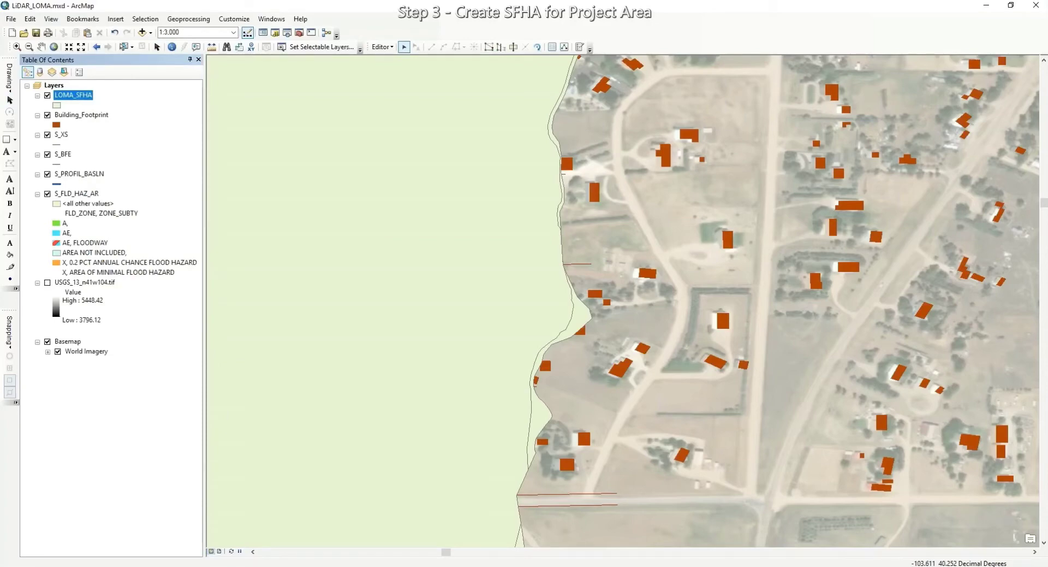
pyautogui.moveTo(691, 78); pyautogui.dragTo(356, 496)
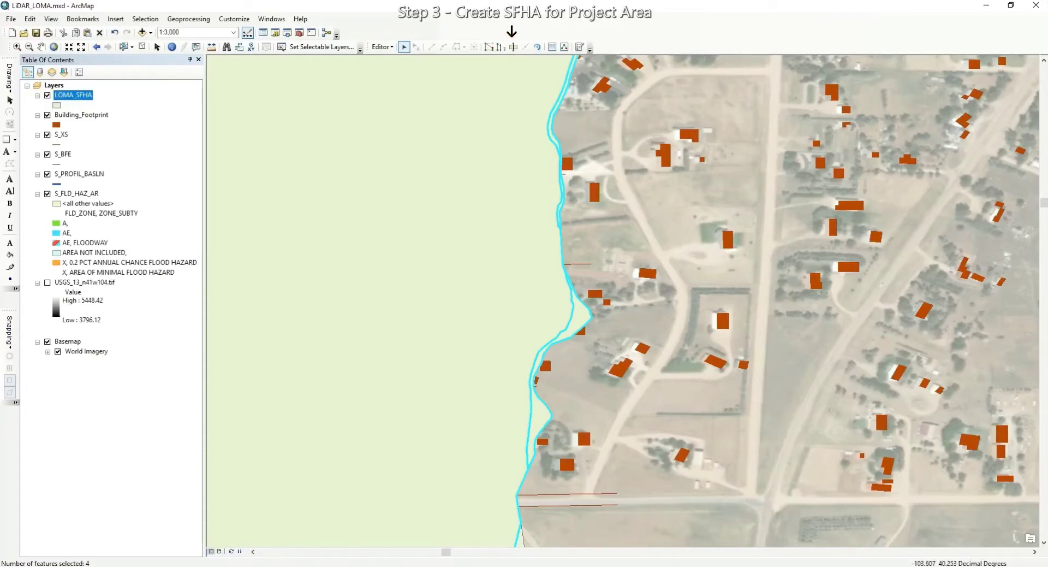
pyautogui.click(513, 47)
pyautogui.click(590, 78)
pyautogui.click(449, 81)
pyautogui.click(459, 496)
pyautogui.doubleClick(616, 496)
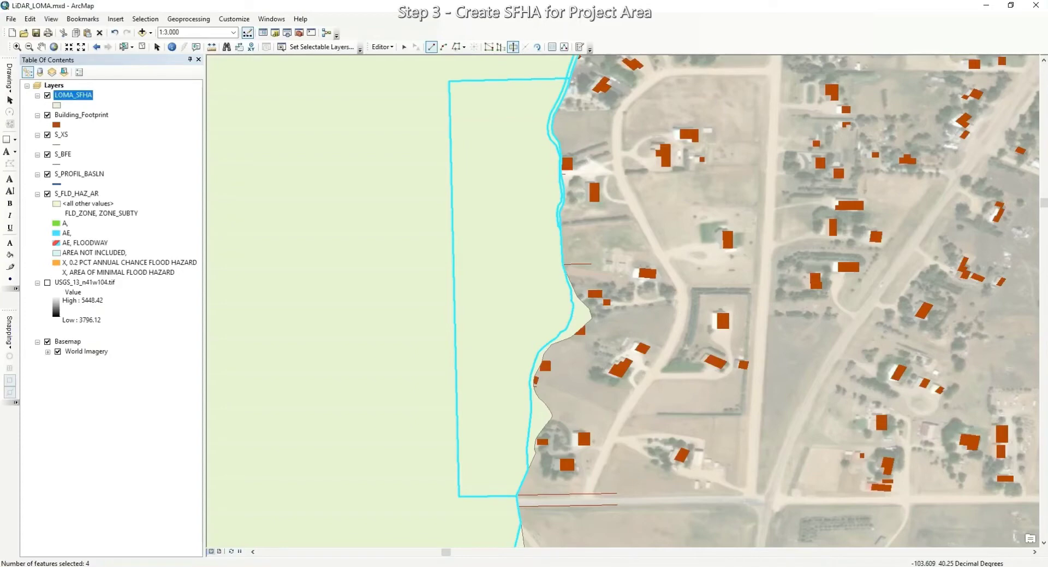
# - Delete the LOMA_SFHA polygons west of the cut line, keeping the project-area pieces
pyautogui.click(142, 46)
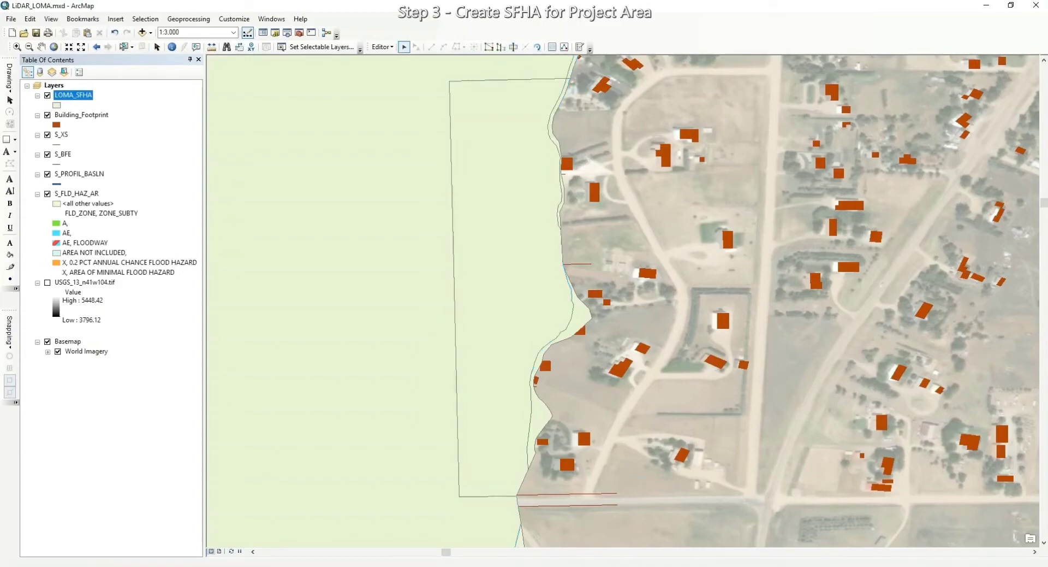
pyautogui.rightClick(81, 95)
pyautogui.moveTo(121, 204)
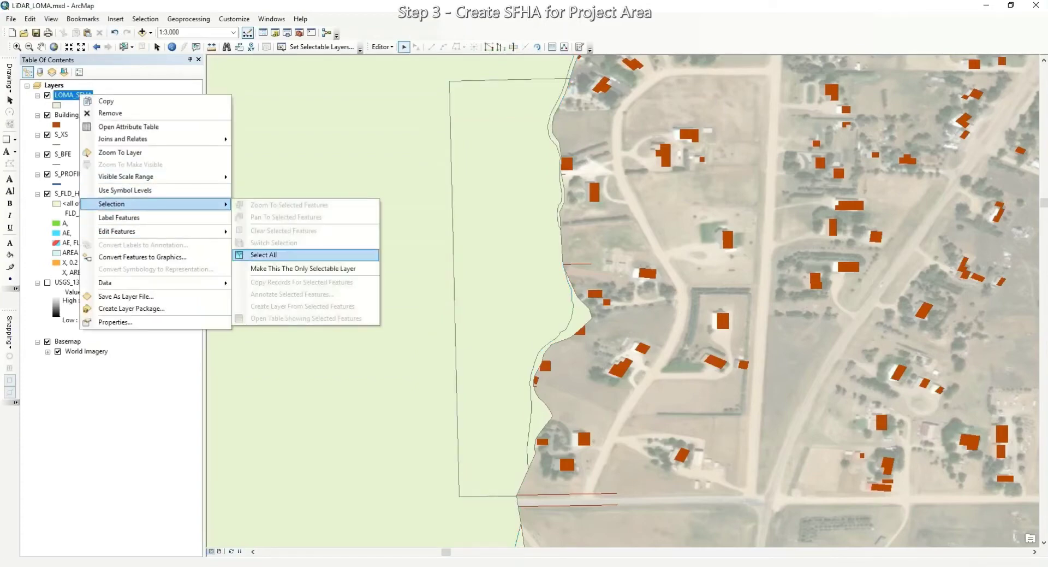
pyautogui.click(322, 255)
pyautogui.moveTo(491, 118); pyautogui.dragTo(640, 481)
pyautogui.rightClick(599, 170)
pyautogui.click(615, 197)
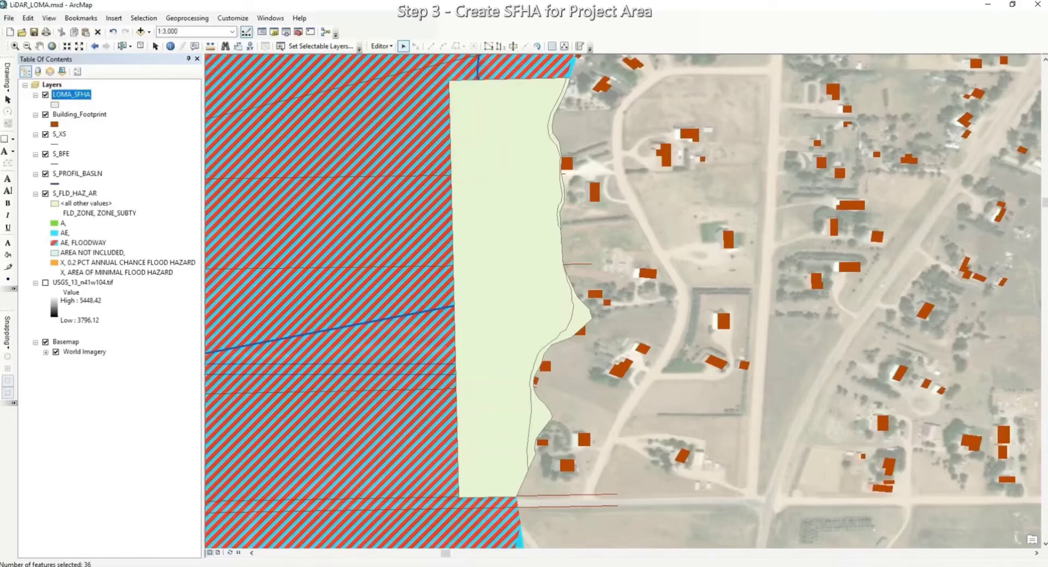
# - Save the LOMA_SFHA edits and stop editing
pyautogui.click(381, 46)
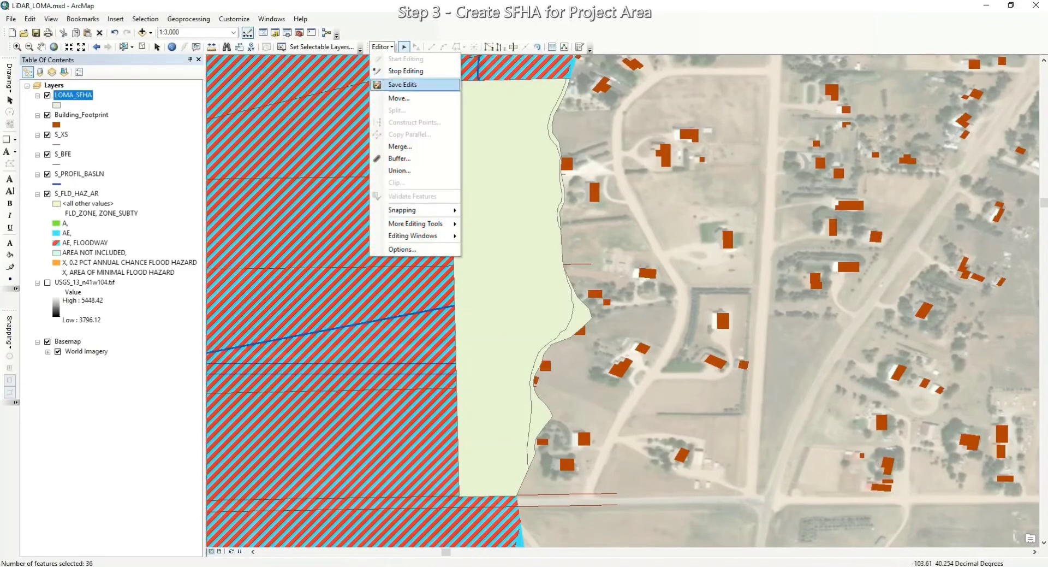
pyautogui.click(521, 287)
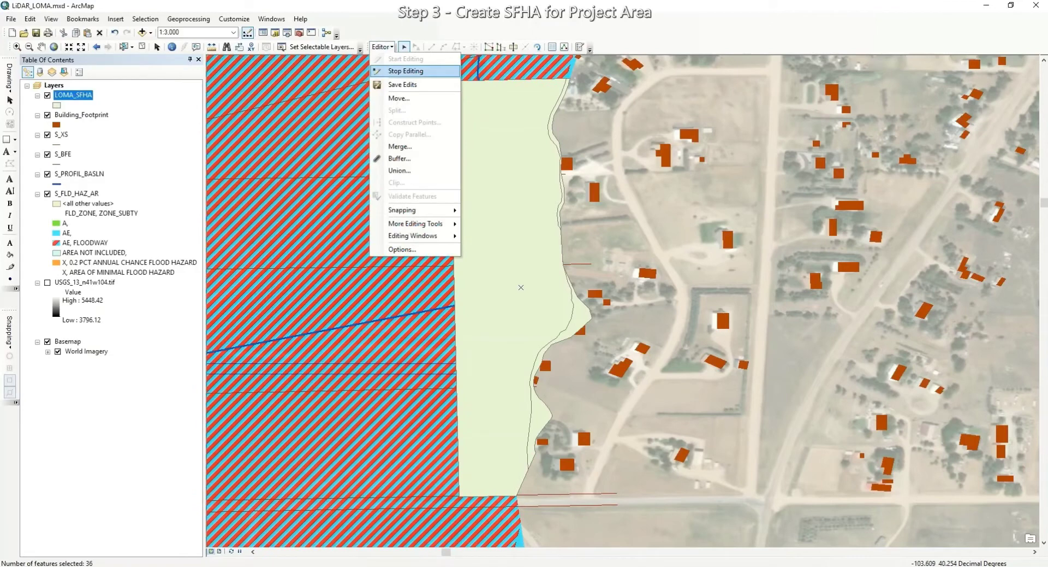
pyautogui.click(521, 287)
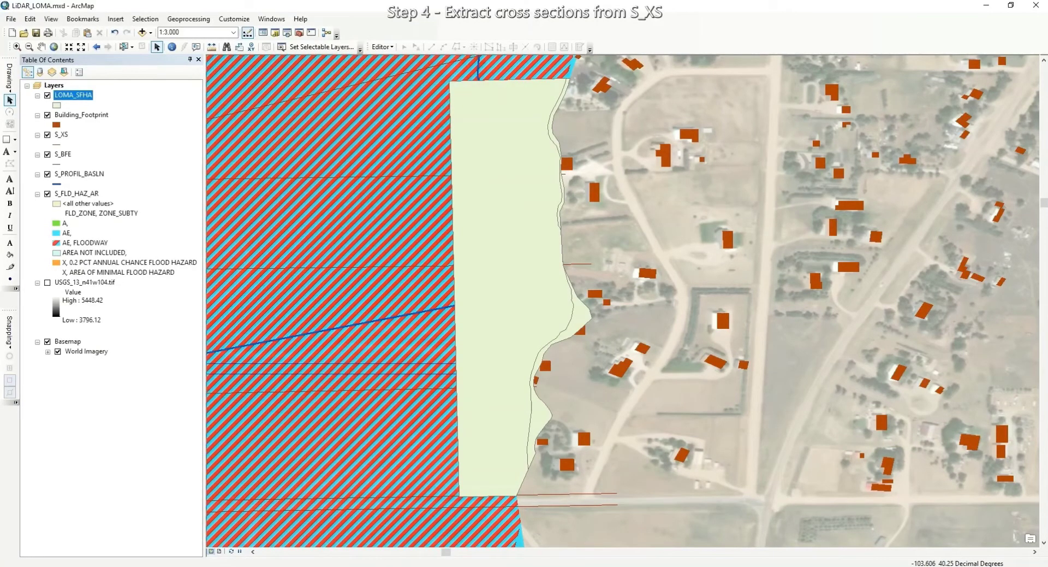
# - Identify the S_PROFIL_BASLN line and confirm its WTR_NM is BEAVER CREEK
pyautogui.click(172, 47)
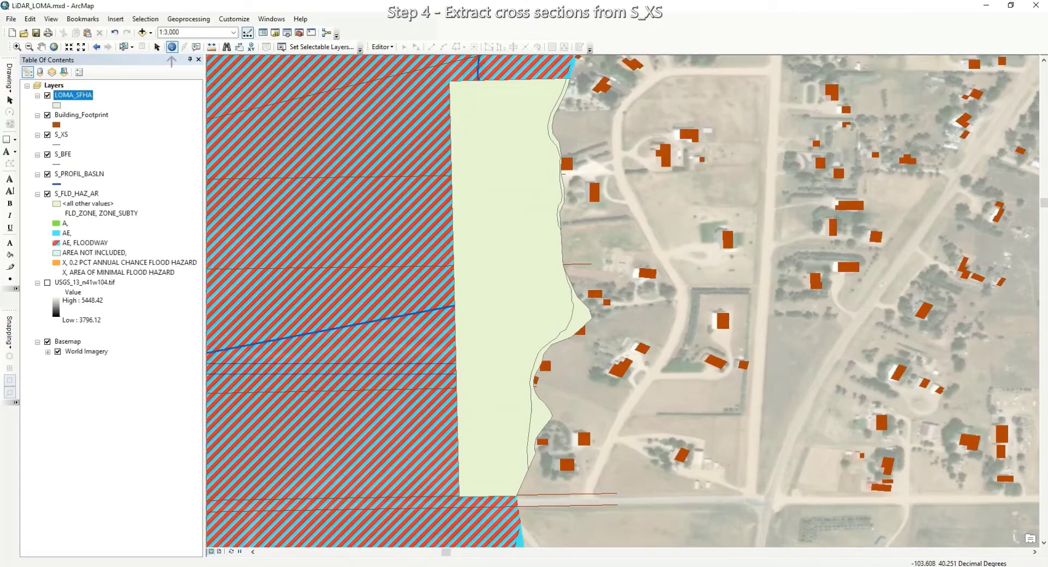
pyautogui.click(333, 329)
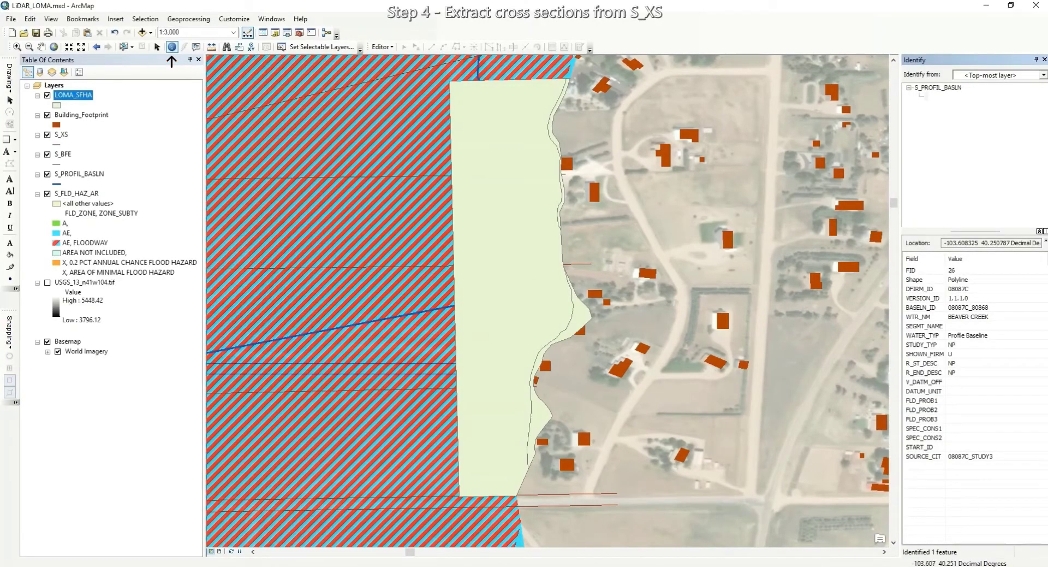
pyautogui.click(928, 317)
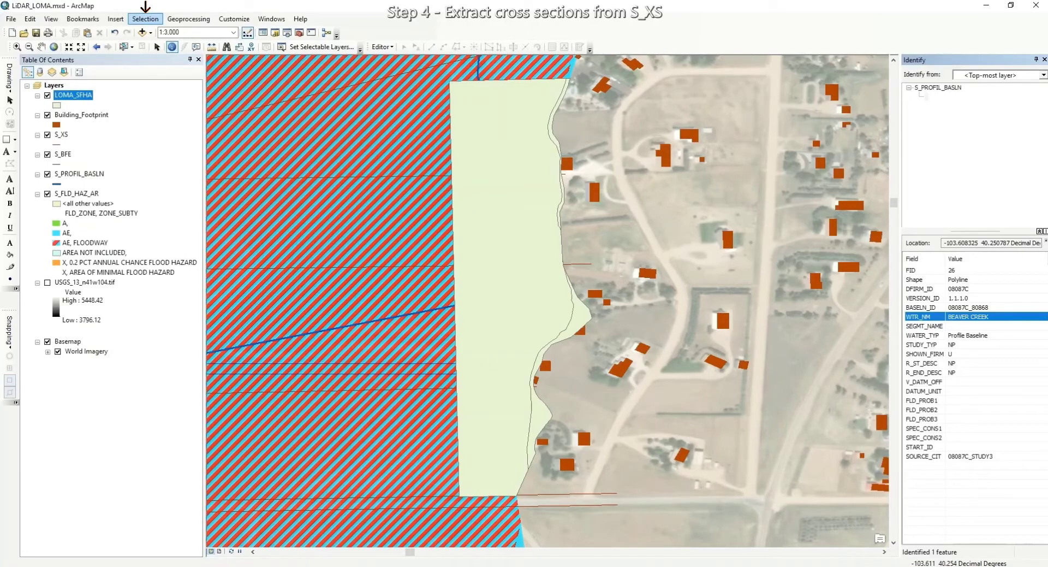
# - Select S_XS lines by attributes with "WTR_NM" = 'BEAVER CREEK', giving 57 features
pyautogui.click(145, 18)
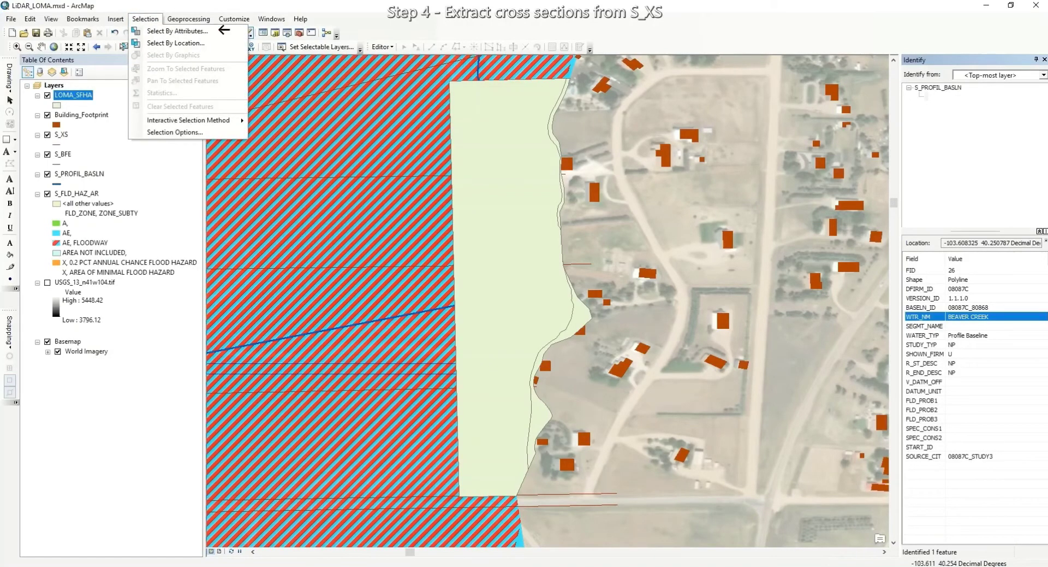
pyautogui.click(178, 30)
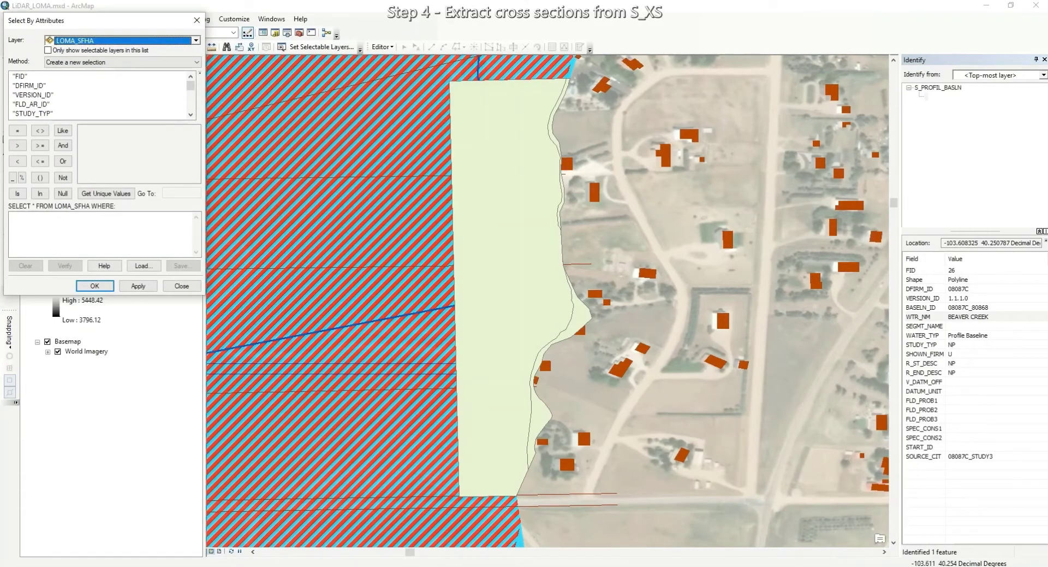
pyautogui.click(196, 40)
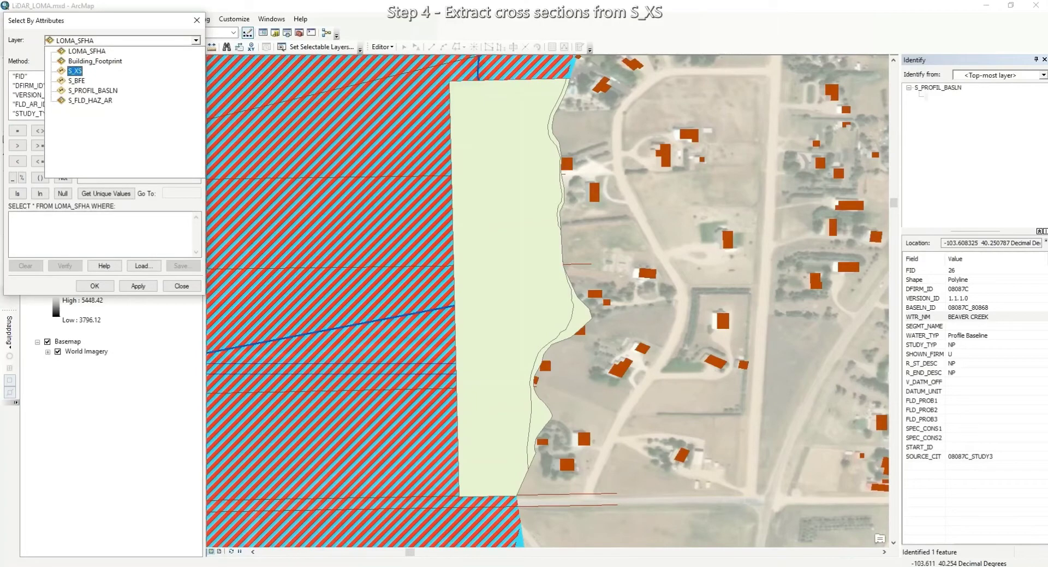
pyautogui.click(75, 70)
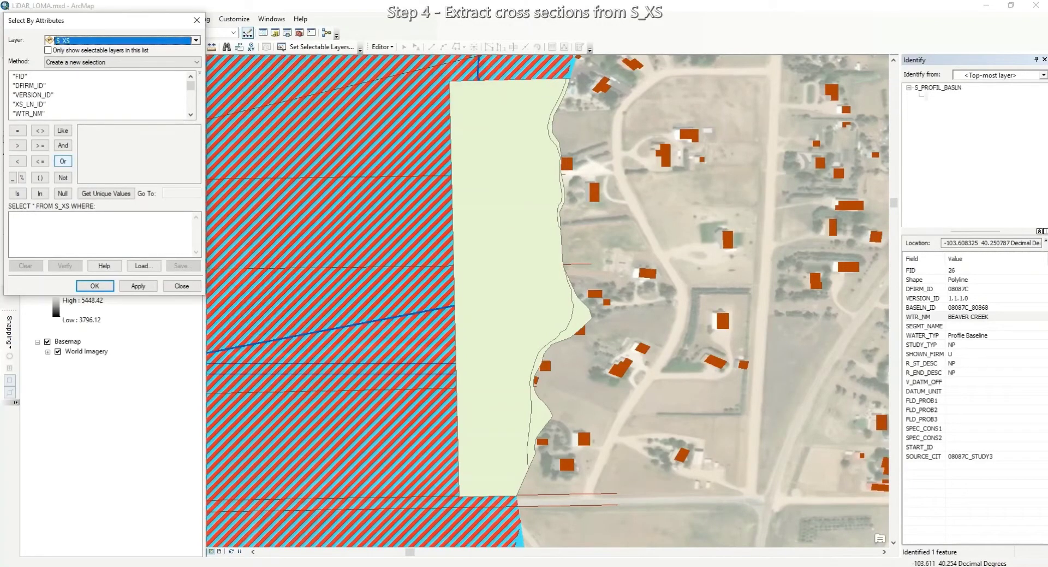
pyautogui.doubleClick(28, 113)
pyautogui.click(18, 131)
pyautogui.write("'B")
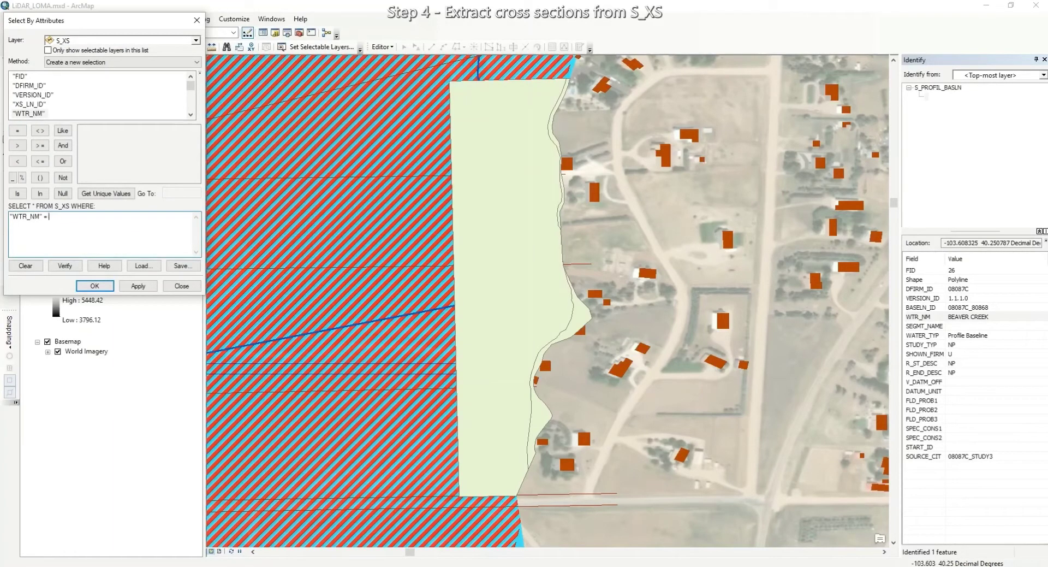
pyautogui.write('RW')
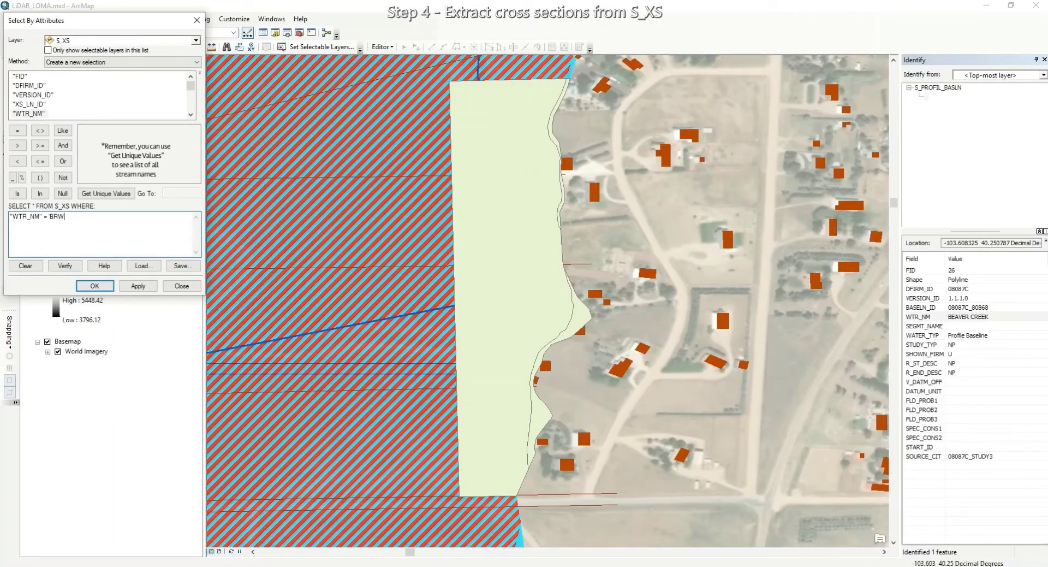
pyautogui.press('BackSpace')
pyautogui.press('BackSpace')
pyautogui.write("EAVER CREEK'")
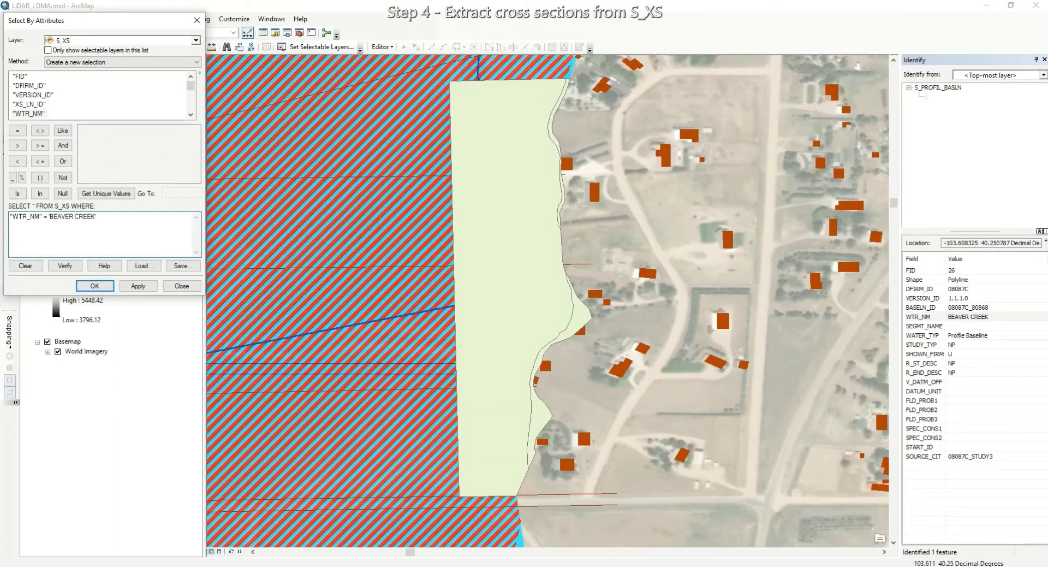
pyautogui.click(94, 285)
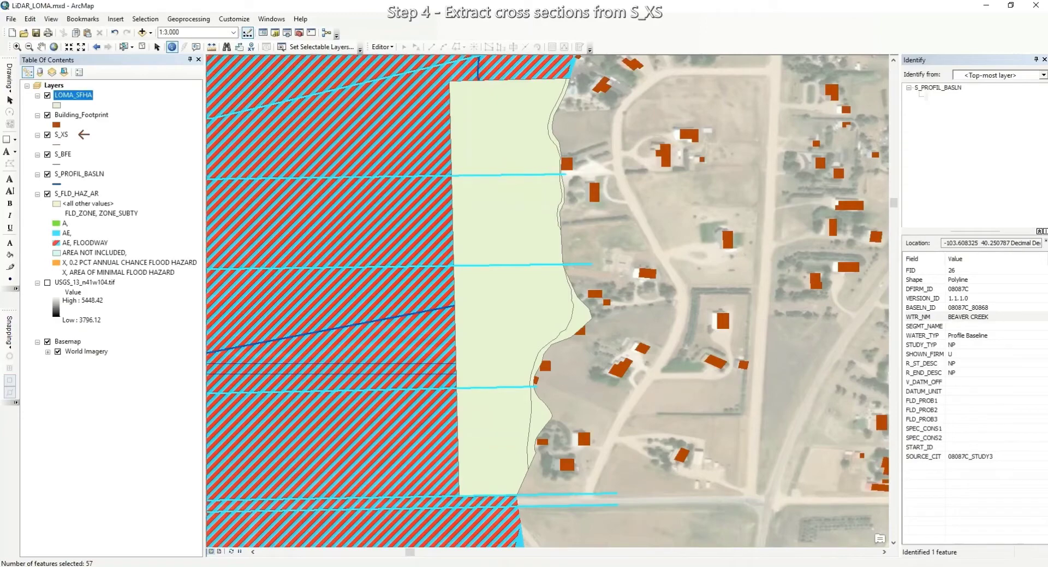
# - Export the selected S_XS cross sections to a new LOMA_XS shapefile
pyautogui.rightClick(61, 135)
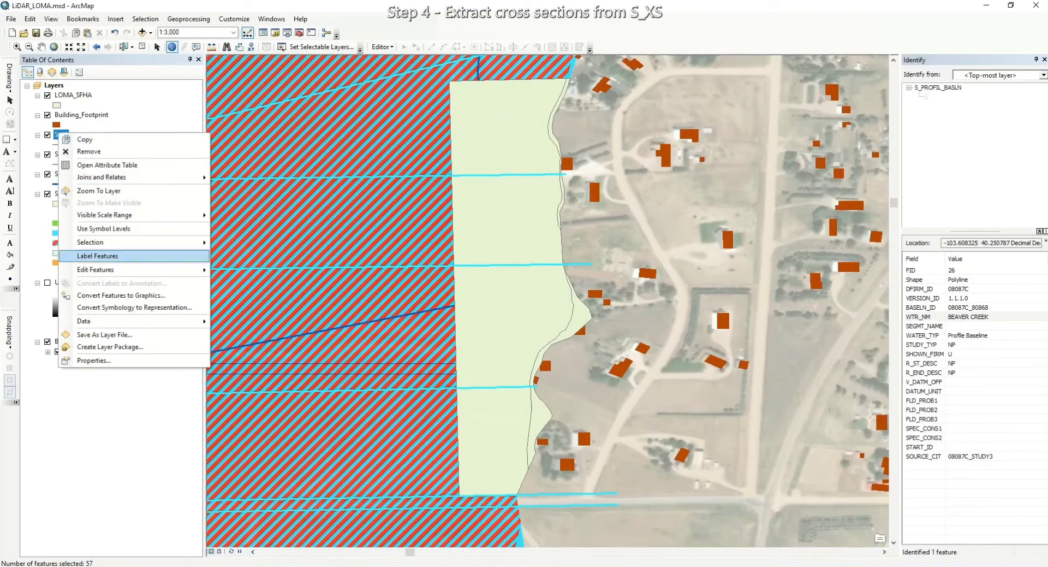
pyautogui.moveTo(137, 321)
pyautogui.click(248, 333)
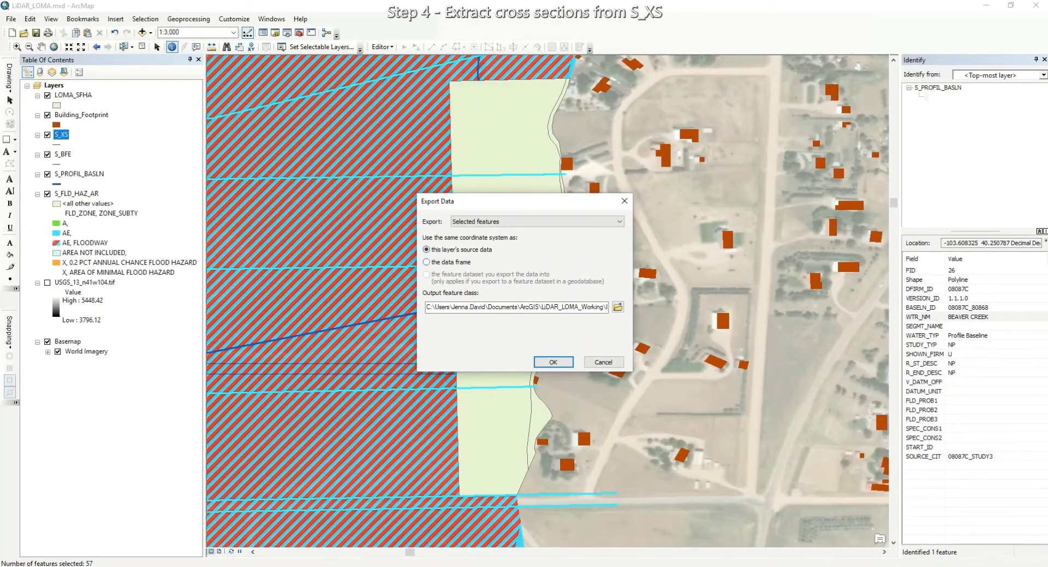
pyautogui.click(618, 306)
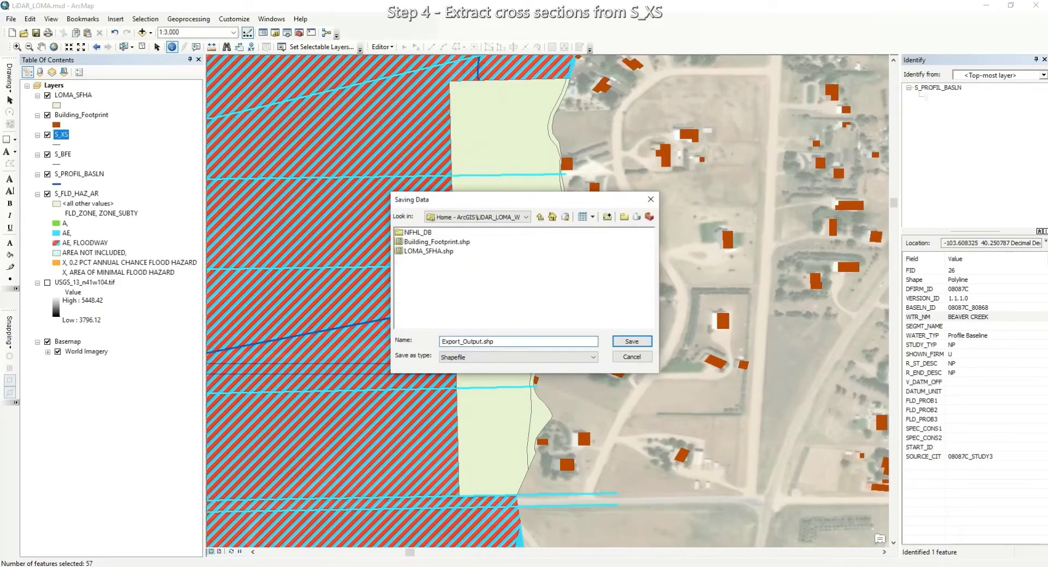
pyautogui.doubleClick(480, 342)
pyautogui.write('LOMA_XS')
pyautogui.press('Return')
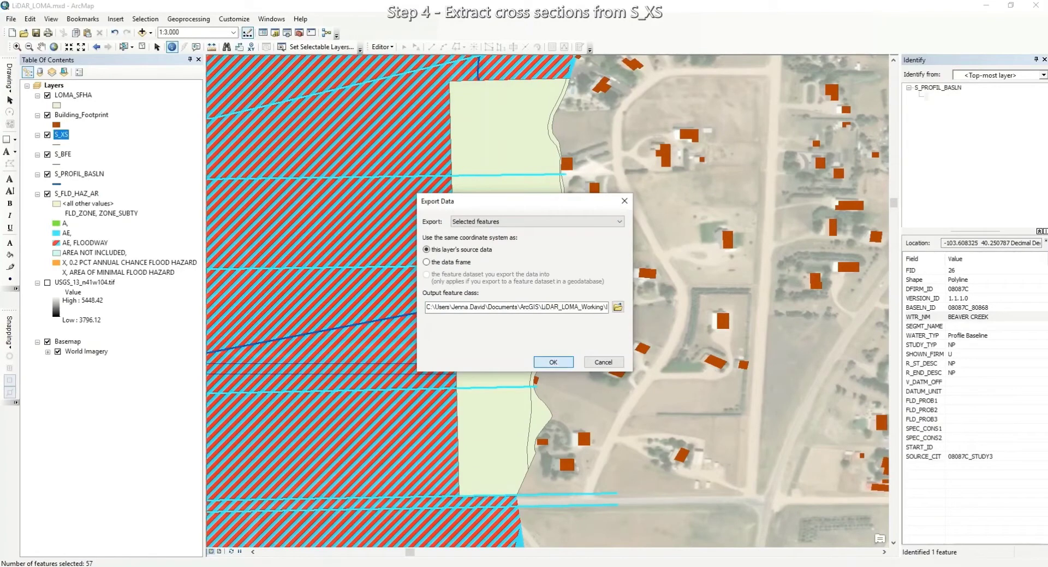
pyautogui.press('Return')
pyautogui.press('Return')
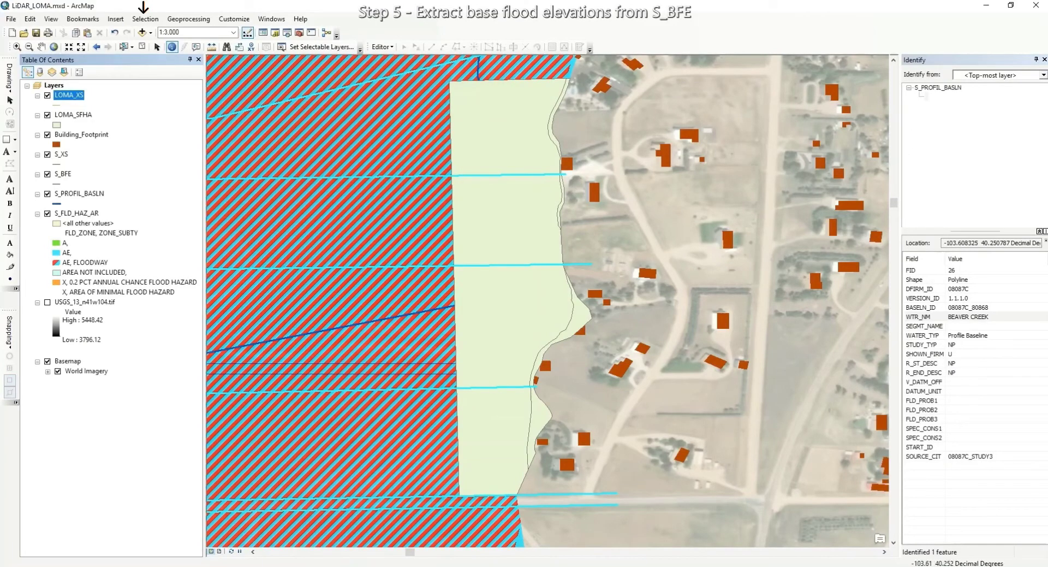
# - Select by location the 59 S_BFE lines intersecting LOMA_SFHA
pyautogui.click(145, 19)
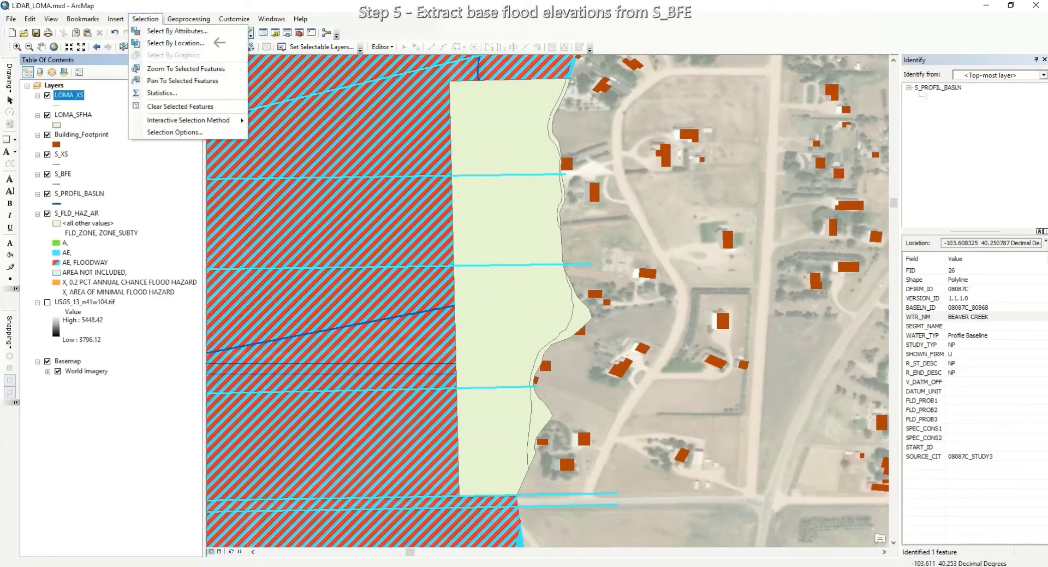
pyautogui.click(176, 43)
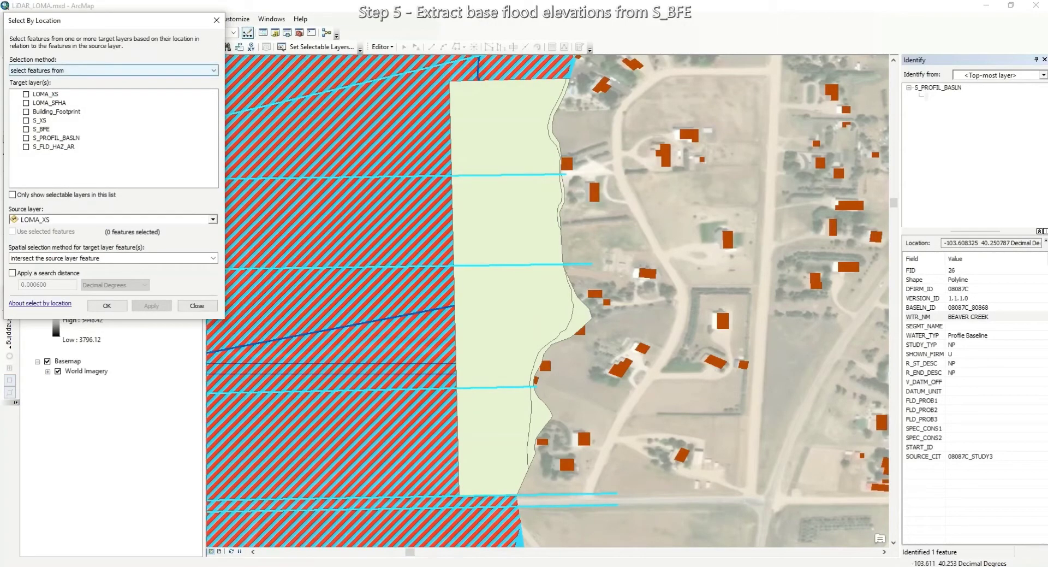
pyautogui.click(26, 129)
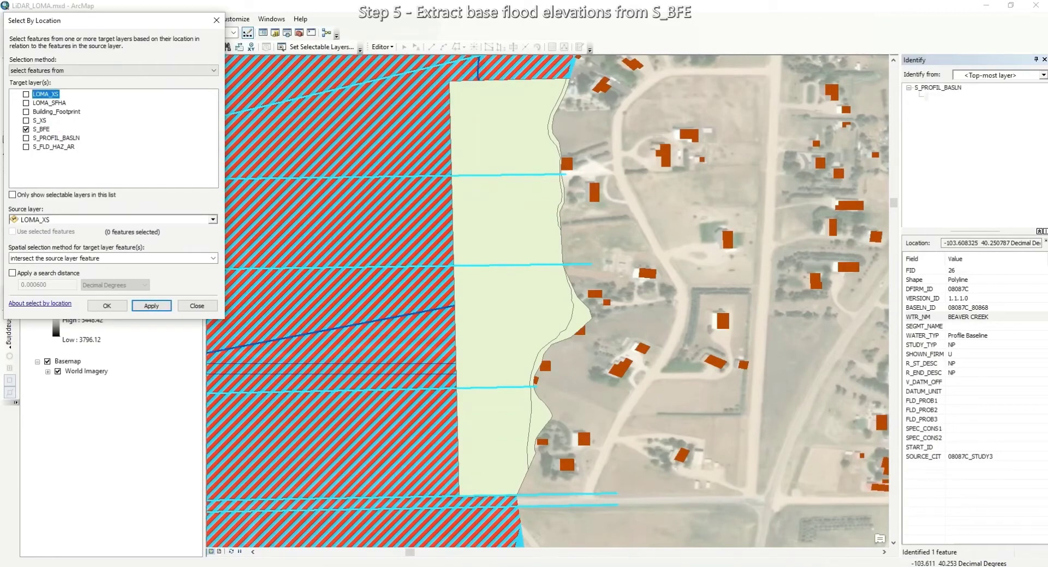
pyautogui.click(213, 219)
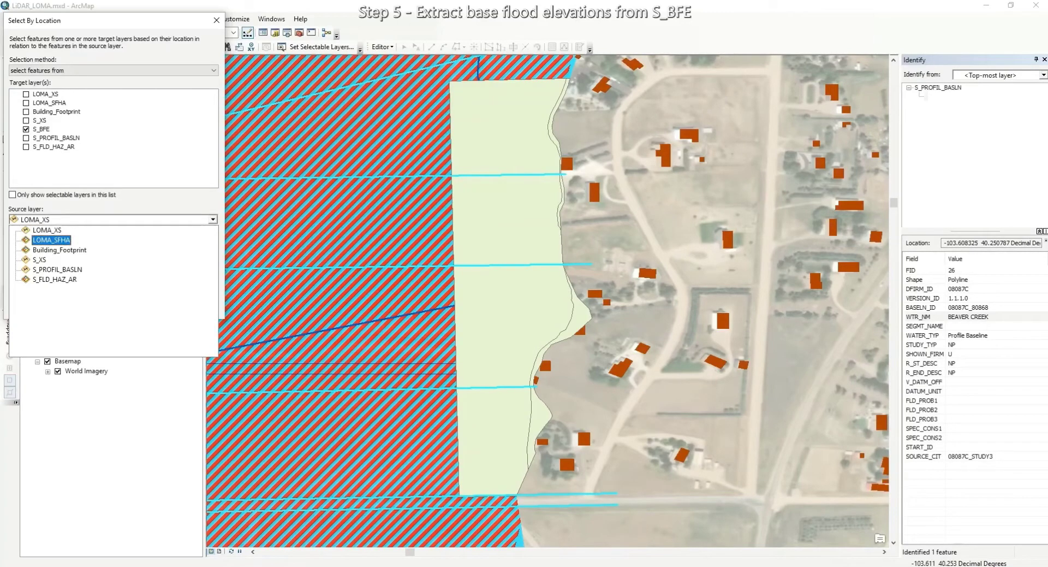
pyautogui.press('Return')
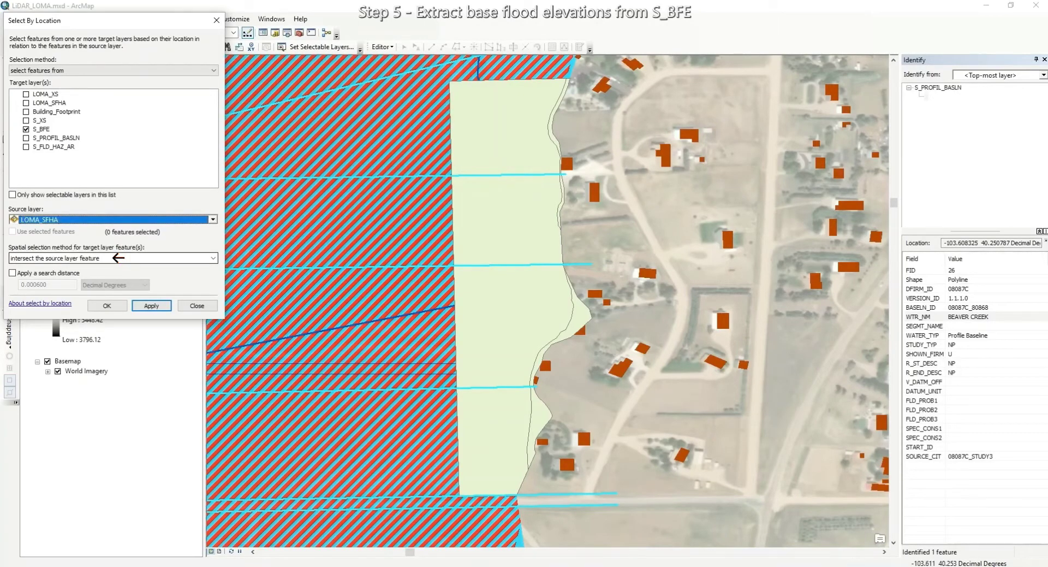
pyautogui.hotkey('alt', 'a')
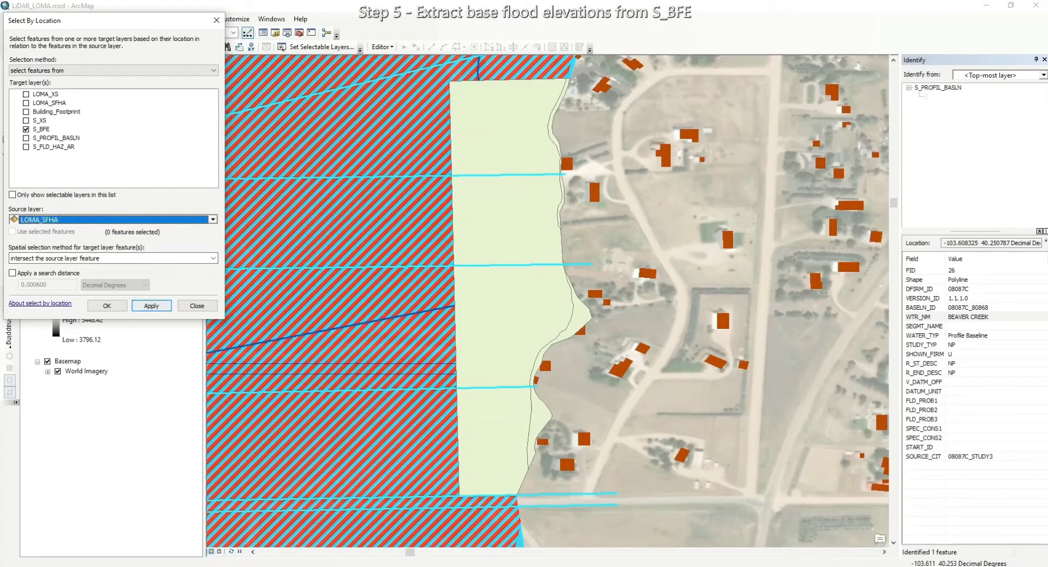
pyautogui.press('Return')
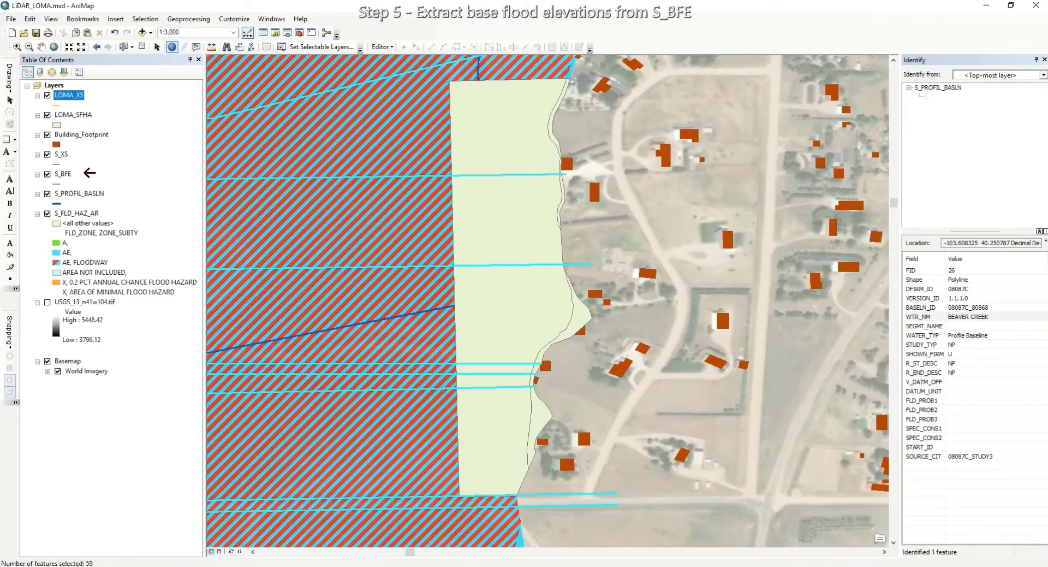
# - Export the selected S_BFE lines to LOMA_BFE.shp and add it to the map
pyautogui.rightClick(63, 174)
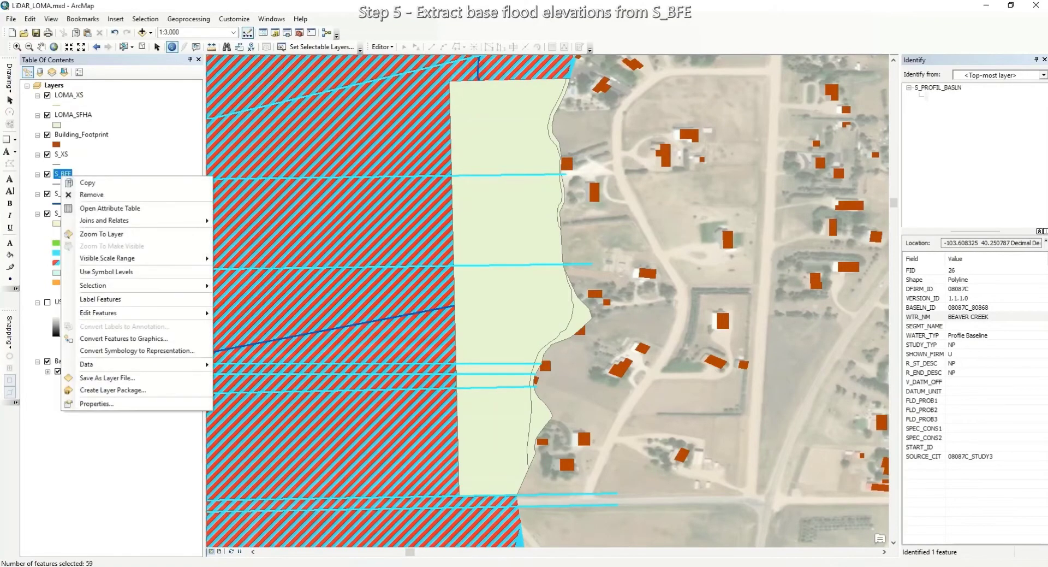
pyautogui.moveTo(136, 364)
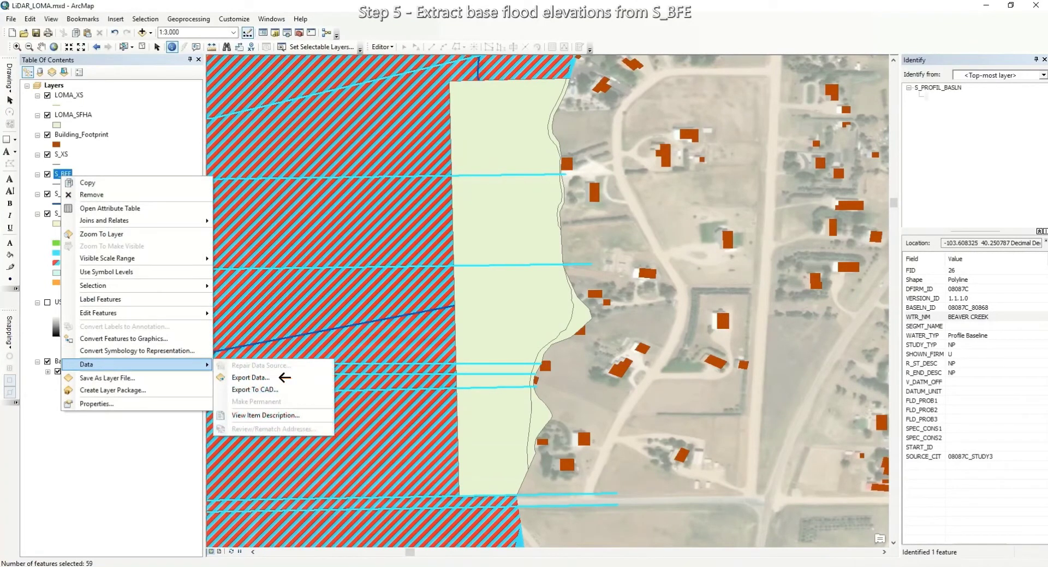
pyautogui.click(251, 377)
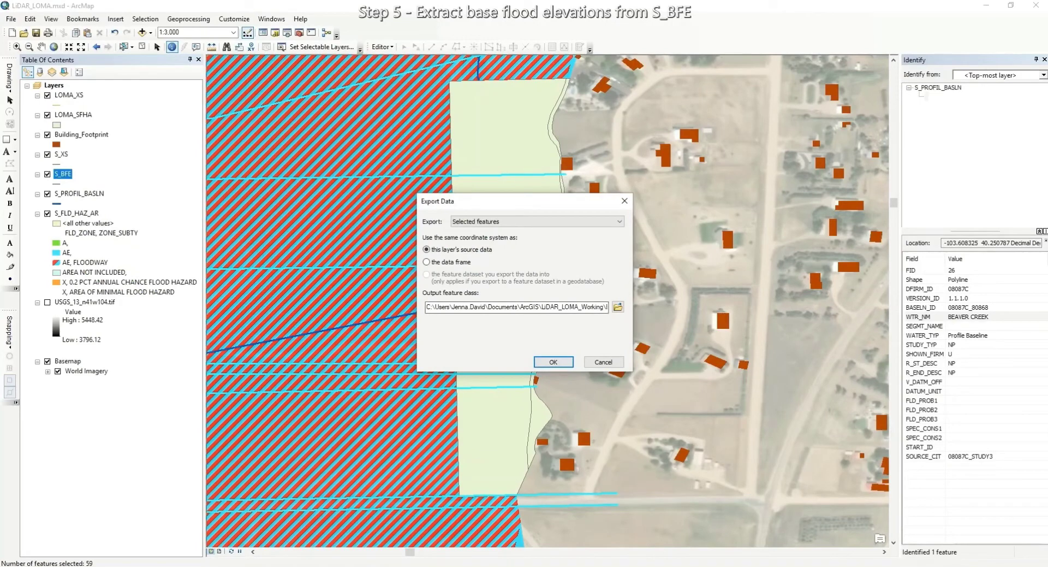
pyautogui.click(618, 306)
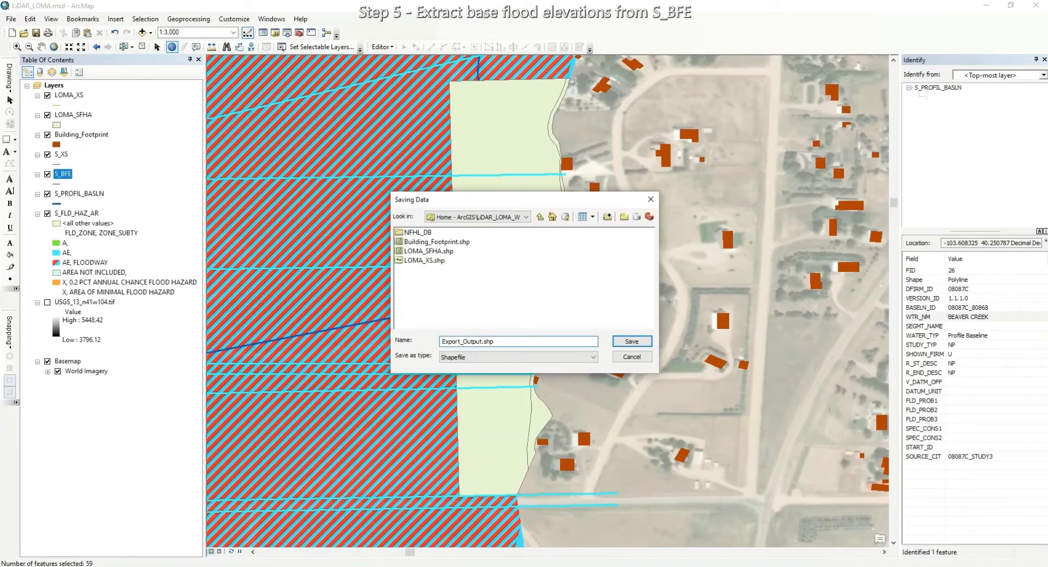
pyautogui.moveTo(442, 341); pyautogui.dragTo(483, 341)
pyautogui.write('LOMA_BFE')
pyautogui.press('Return')
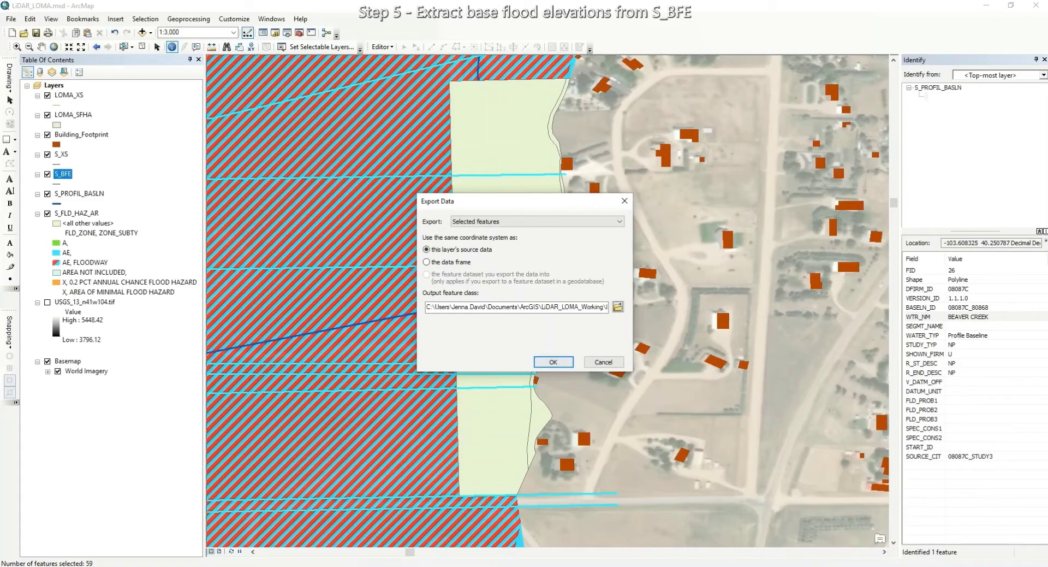
pyautogui.press('Return')
pyautogui.press('Return')
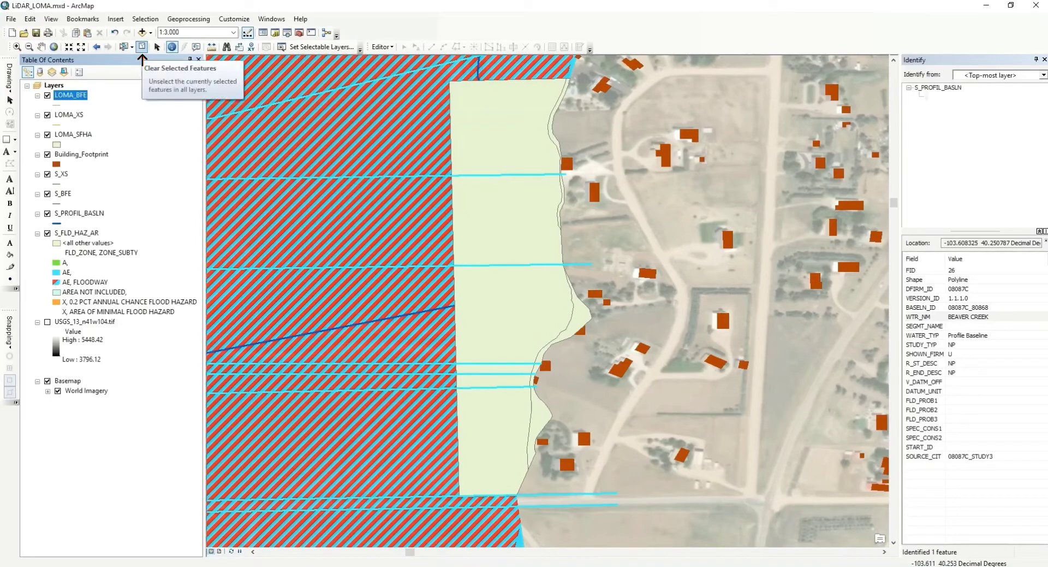
# - Clear the selection, then select the 5 Building_Footprint features intersecting LOMA_SFHA
pyautogui.click(142, 47)
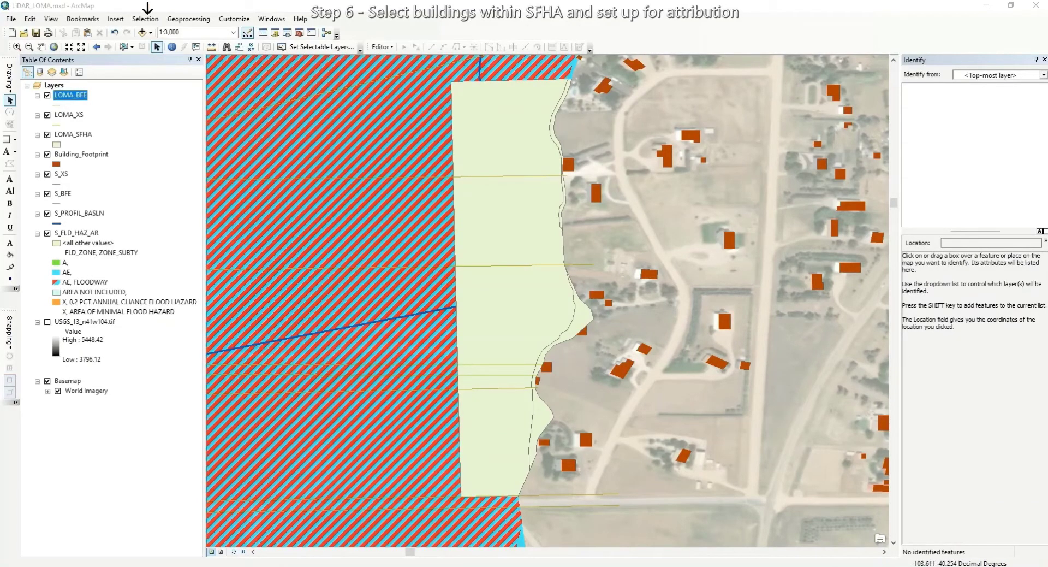
pyautogui.hotkey('alt', 's')
pyautogui.press('Return')
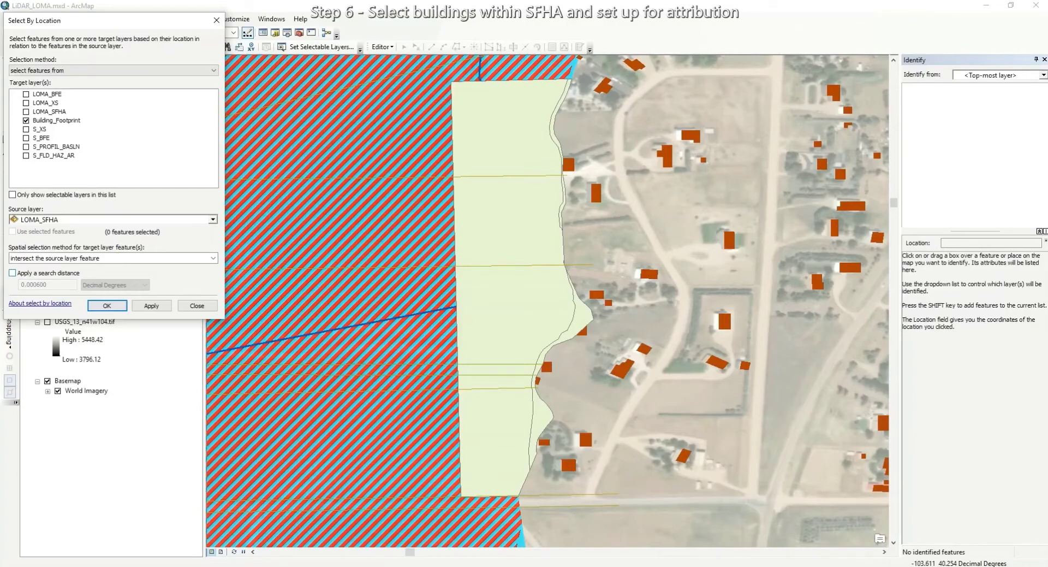
pyautogui.press('Return')
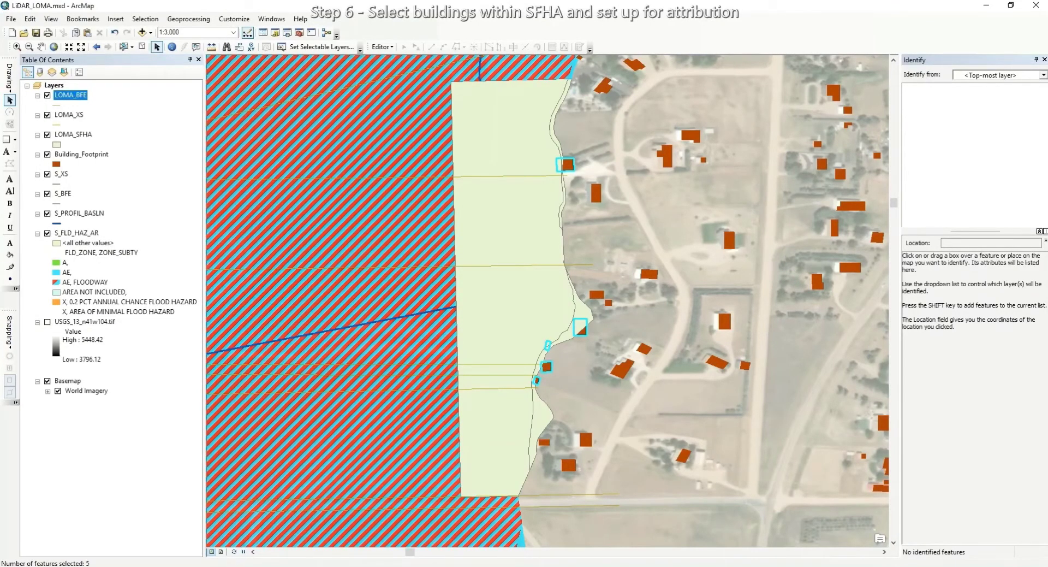
# - Export the five selected Building_Footprint buildings to a new shapefile named LOMA_Struct
pyautogui.rightClick(118, 153)
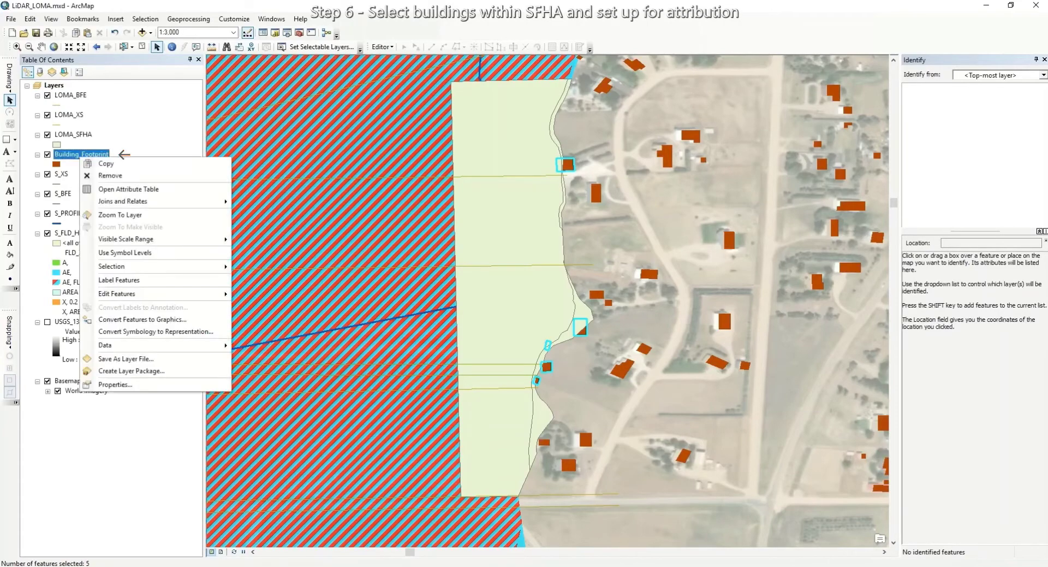
pyautogui.moveTo(110, 345)
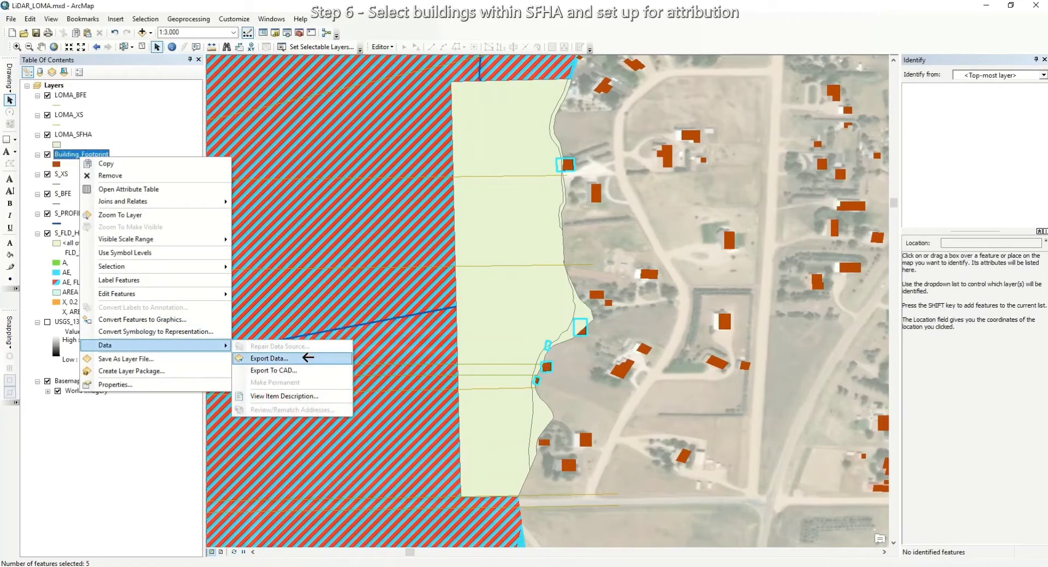
pyautogui.click(308, 357)
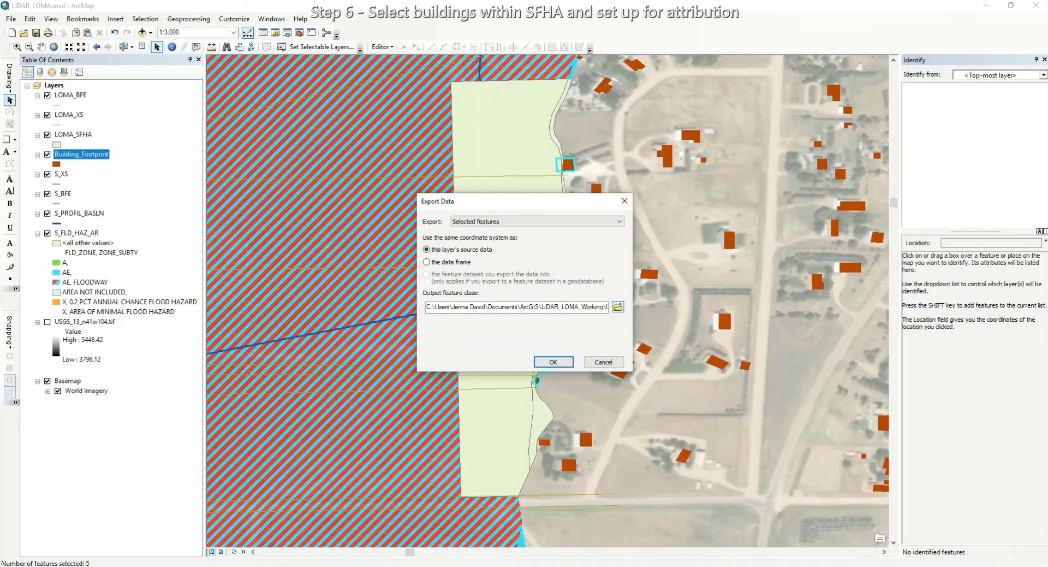
pyautogui.click(617, 307)
pyautogui.hotkey('shift', 'Right')
pyautogui.hotkey('shift', 'Right')
pyautogui.hotkey('shift', 'Right')
pyautogui.hotkey('shift', 'Right')
pyautogui.hotkey('shift', 'Right')
pyautogui.hotkey('shift', 'Right')
pyautogui.hotkey('shift', 'Right')
pyautogui.hotkey('shift', 'Right')
pyautogui.hotkey('shift', 'Right')
pyautogui.hotkey('shift', 'Right')
pyautogui.hotkey('shift', 'Right')
pyautogui.hotkey('shift', 'Right')
pyautogui.hotkey('shift', 'Right')
pyautogui.write('LOMA_Struct')
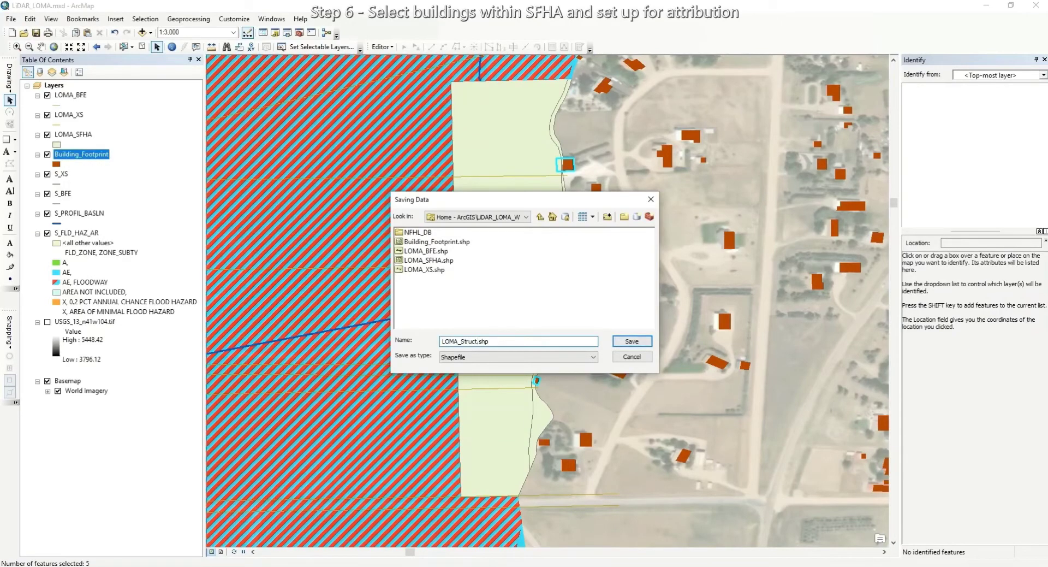
pyautogui.press('Return')
pyautogui.press('Return')
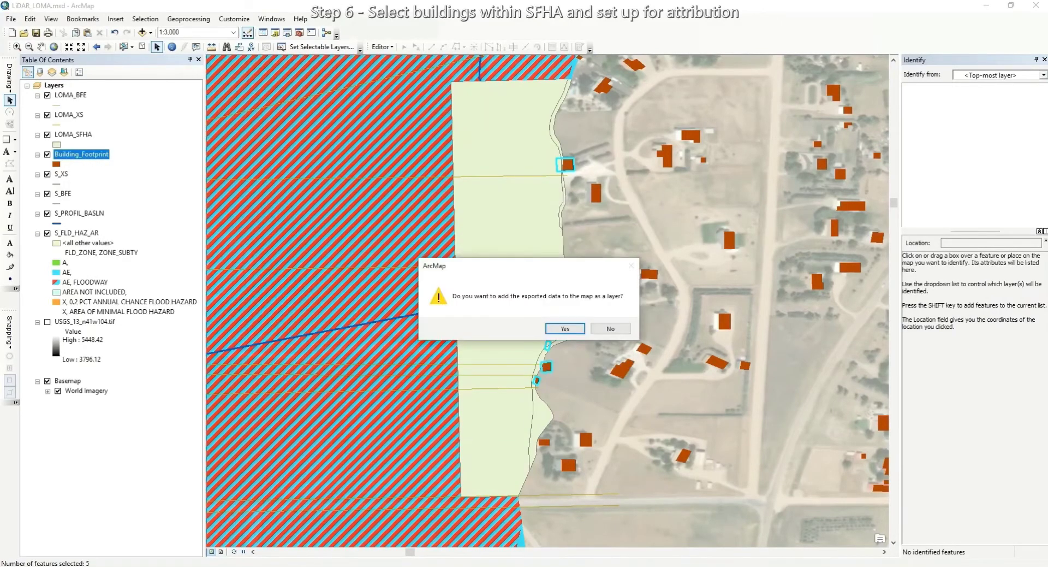
pyautogui.press('Return')
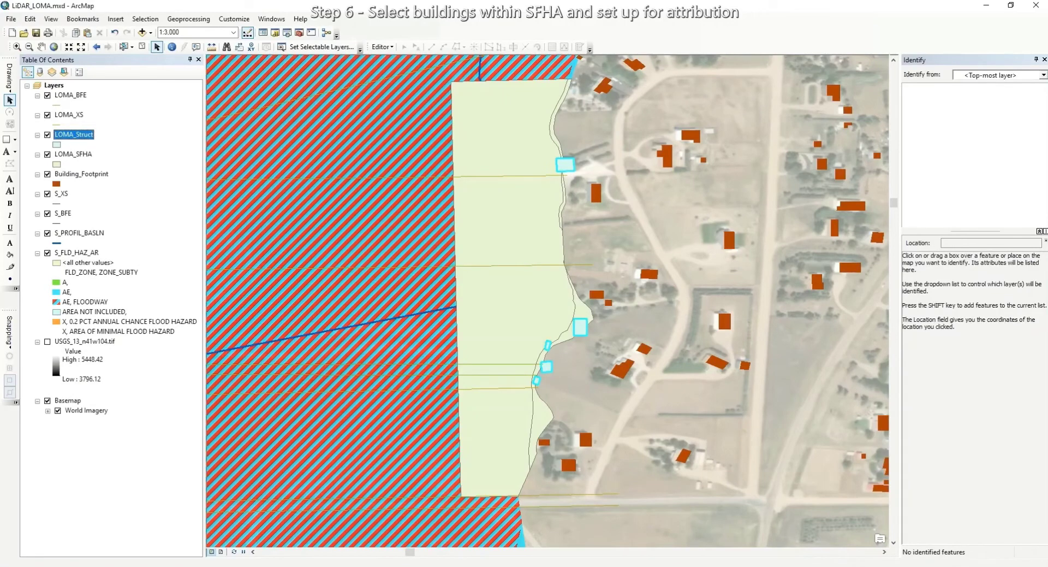
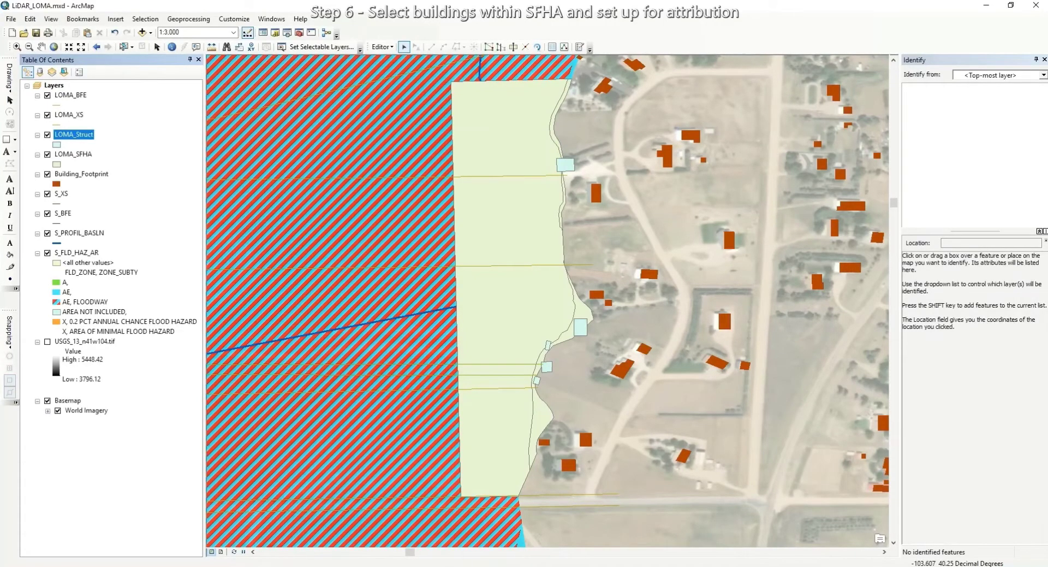
# - Select the two stray structure polygons in LOMA_Struct and delete them
pyautogui.click(565, 164)
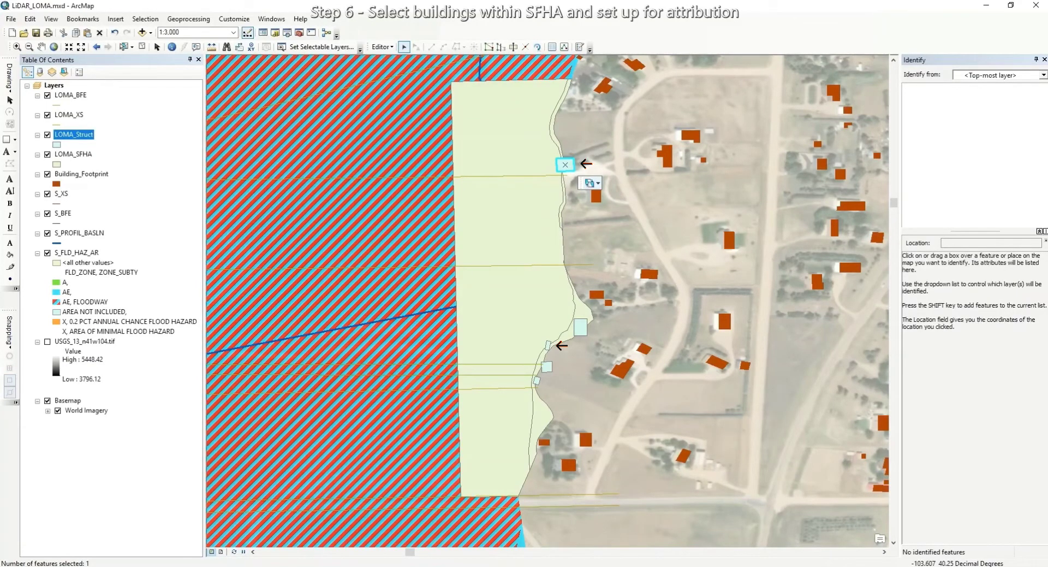
pyautogui.keyDown('shift'); pyautogui.click(548, 345); pyautogui.keyUp('shift')
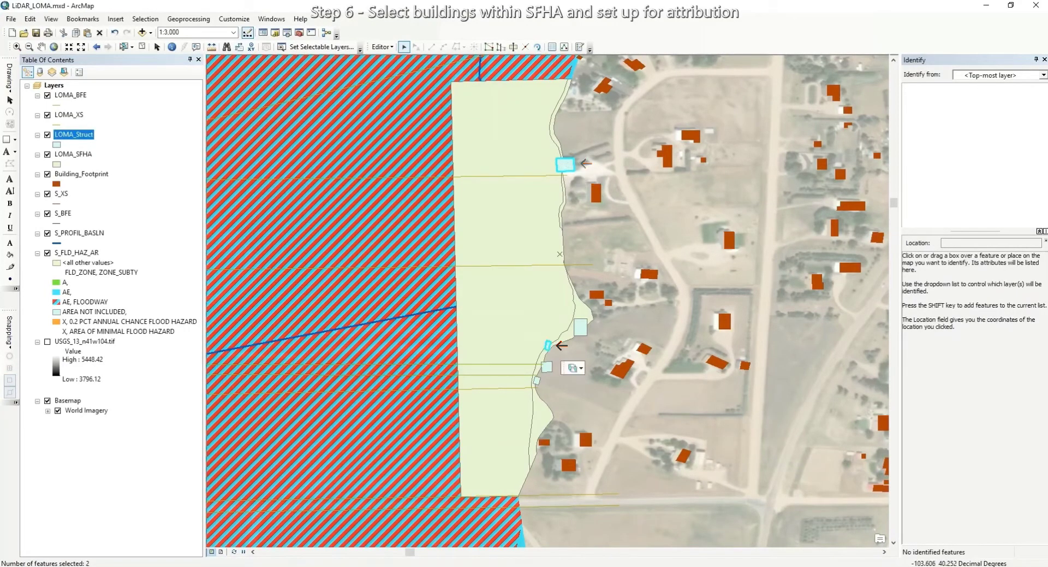
pyautogui.rightClick(601, 176)
pyautogui.click(628, 208)
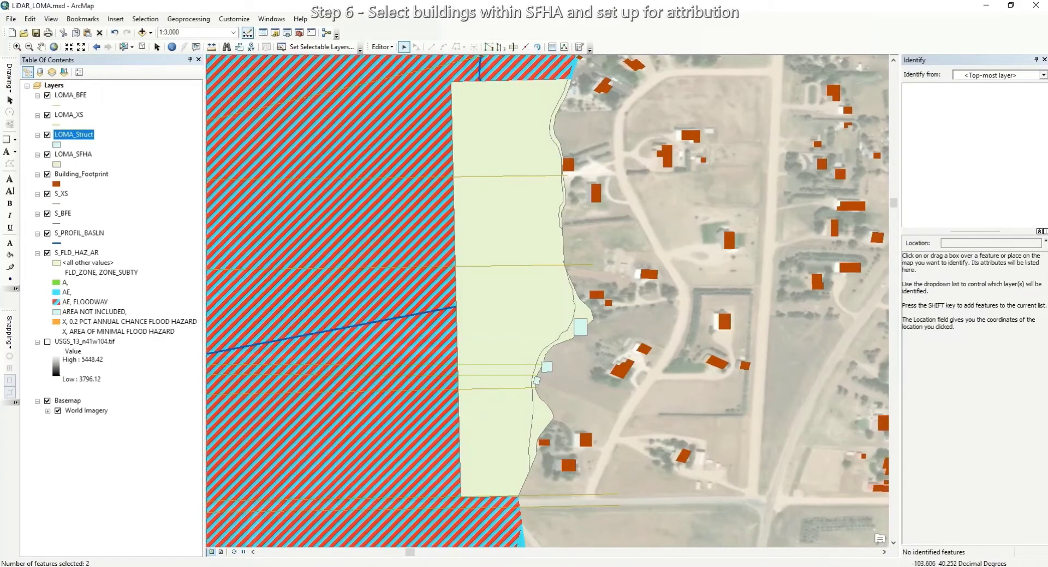
# - Save the LOMA_Struct edits and stop editing
pyautogui.click(381, 46)
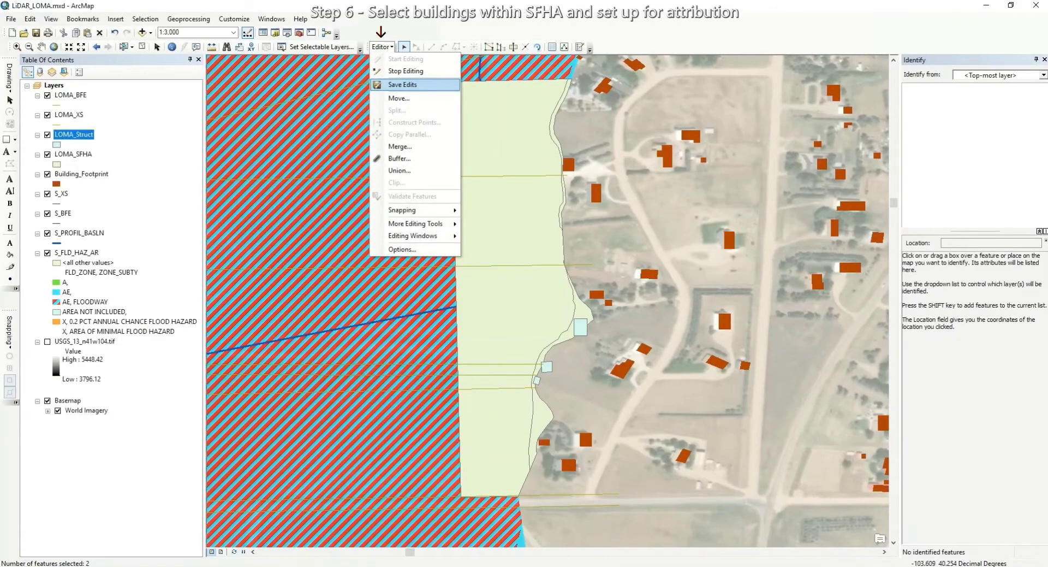
pyautogui.click(393, 84)
pyautogui.click(380, 46)
pyautogui.click(393, 72)
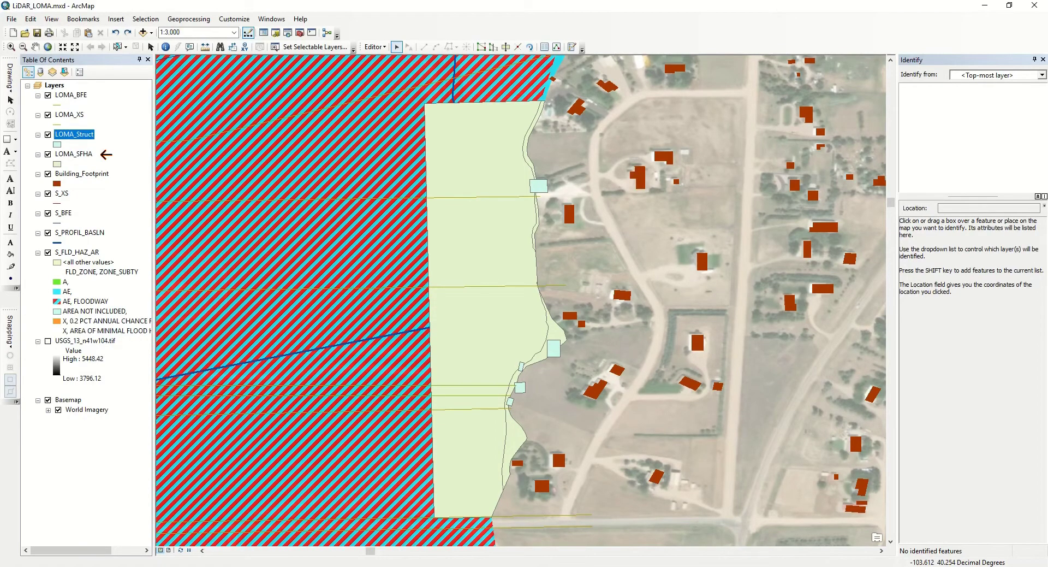
# - Select the FLOODWAY row in LOMA_SFHA, then select LOMA_Struct features intersecting it
pyautogui.rightClick(74, 154)
pyautogui.click(165, 189)
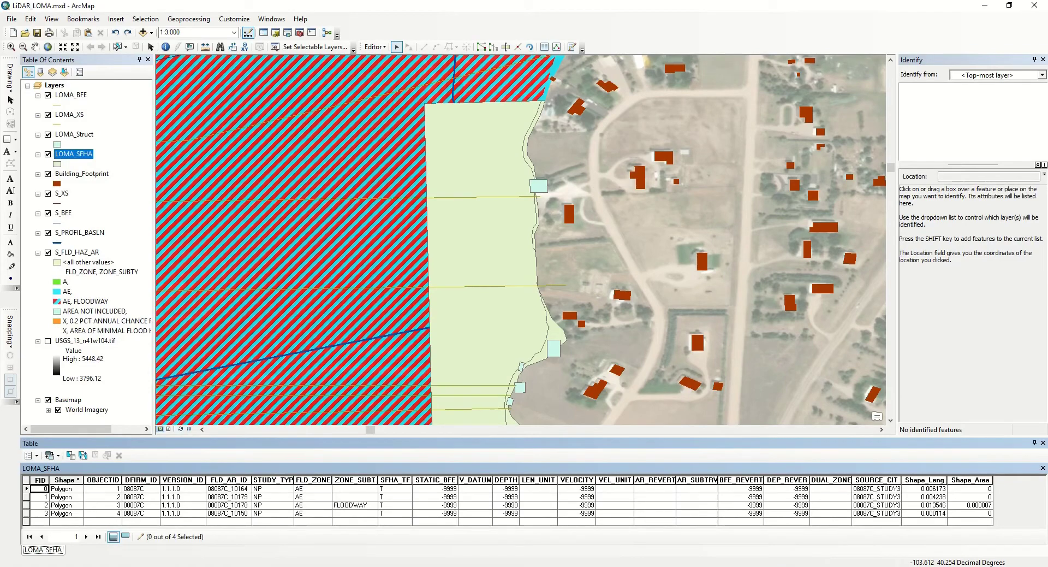
pyautogui.click(486, 309)
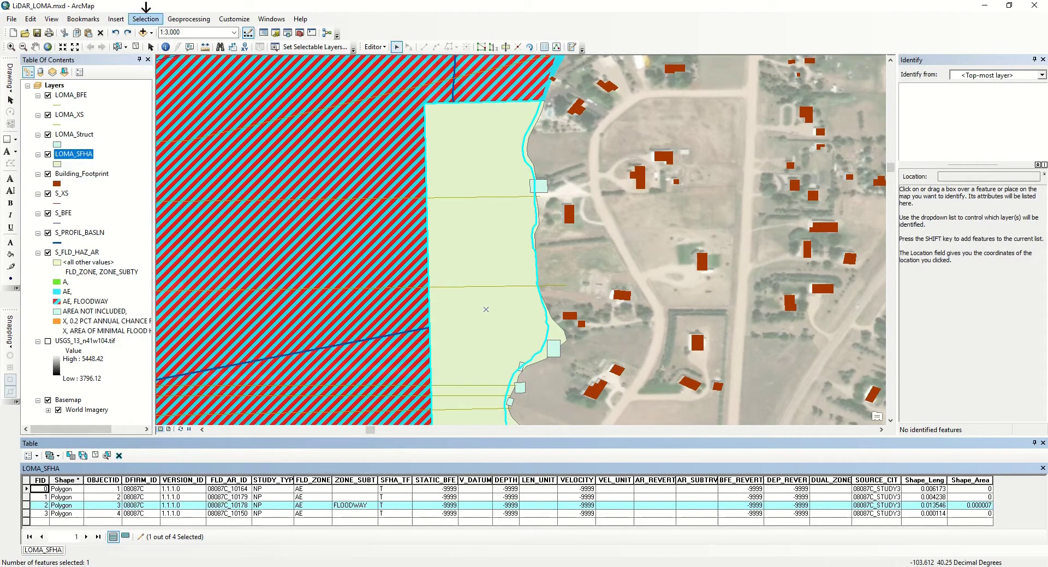
pyautogui.click(146, 13)
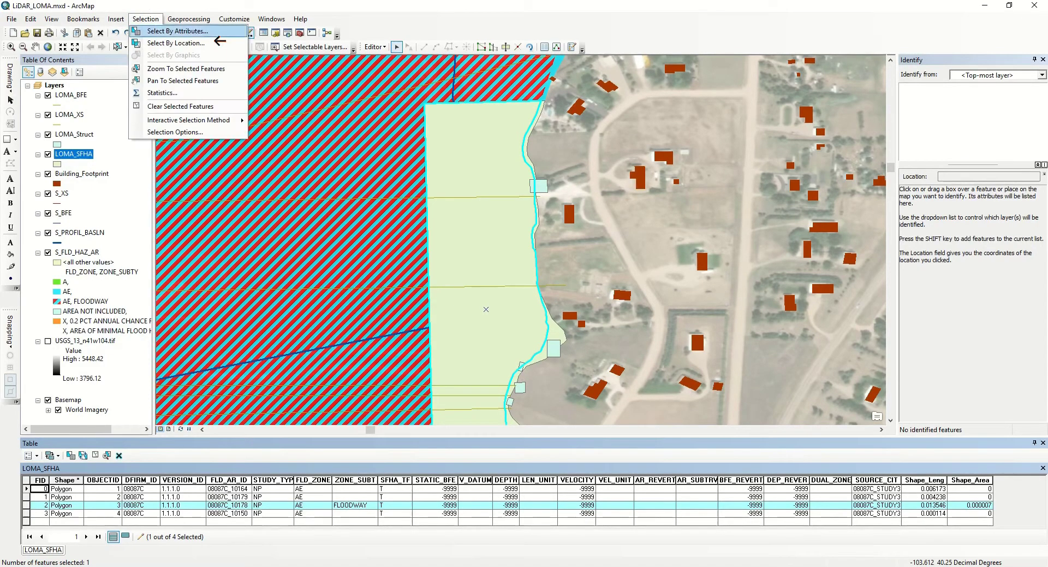
pyautogui.click(176, 43)
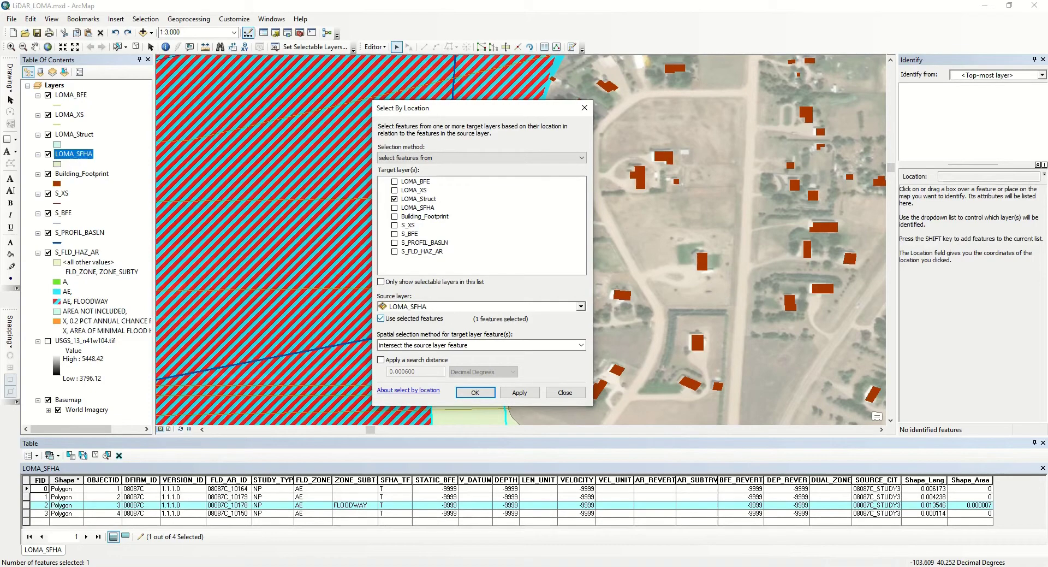
pyautogui.click(475, 392)
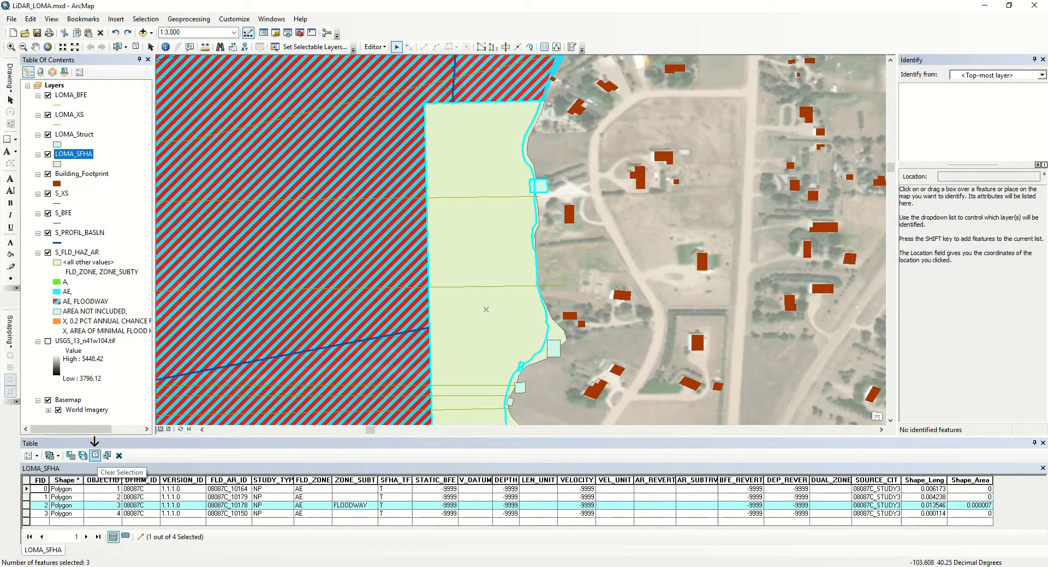
# - Clear the LOMA_SFHA selection and delete the selected structure polygons
pyautogui.click(95, 454)
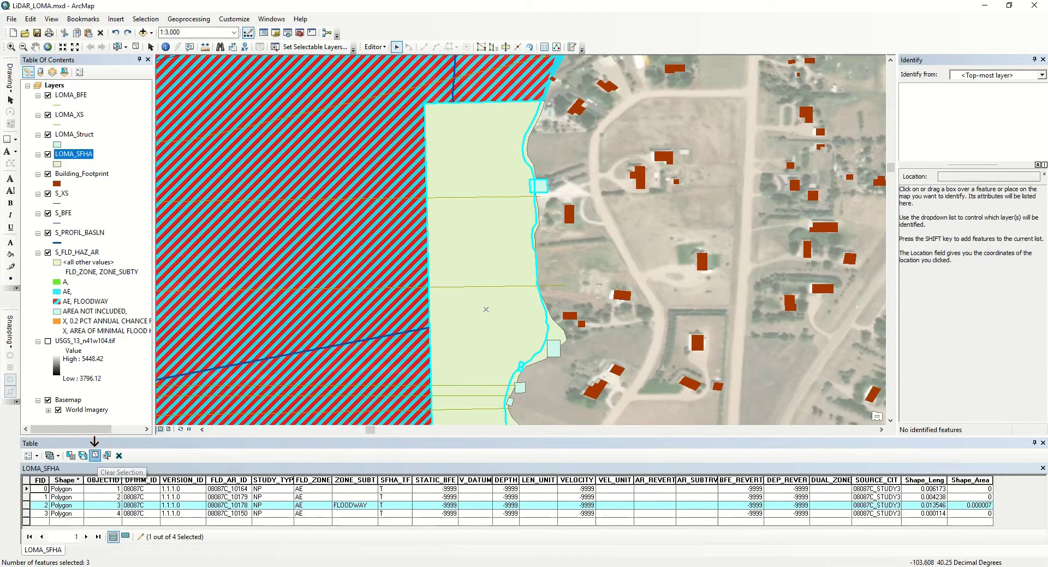
pyautogui.rightClick(570, 254)
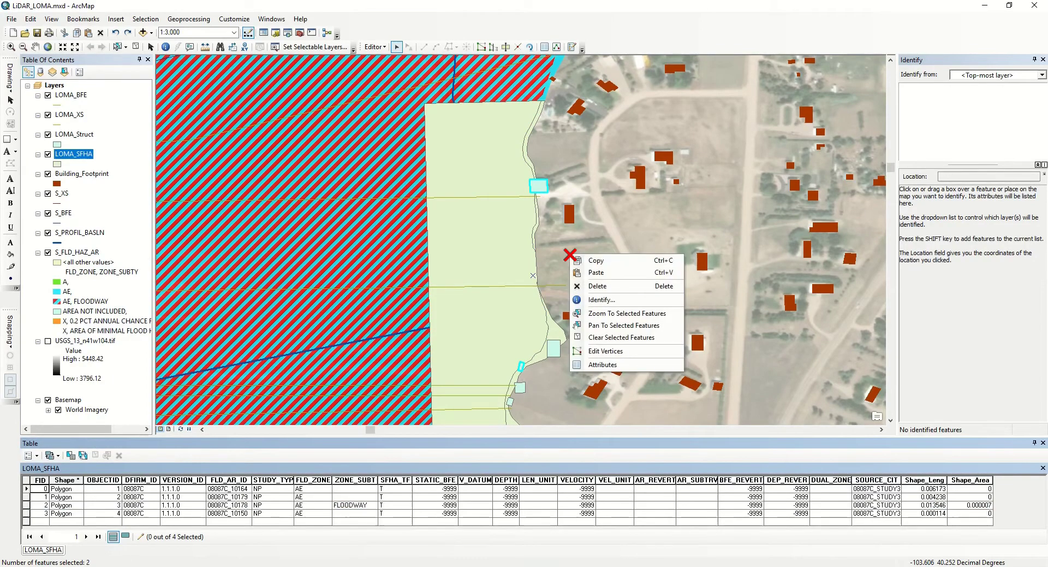
pyautogui.click(597, 286)
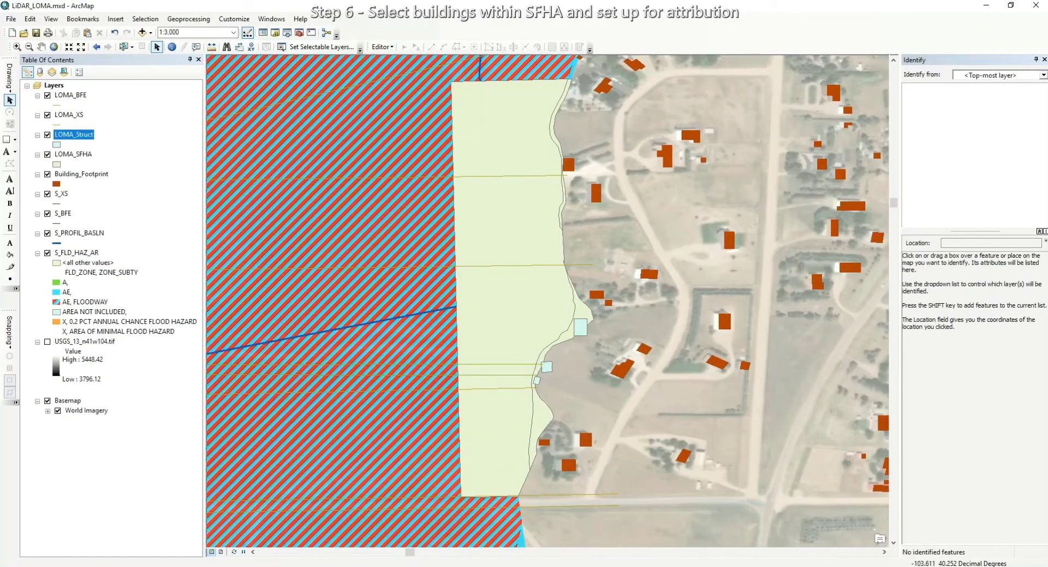
# - Open the LOMA_Struct attribute table and add a field named ID
pyautogui.rightClick(81, 134)
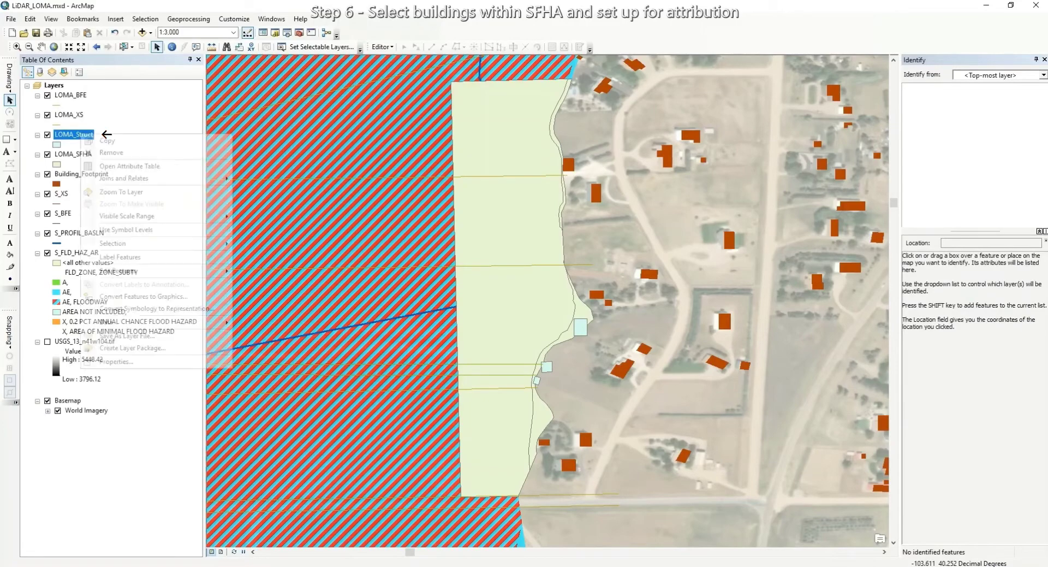
pyautogui.click(129, 166)
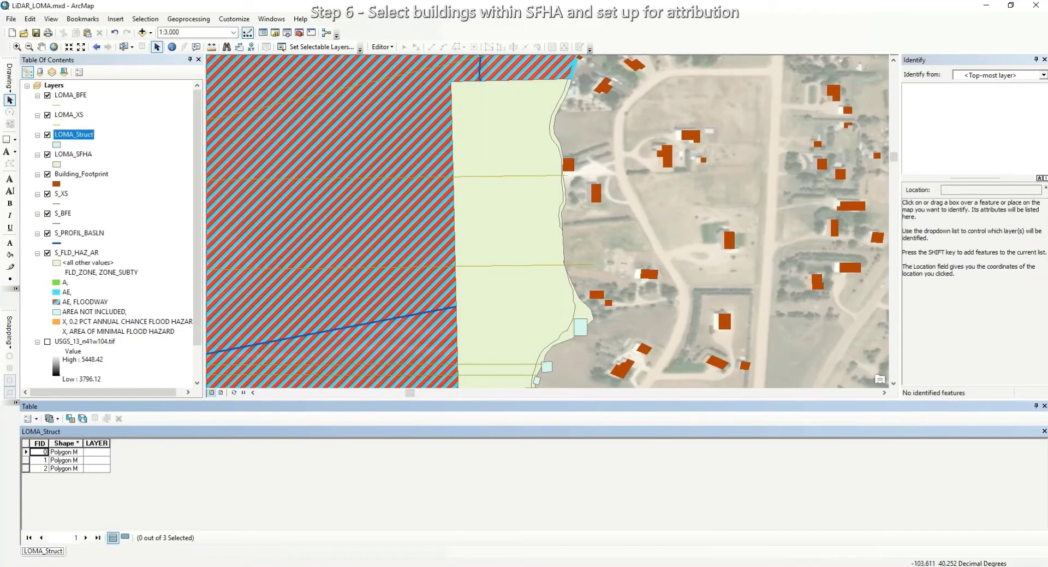
pyautogui.click(28, 418)
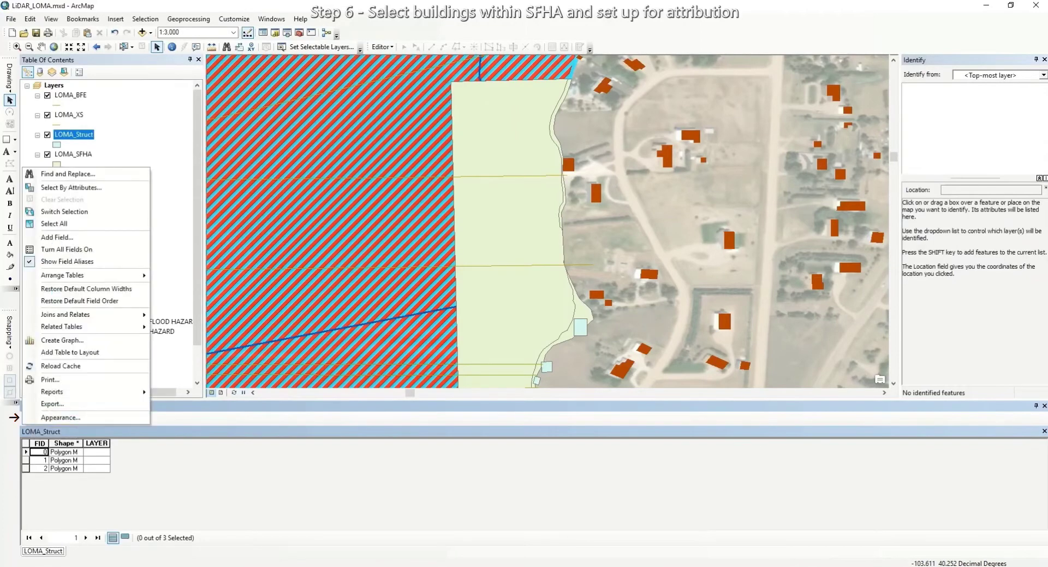
pyautogui.click(57, 237)
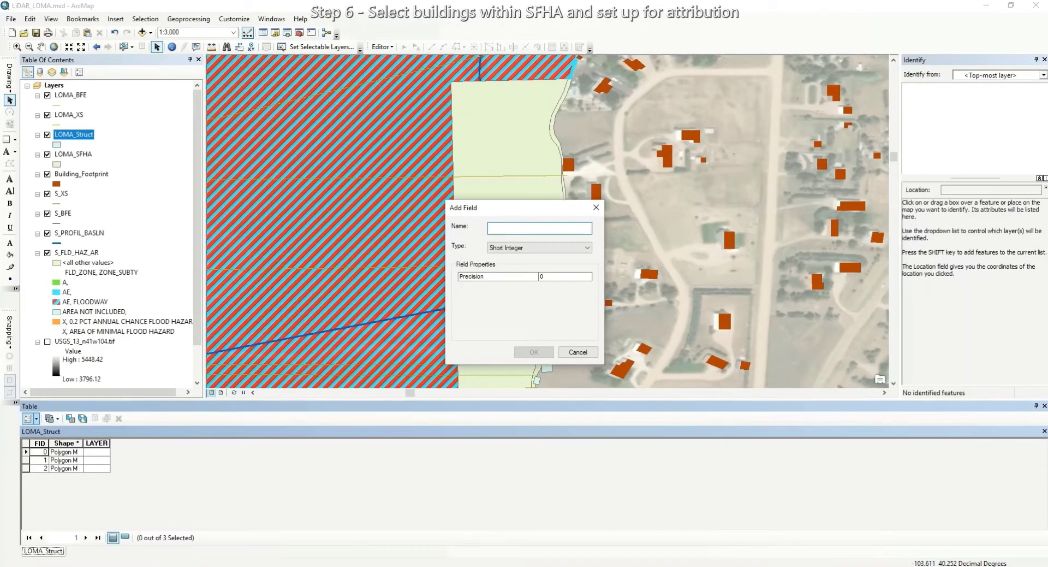
pyautogui.write('ID')
pyautogui.press('Return')
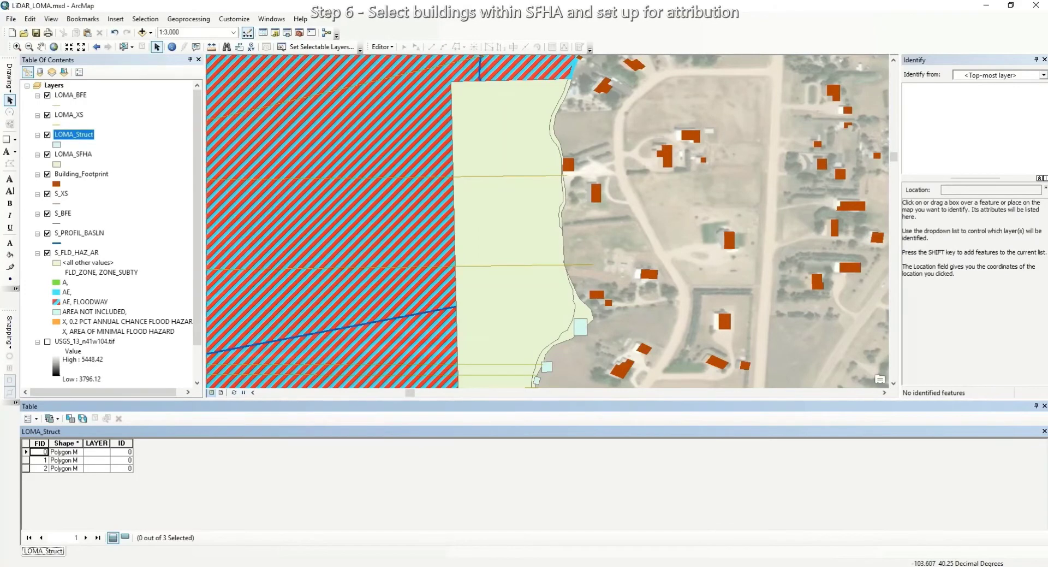
# - Add a Double field named LAG to the table
pyautogui.click(27, 418)
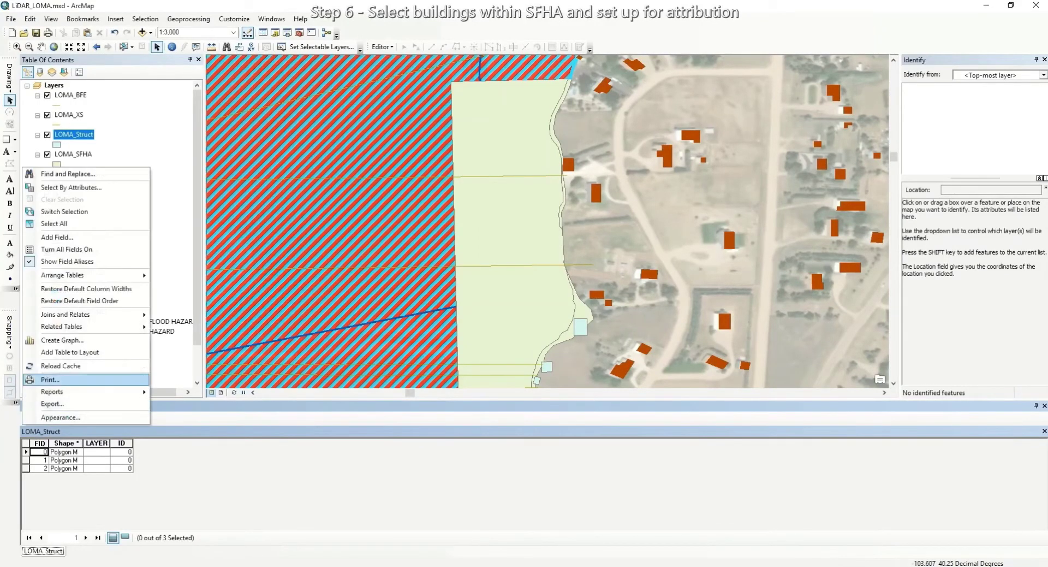
pyautogui.click(49, 238)
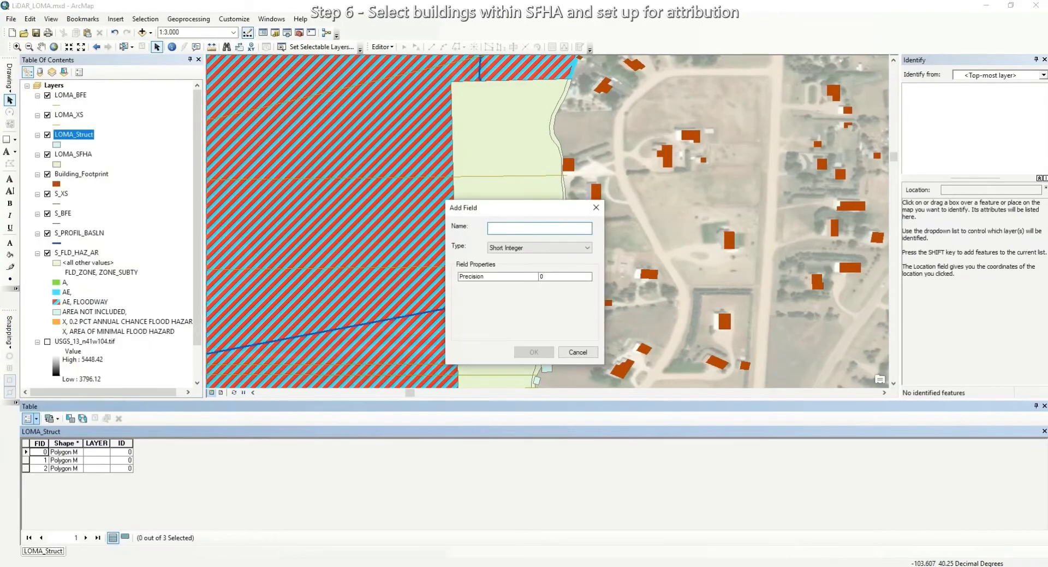
pyautogui.write('LAG')
pyautogui.press('Tab')
pyautogui.hotkey('alt', 'Down')
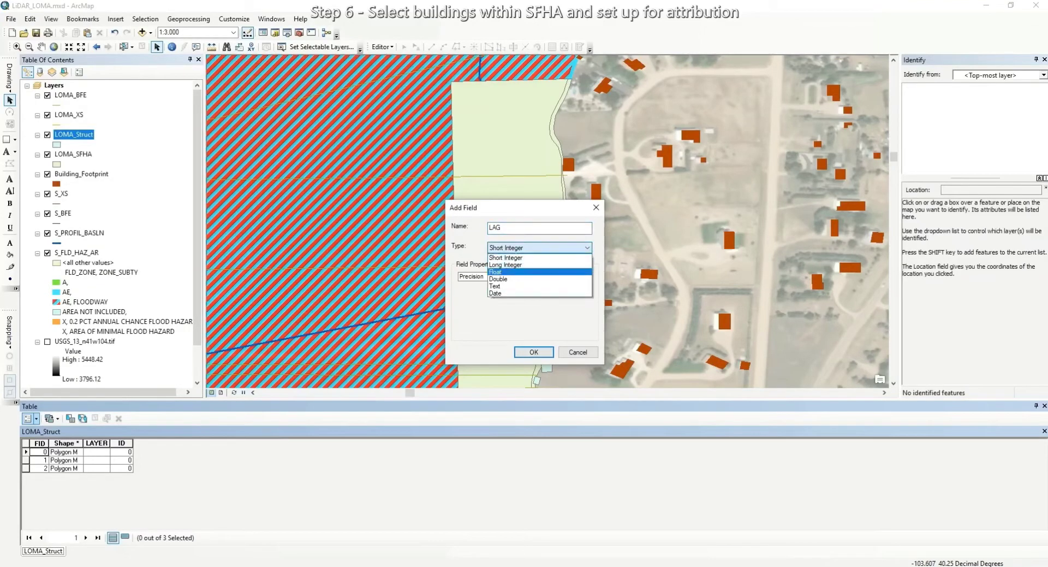
pyautogui.press('Return')
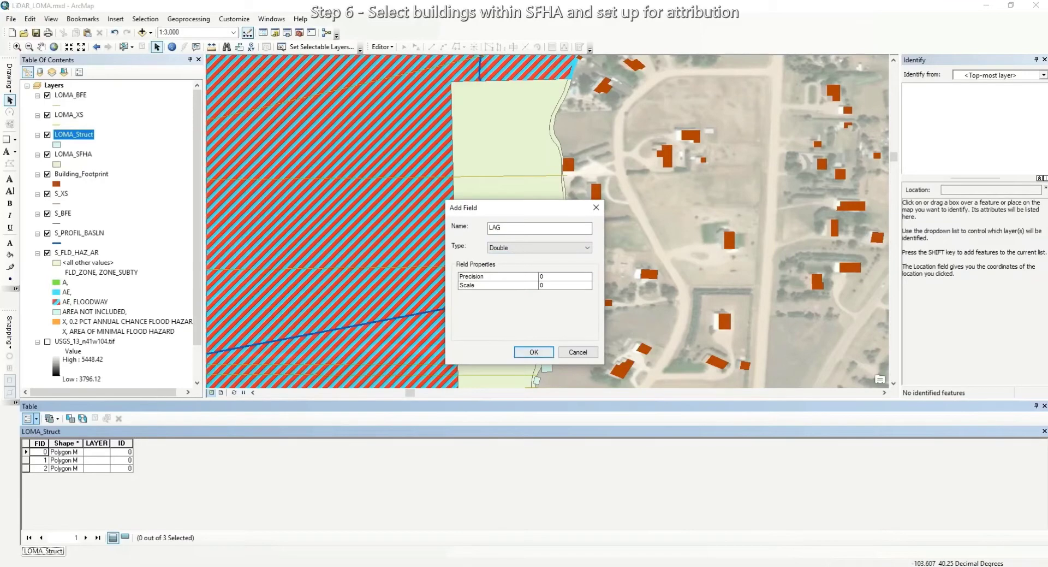
pyautogui.press('Return')
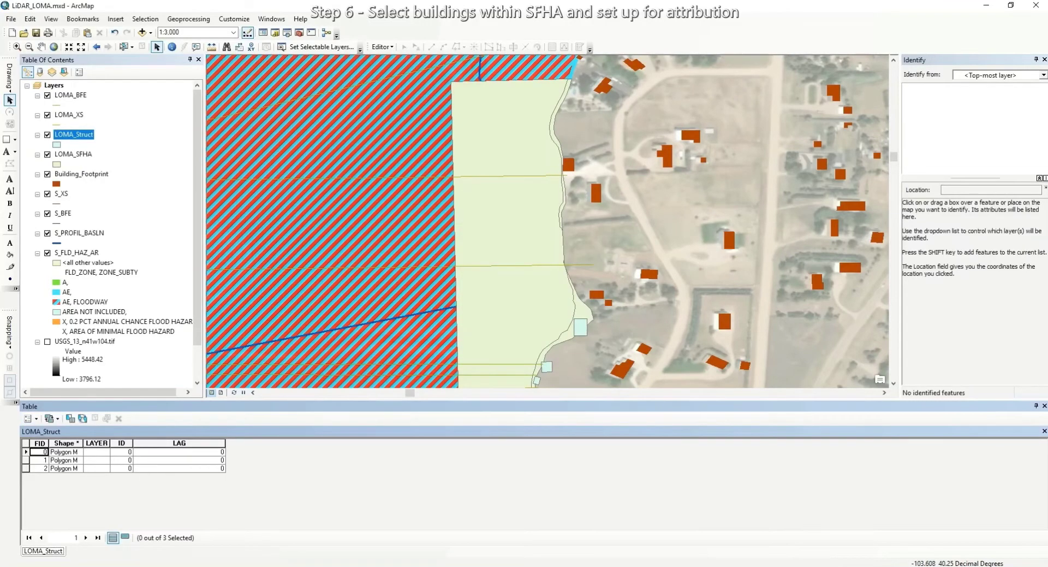
# - Add a Double field named NEWLAG to the LOMA_Struct table
pyautogui.click(27, 419)
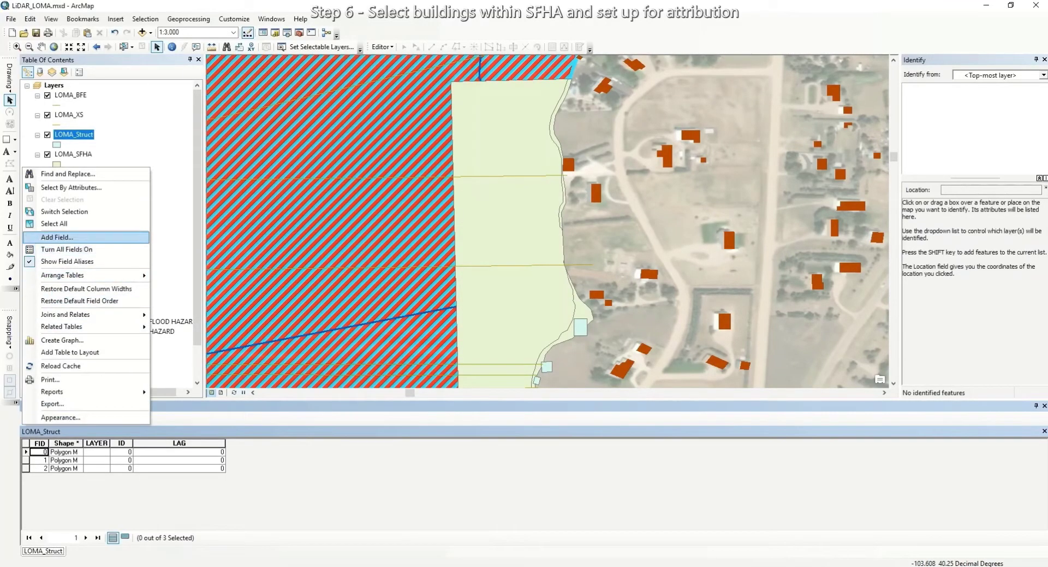
pyautogui.press('Return')
pyautogui.write('NEWLAG')
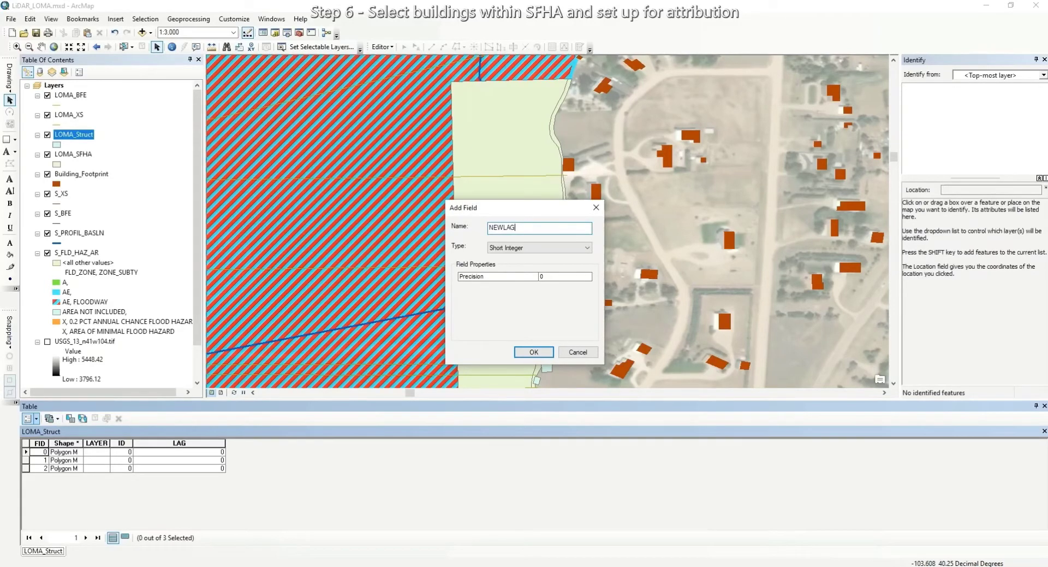
pyautogui.click(587, 247)
pyautogui.click(535, 278)
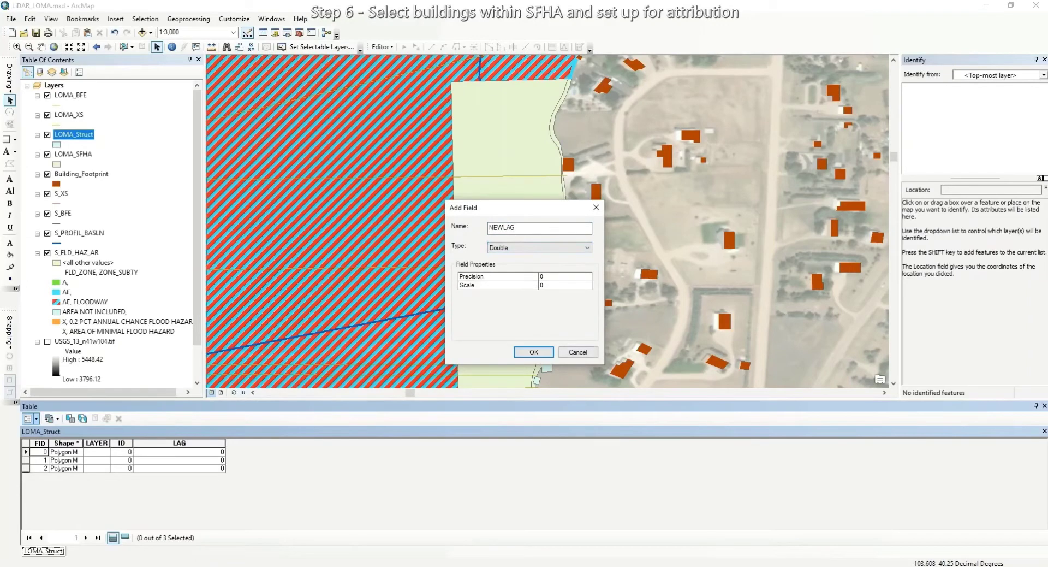
pyautogui.click(534, 351)
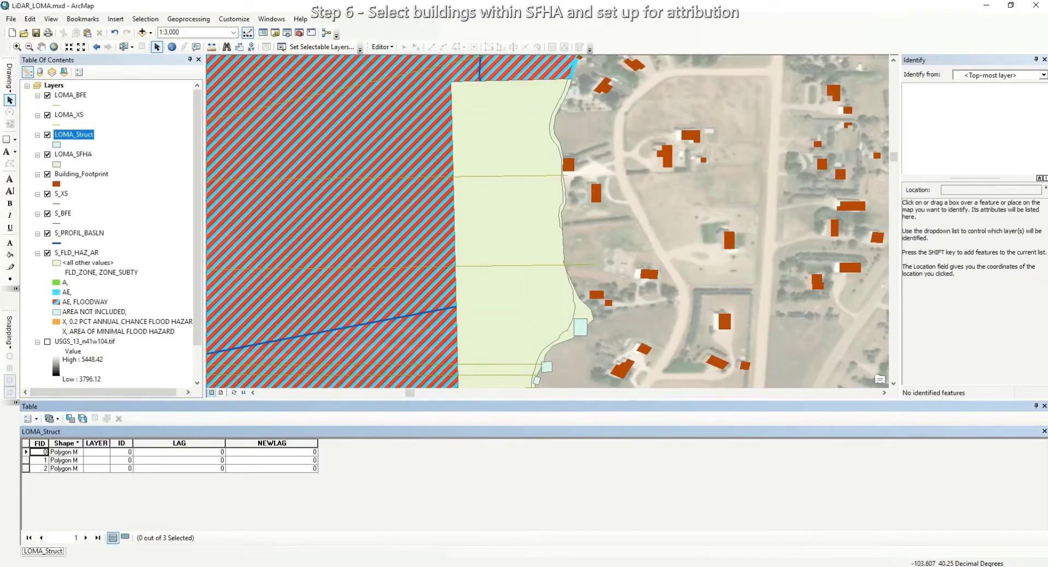
# - Add a Double field named WSEL to the LOMA_Struct table
pyautogui.click(28, 419)
pyautogui.click(57, 237)
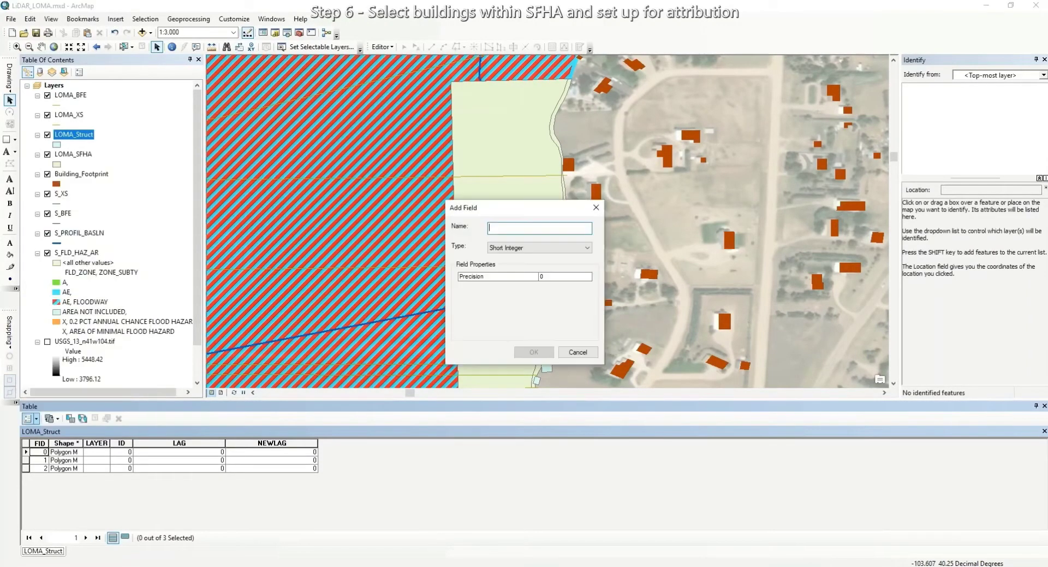
pyautogui.write('WSEL')
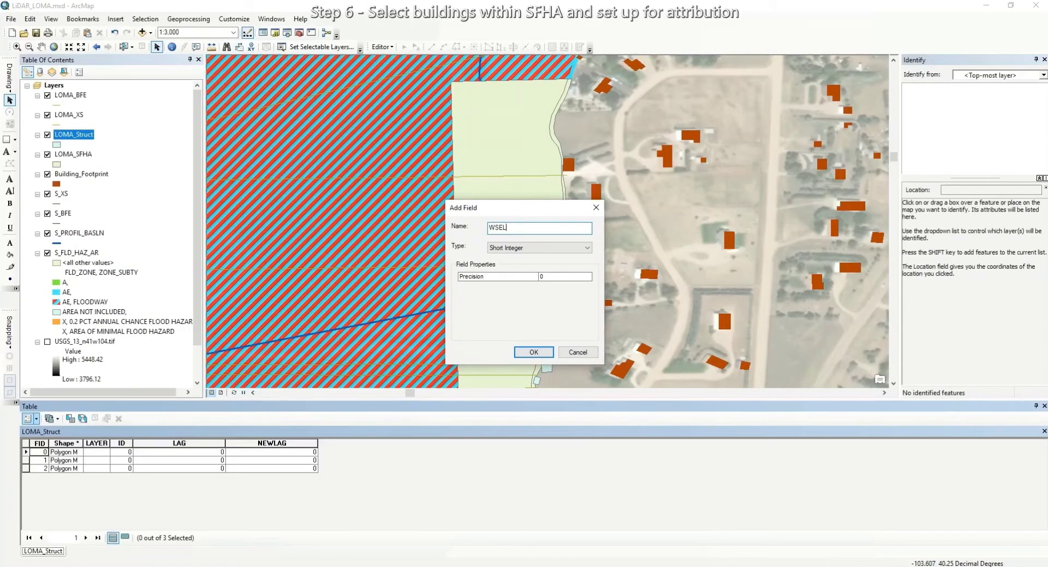
pyautogui.click(546, 247)
pyautogui.click(498, 278)
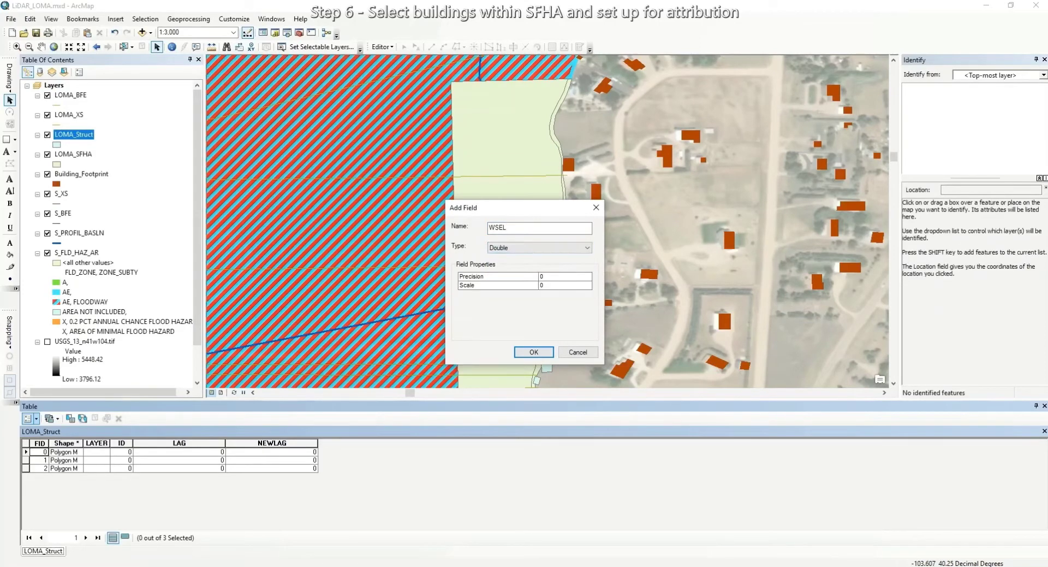
pyautogui.click(533, 352)
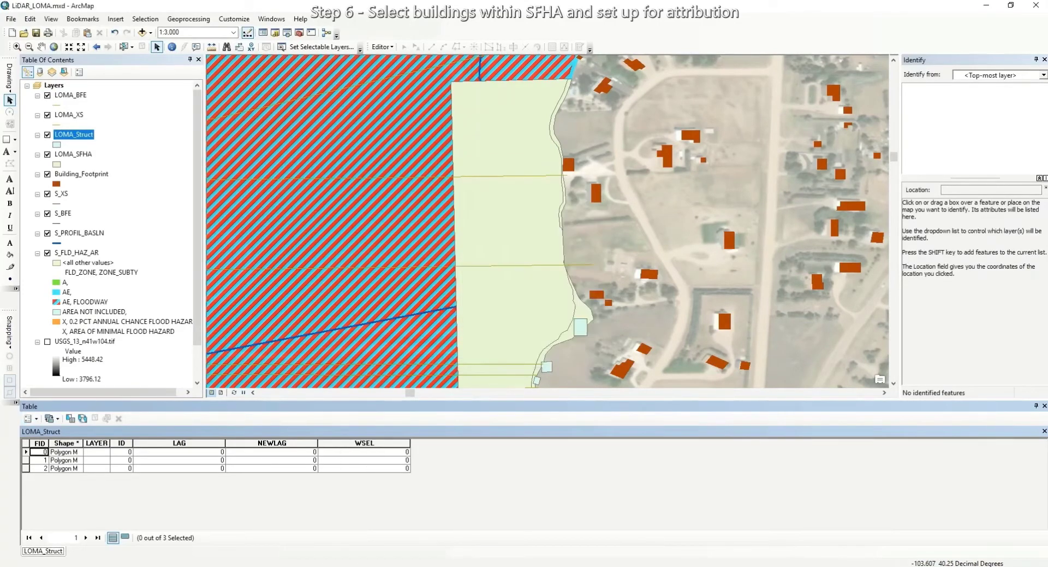
# - Add a Text field named BSMNT
pyautogui.click(27, 418)
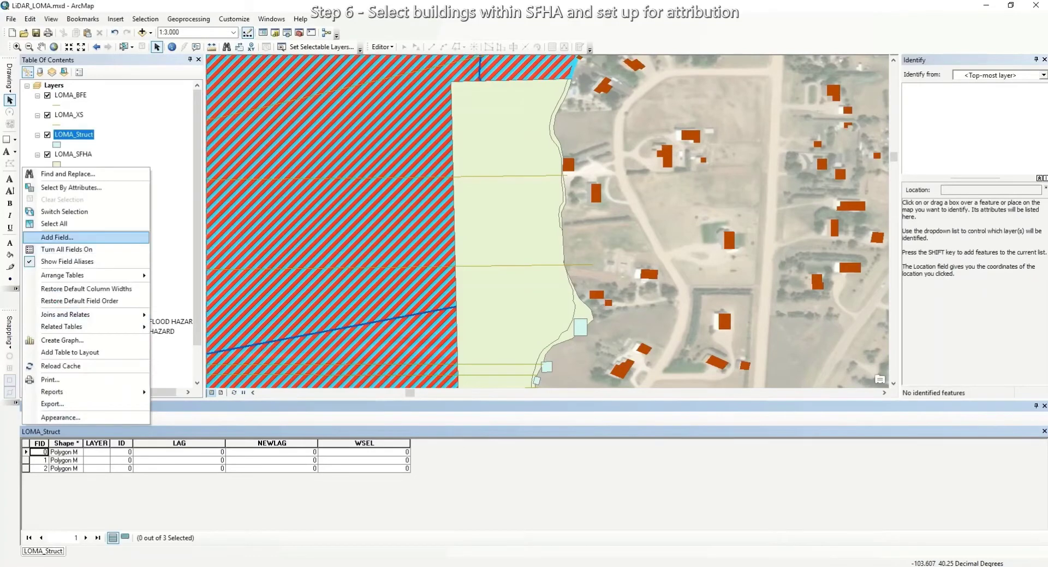
pyautogui.click(60, 237)
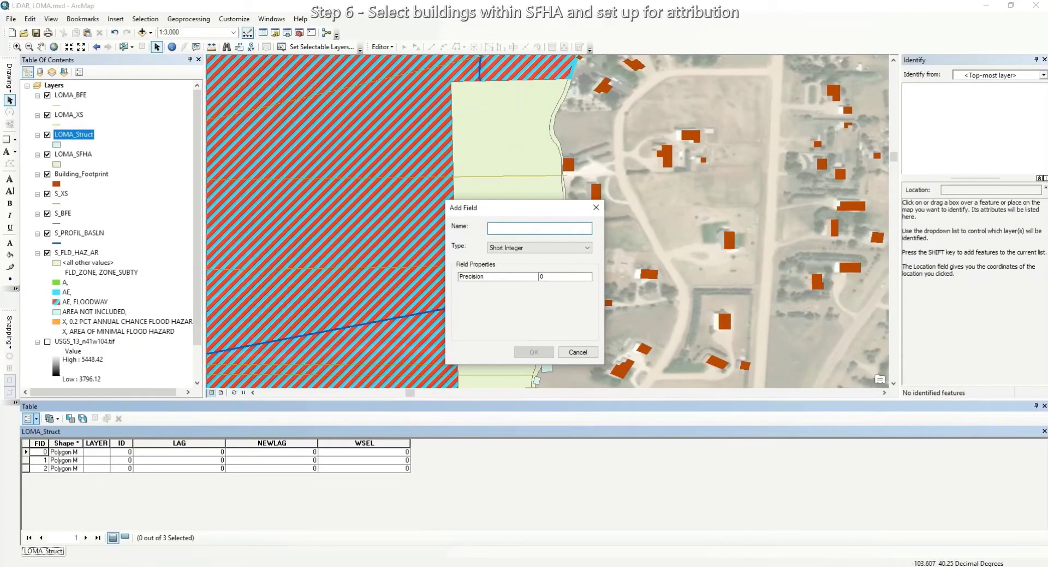
pyautogui.write('BSMNT')
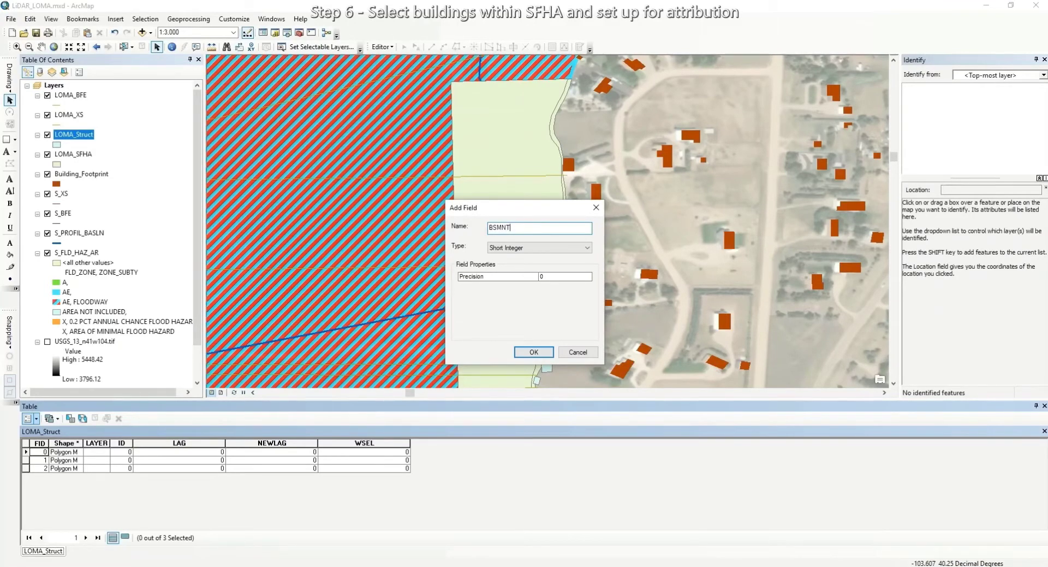
pyautogui.press('Tab')
pyautogui.hotkey('alt', 'Down')
pyautogui.press('Down')
pyautogui.press('Down')
pyautogui.press('Down')
pyautogui.press('Down')
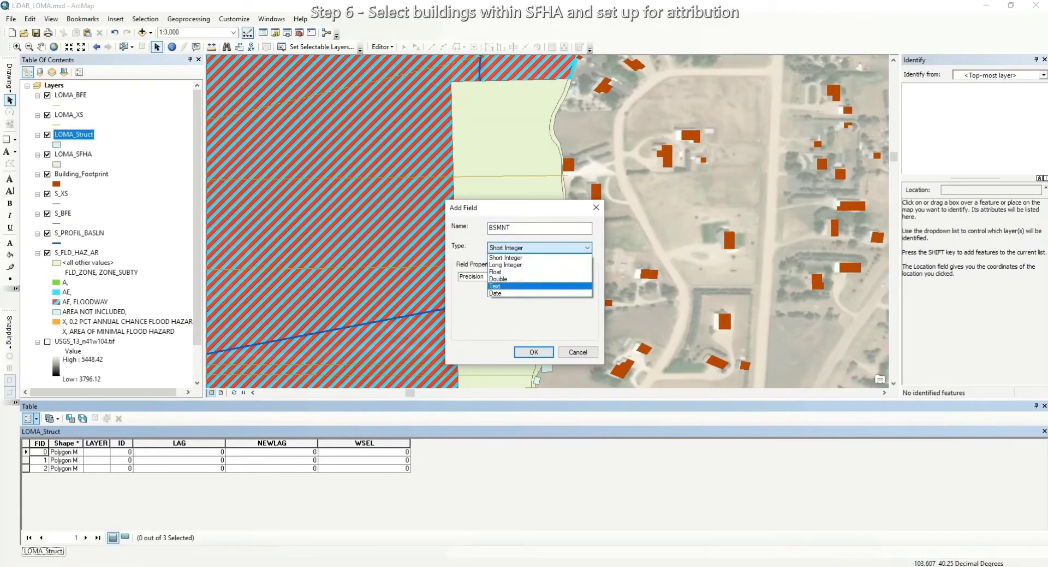
pyautogui.press('Return')
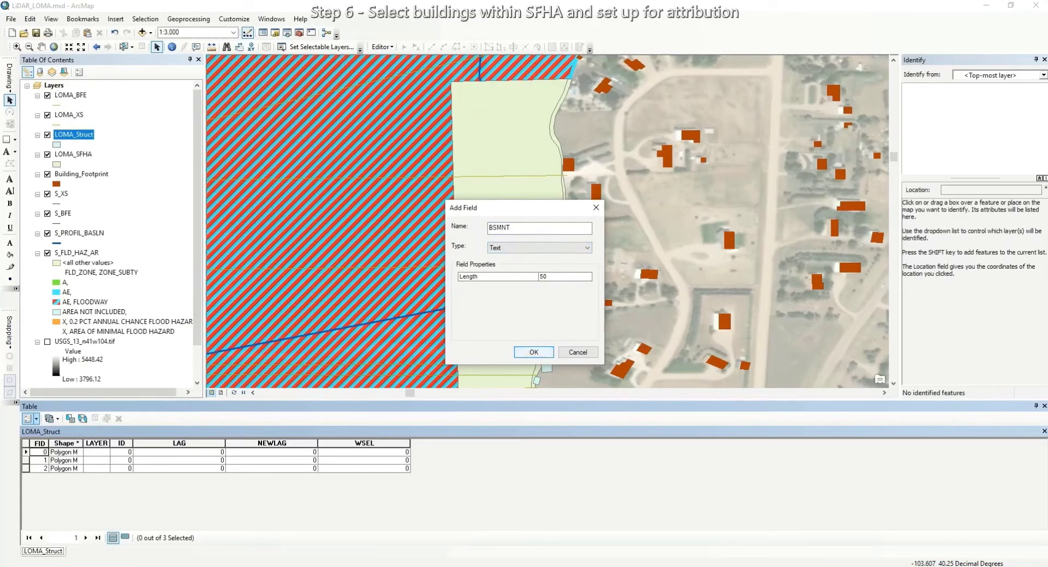
pyautogui.press('Return')
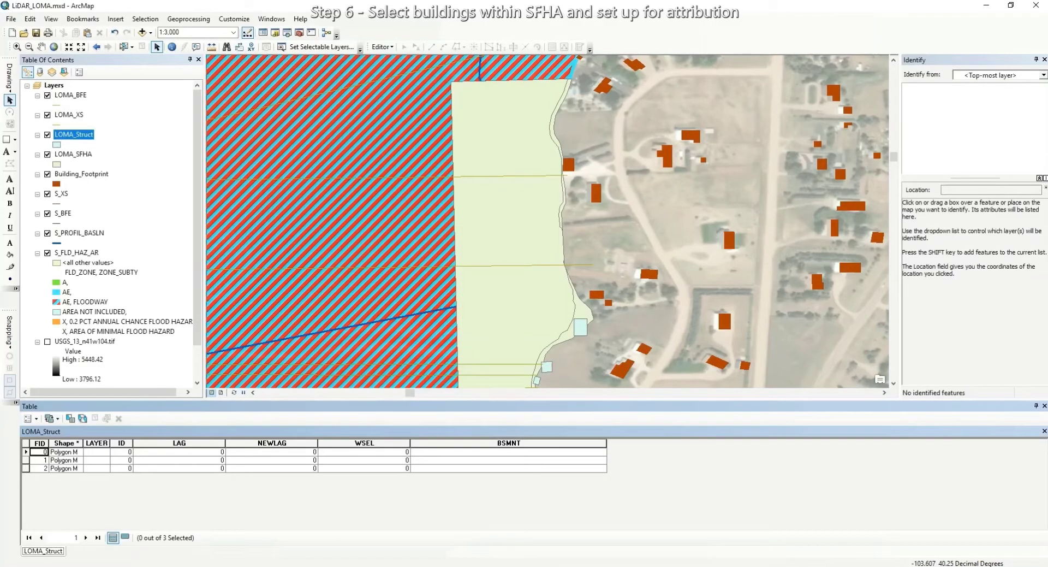
# - Add a Text field named FILL
pyautogui.click(29, 418)
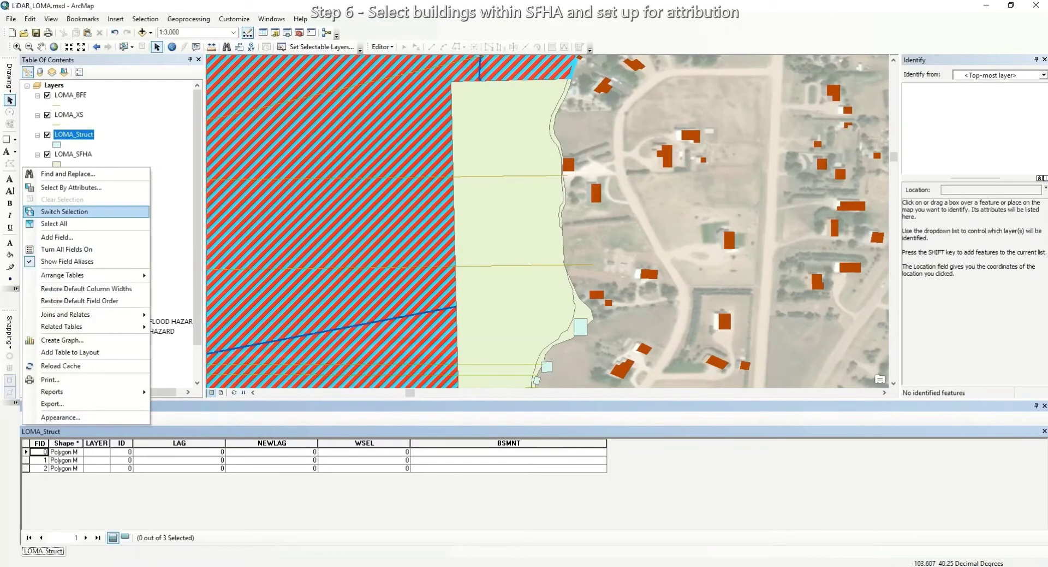
pyautogui.press('Down')
pyautogui.press('Down')
pyautogui.press('Return')
pyautogui.write('FILL')
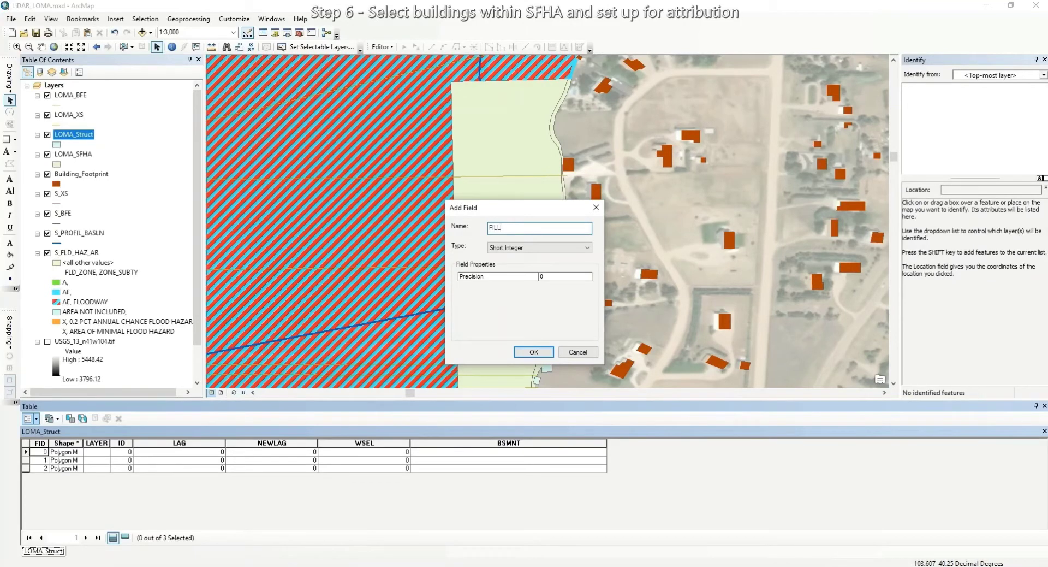
pyautogui.press('Tab')
pyautogui.hotkey('alt', 'Down')
pyautogui.press('Down')
pyautogui.press('Down')
pyautogui.press('Down')
pyautogui.press('Down')
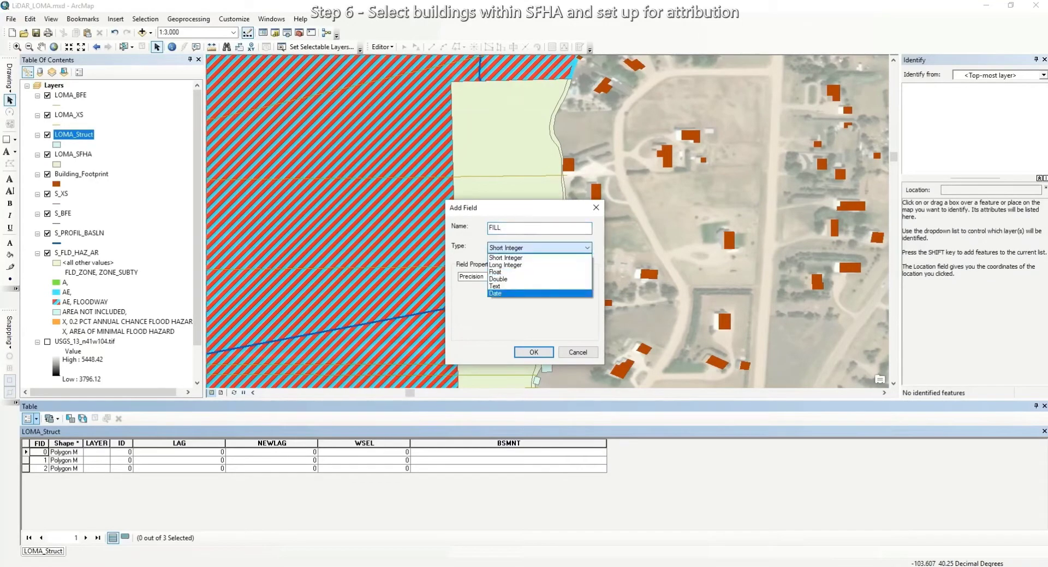
pyautogui.press('Return')
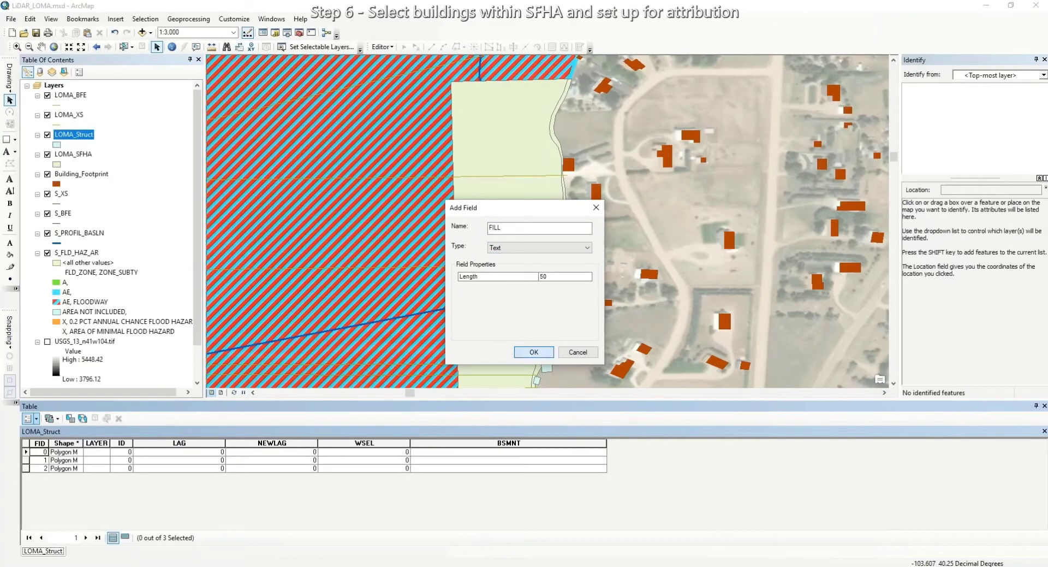
pyautogui.press('Return')
# - Add a Double field named Diff
pyautogui.click(28, 418)
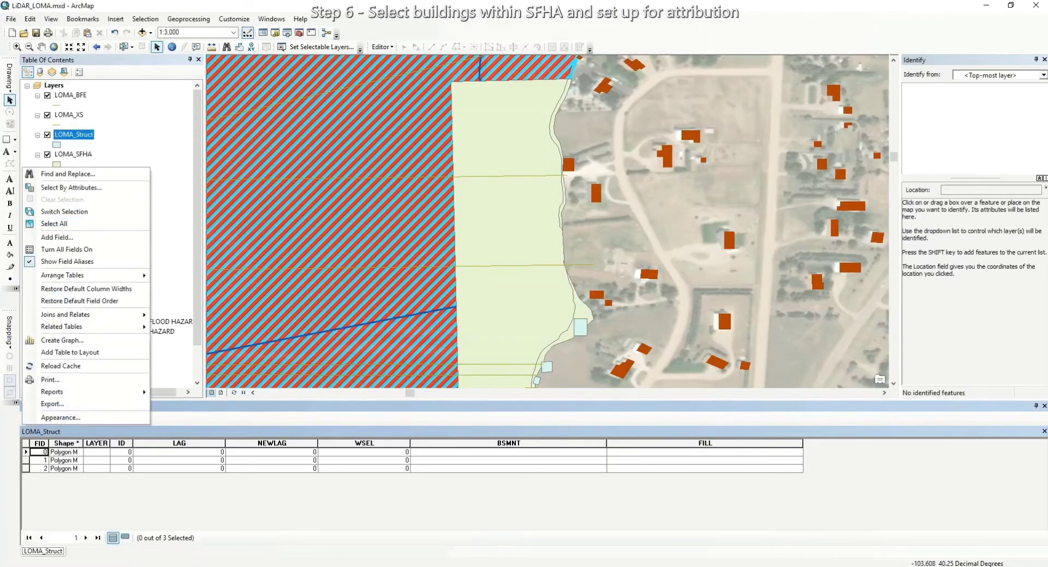
pyautogui.press('Return')
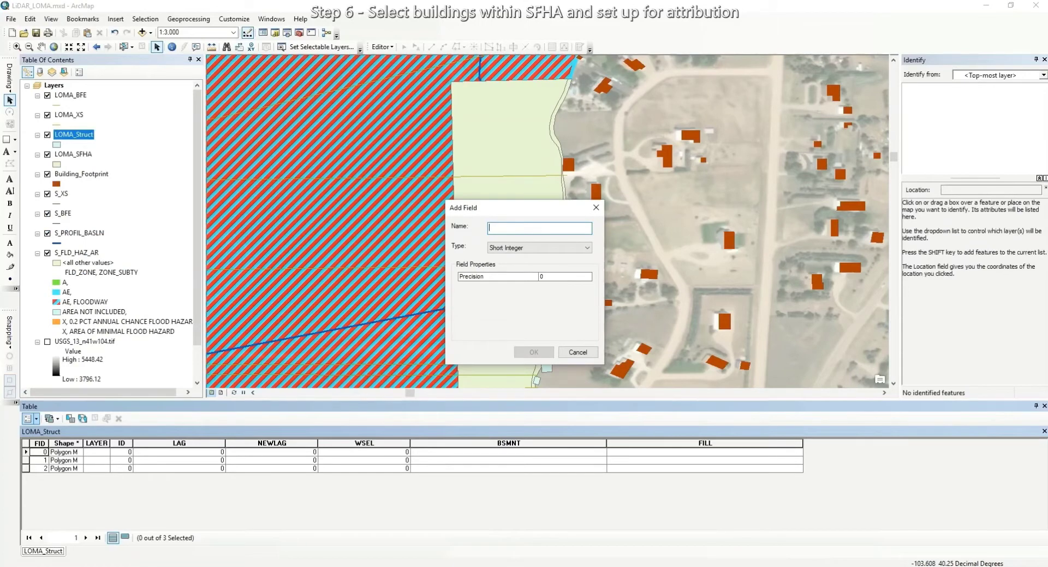
pyautogui.write('Diff')
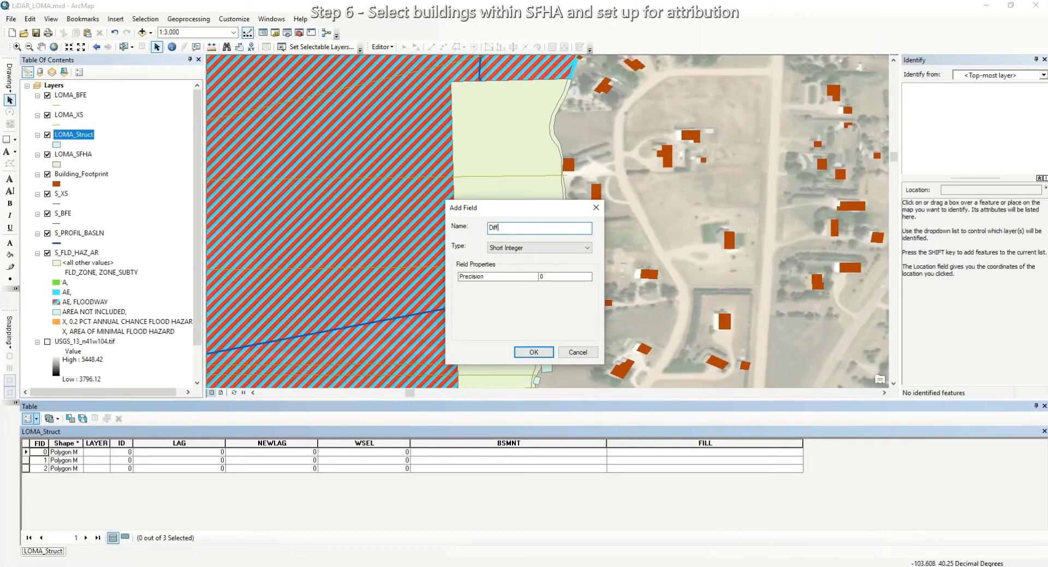
pyautogui.press('Tab')
pyautogui.hotkey('alt', 'Down')
pyautogui.press('Return')
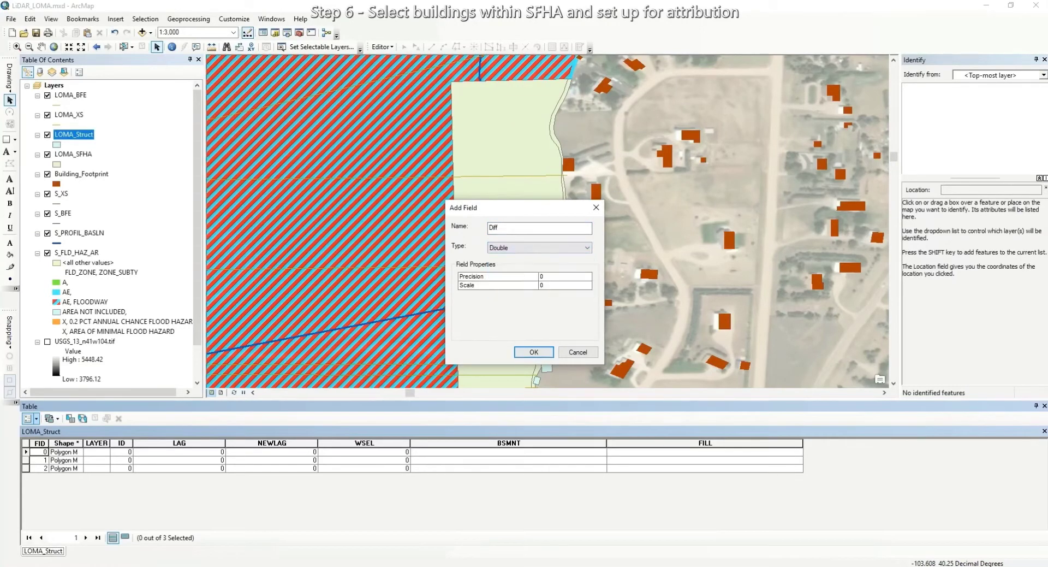
pyautogui.press('Return')
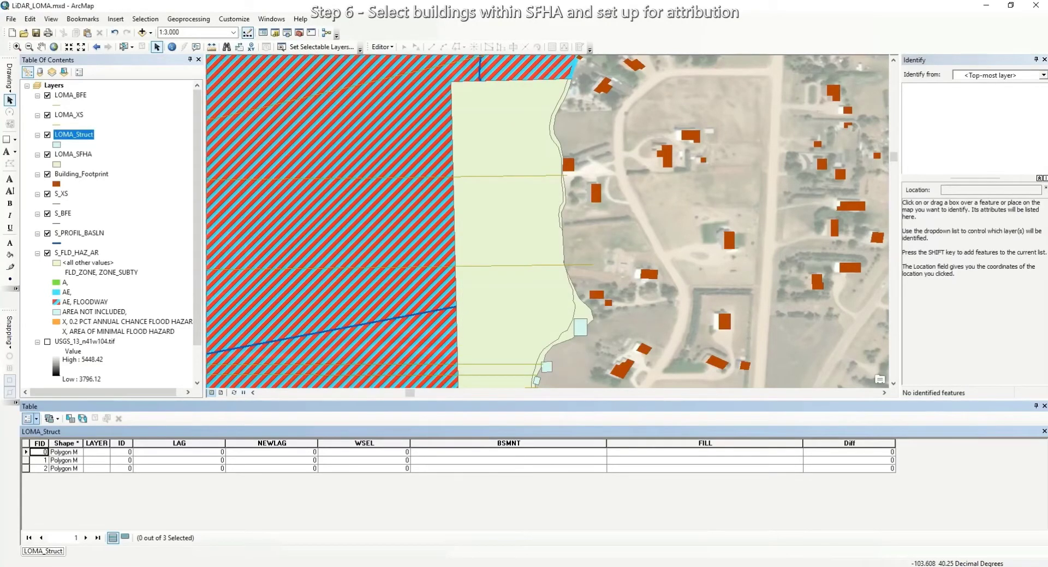
# - Add a Text field named Determ with length 50
pyautogui.click(27, 418)
pyautogui.press('Return')
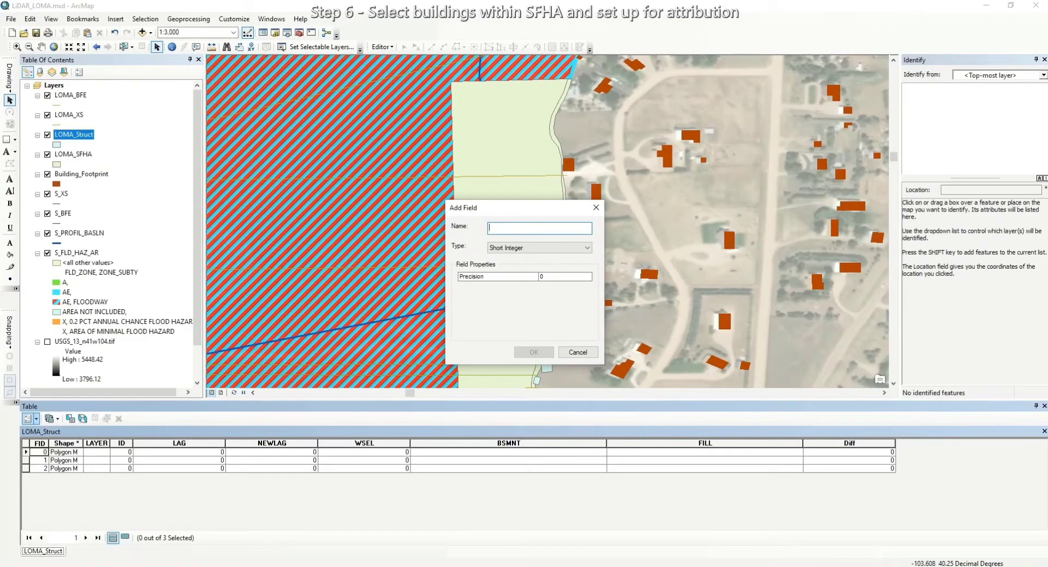
pyautogui.write('Determ')
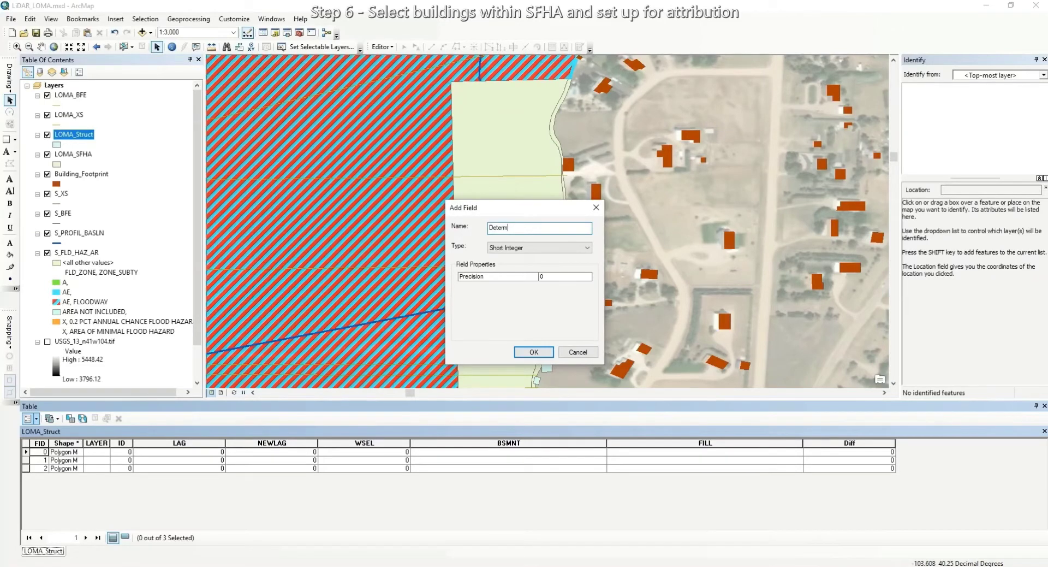
pyautogui.press('Tab')
pyautogui.hotkey('alt', 'Down')
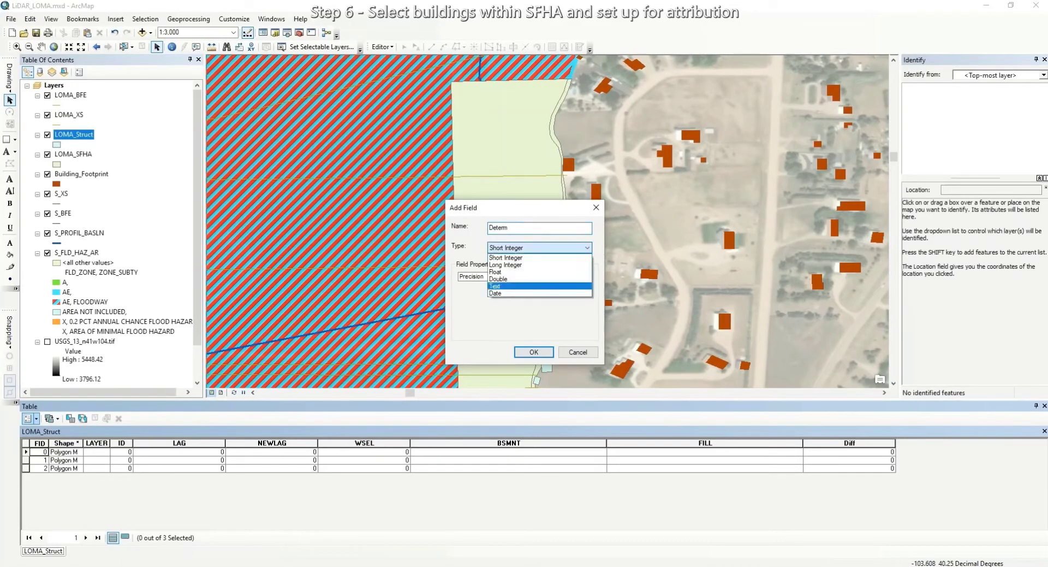
pyautogui.press('Down')
pyautogui.press('Down')
pyautogui.press('Down')
pyautogui.press('Down')
pyautogui.press('Return')
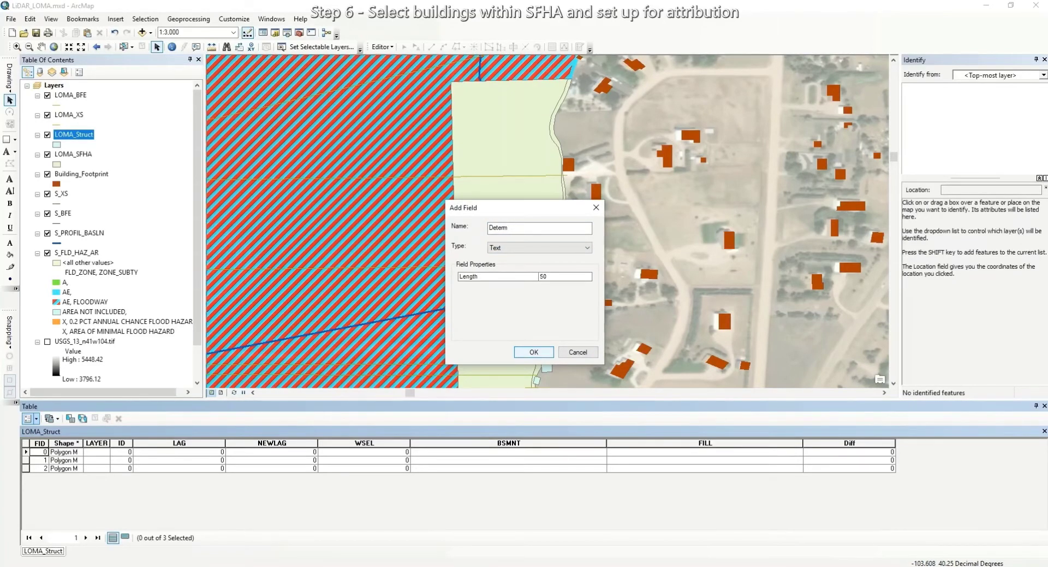
pyautogui.press('Return')
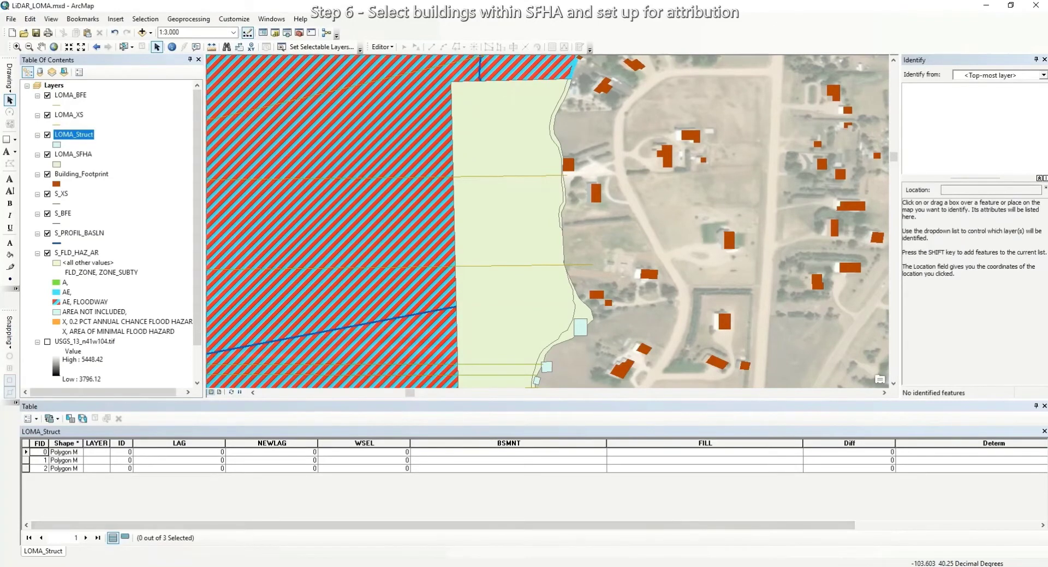
# - Calculate the ID field as [FID] +1, then close the LOMA_Struct attribute table
pyautogui.rightClick(123, 442)
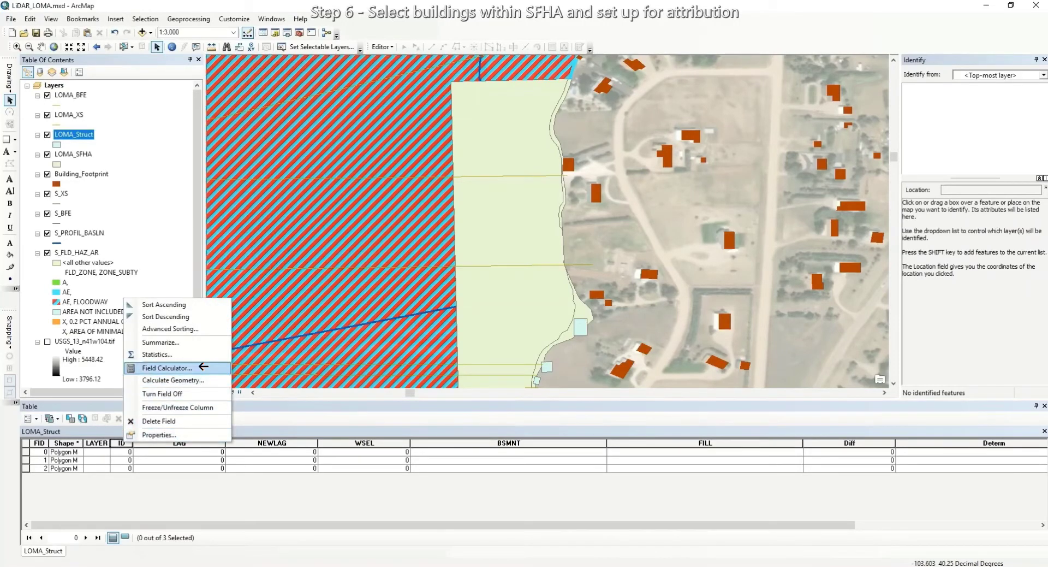
pyautogui.click(167, 368)
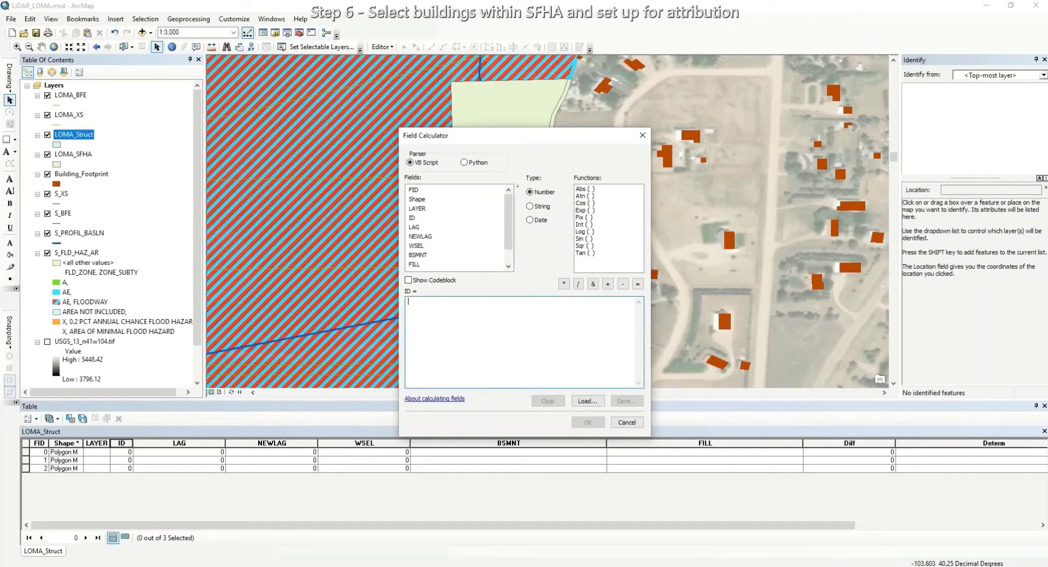
pyautogui.doubleClick(413, 189)
pyautogui.write('+1')
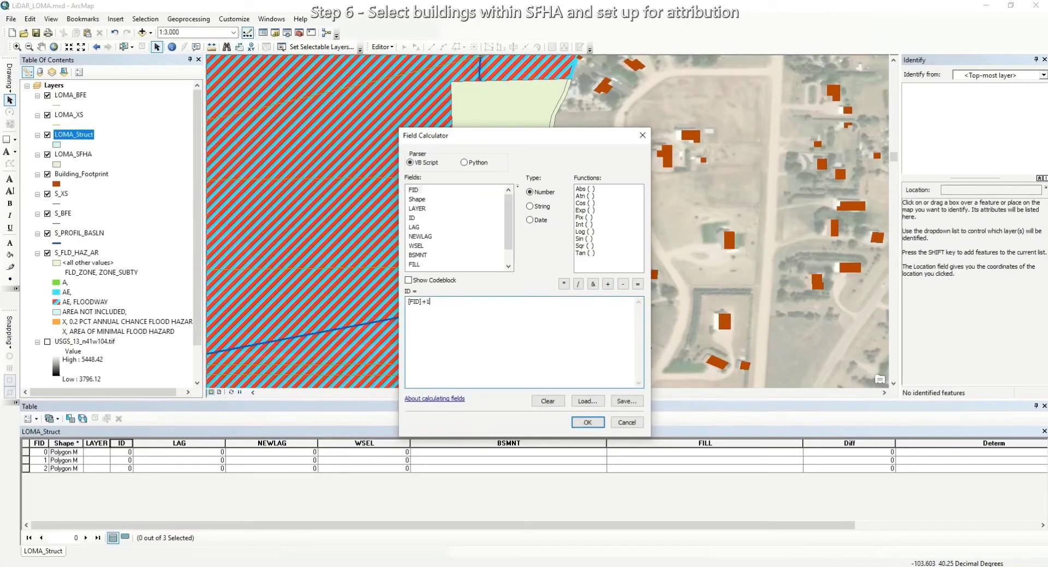
pyautogui.click(588, 422)
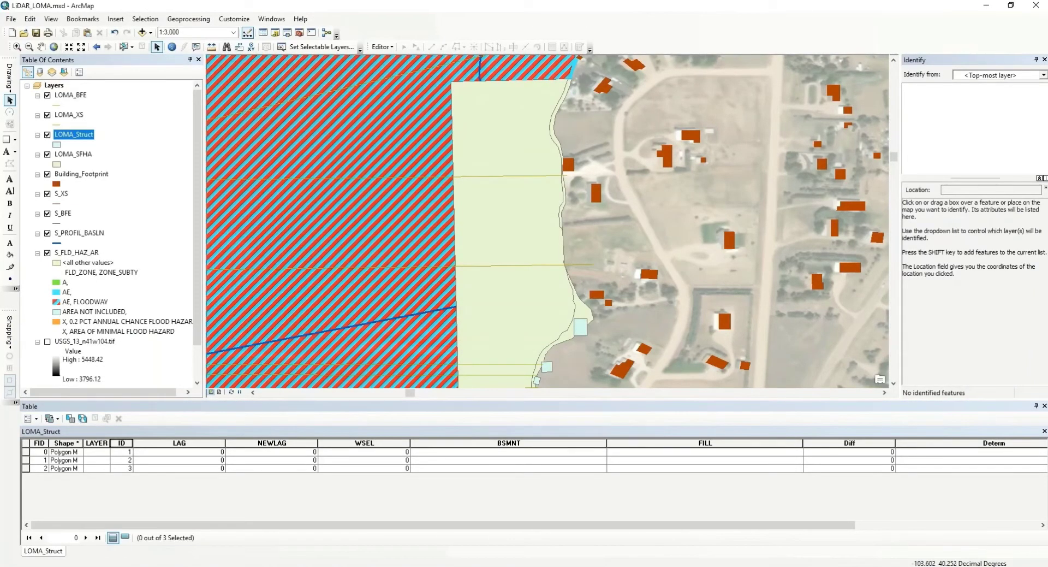
pyautogui.click(1045, 406)
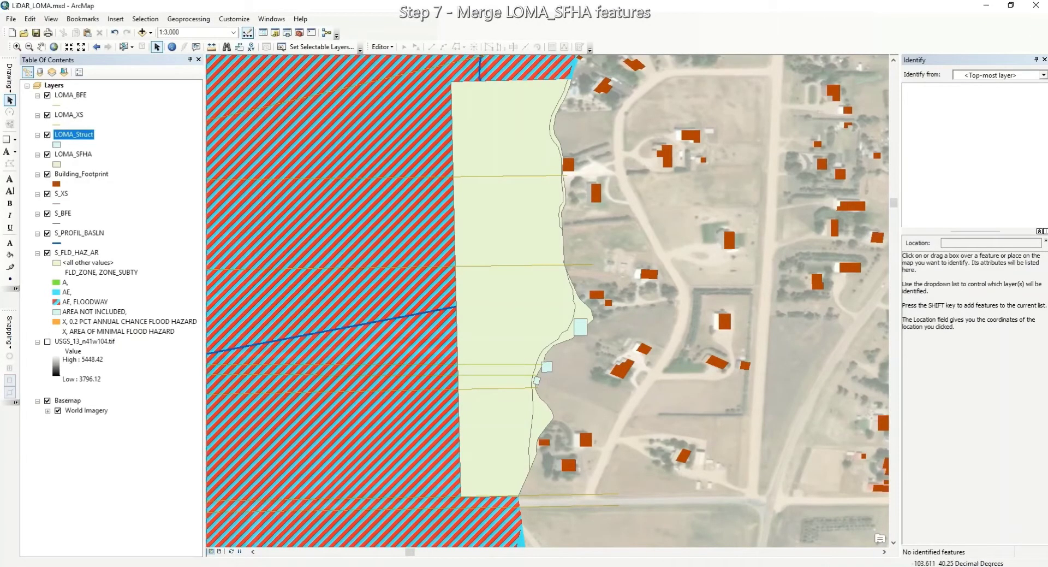
# - Start editing LOMA_SFHA and select all four of its polygons
pyautogui.rightClick(73, 154)
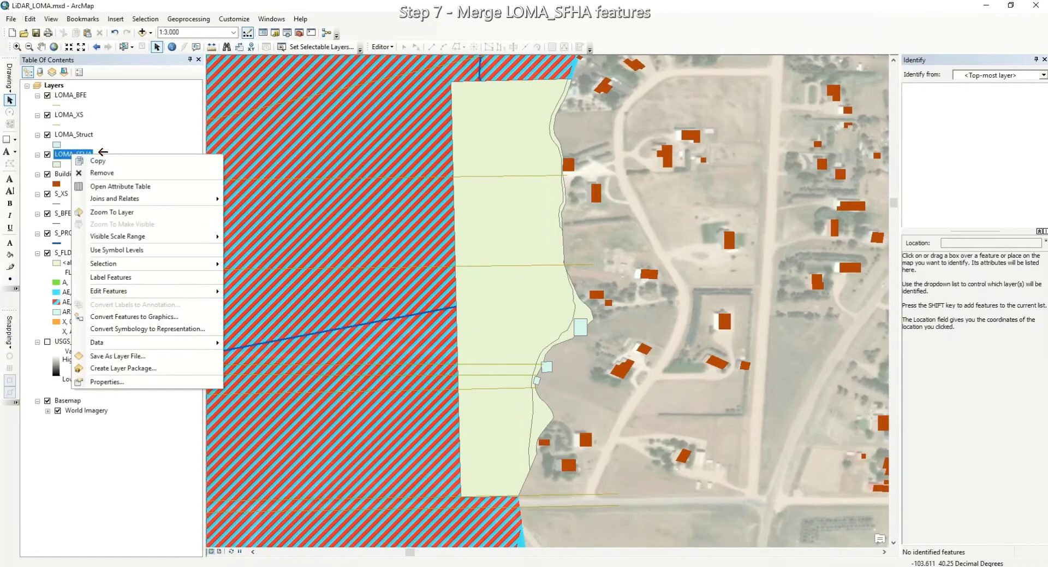
pyautogui.moveTo(109, 291)
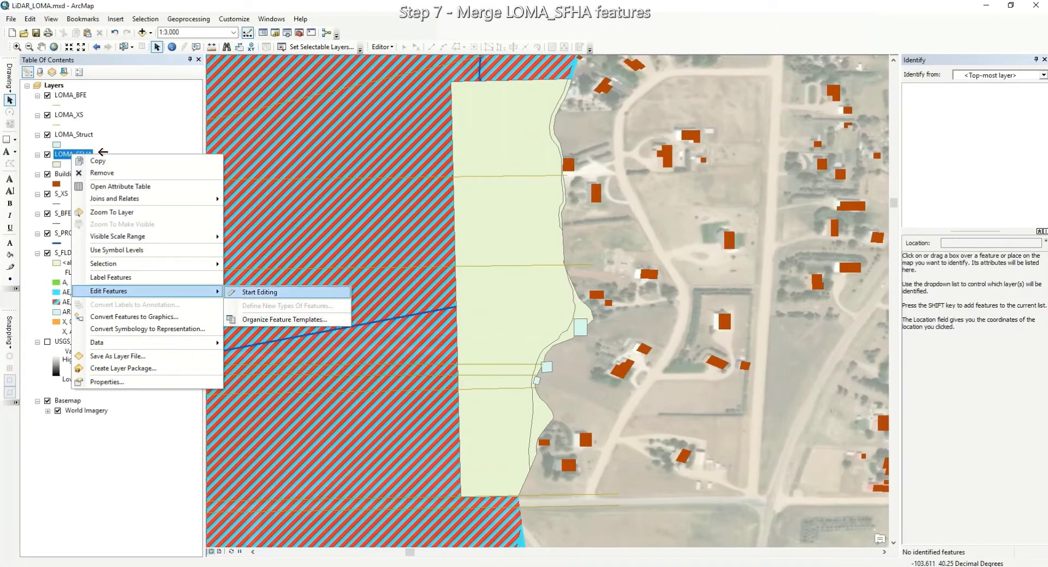
pyautogui.click(260, 292)
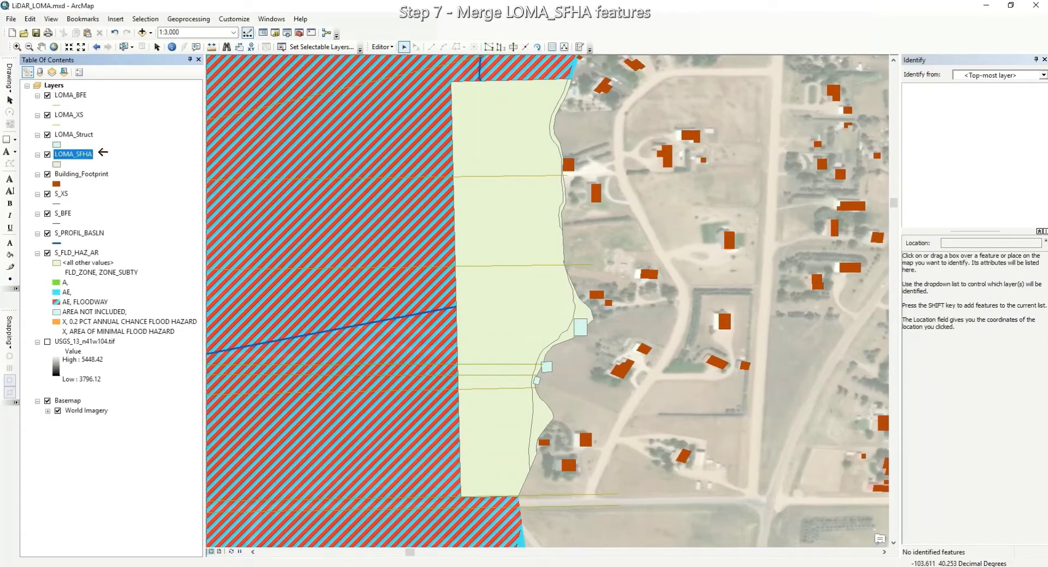
pyautogui.rightClick(99, 152)
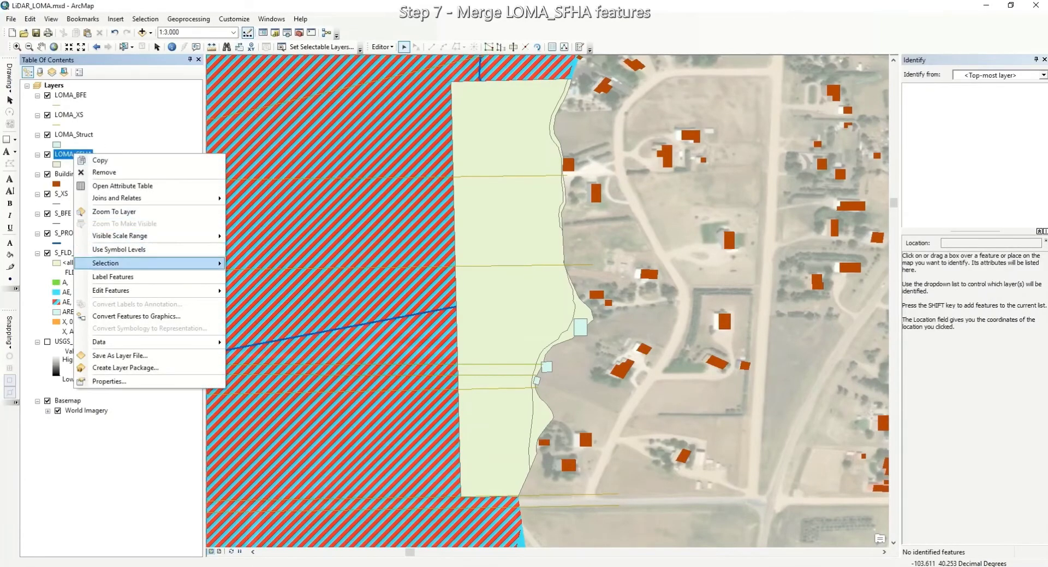
pyautogui.moveTo(106, 263)
pyautogui.click(257, 314)
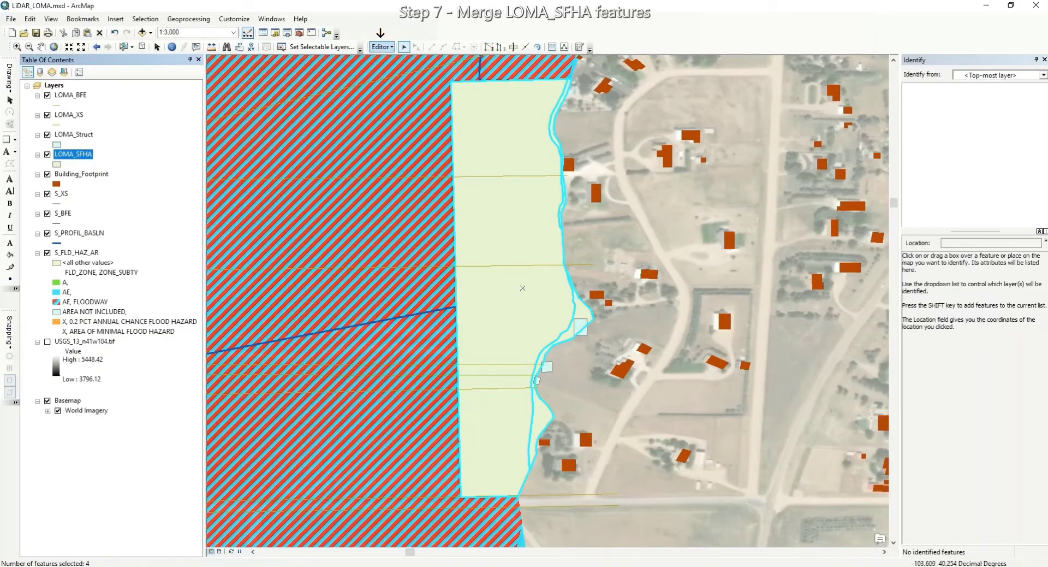
# - Merge the four selected LOMA_SFHA polygons into one feature
pyautogui.click(380, 46)
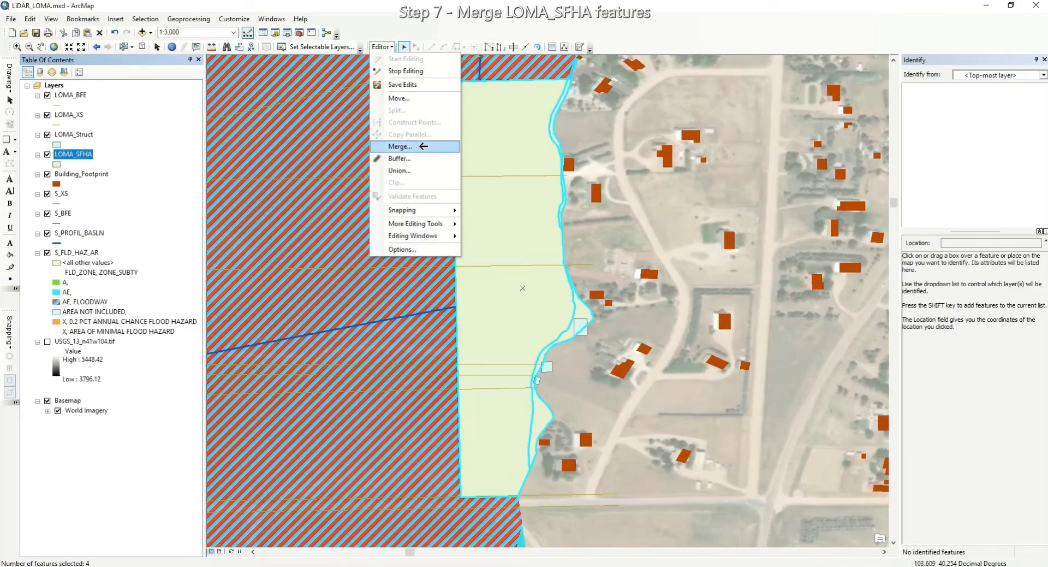
pyautogui.click(400, 146)
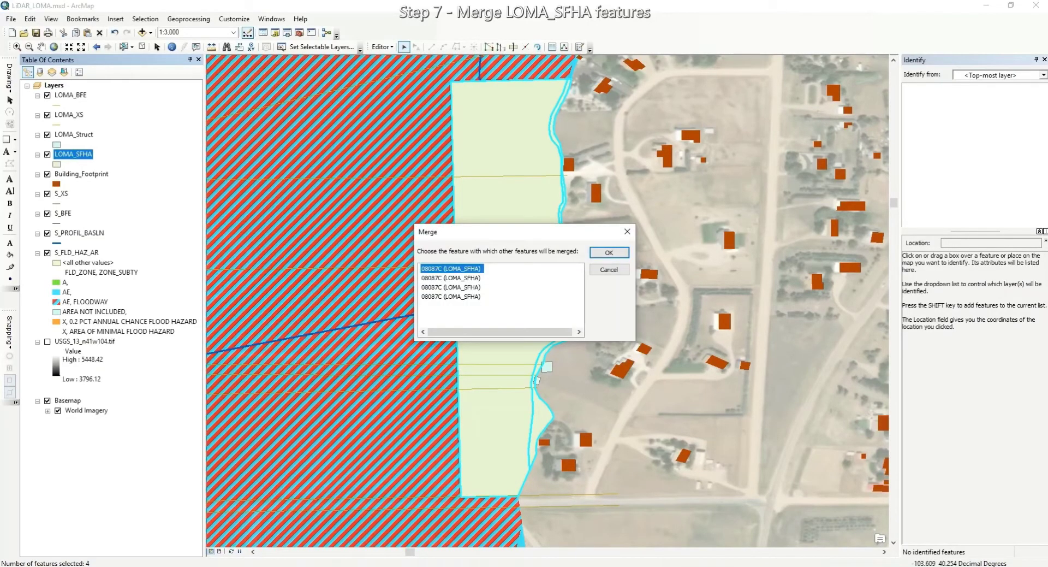
pyautogui.click(609, 253)
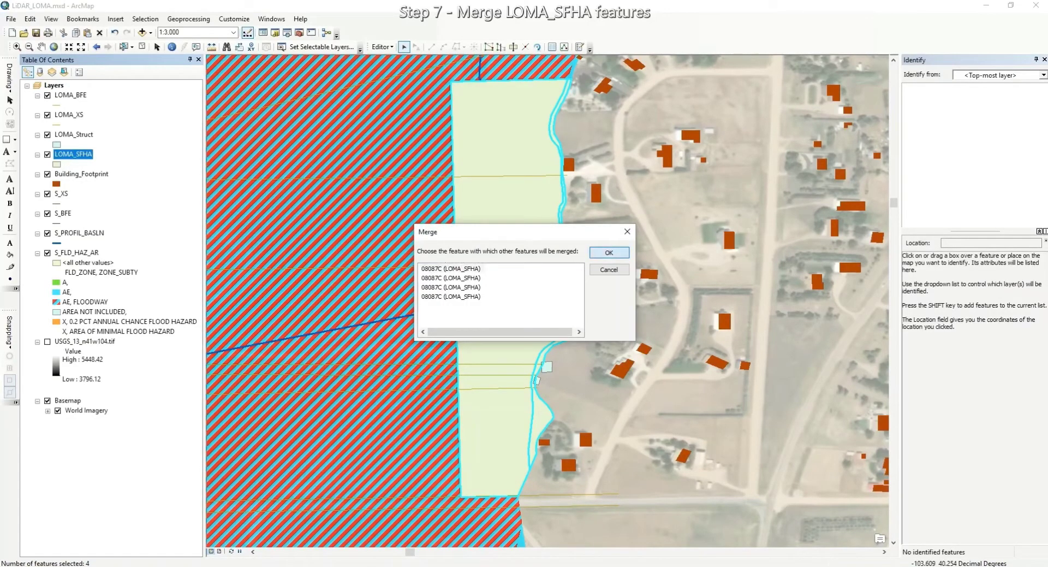
# - Save the merged LOMA_SFHA edits and stop editing
pyautogui.click(380, 46)
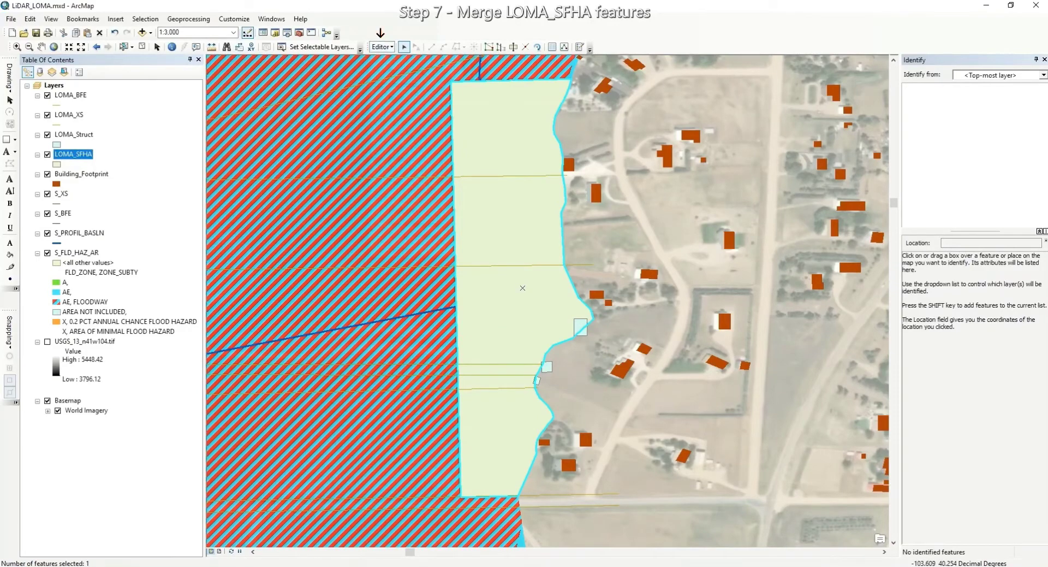
pyautogui.press('Escape')
pyautogui.click(380, 46)
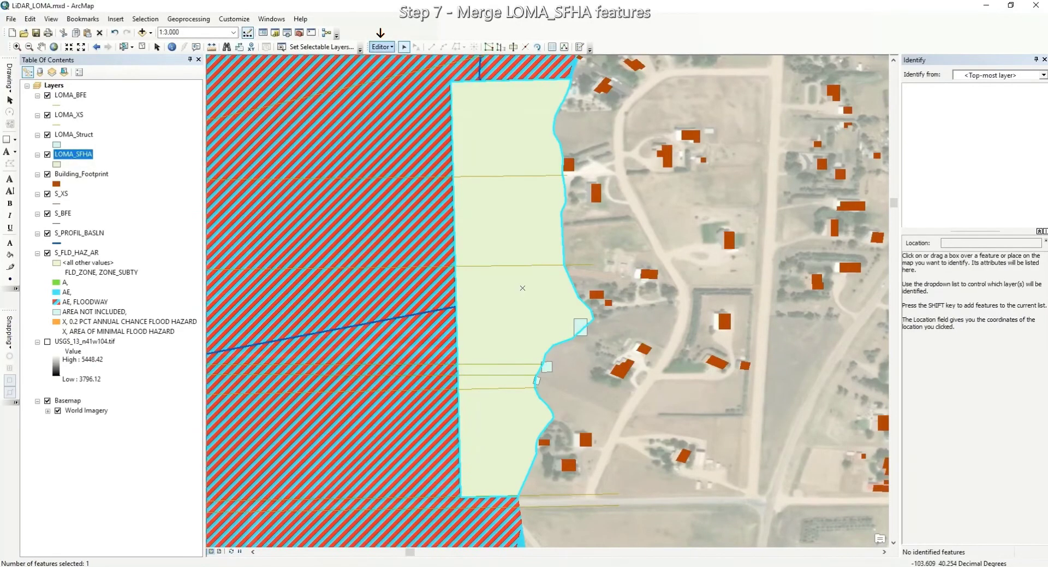
pyautogui.click(405, 71)
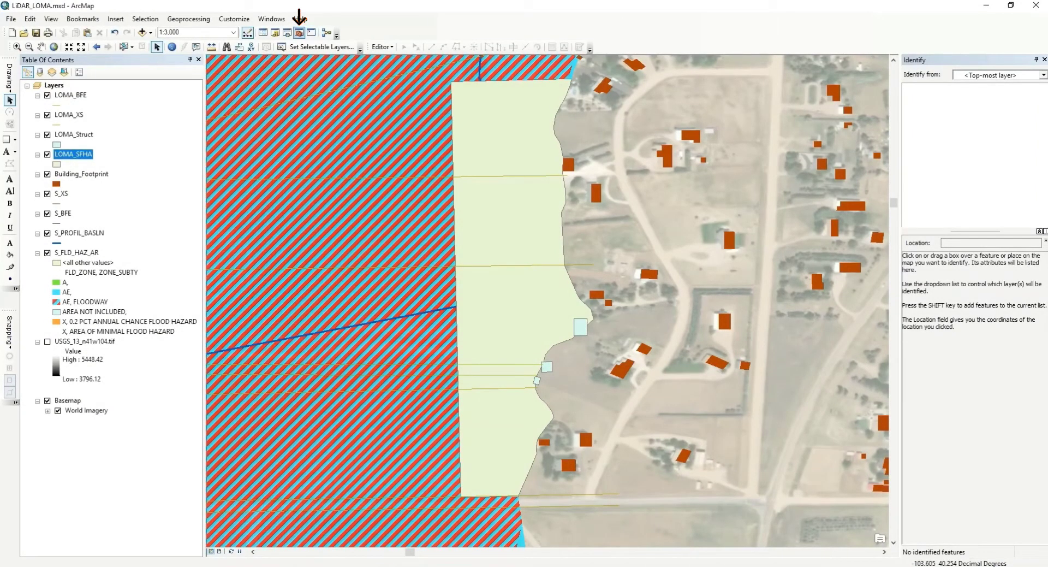
# - Open ArcToolbox to reach the 3D Analyst TIN toolset's Create TIN tool
pyautogui.click(299, 32)
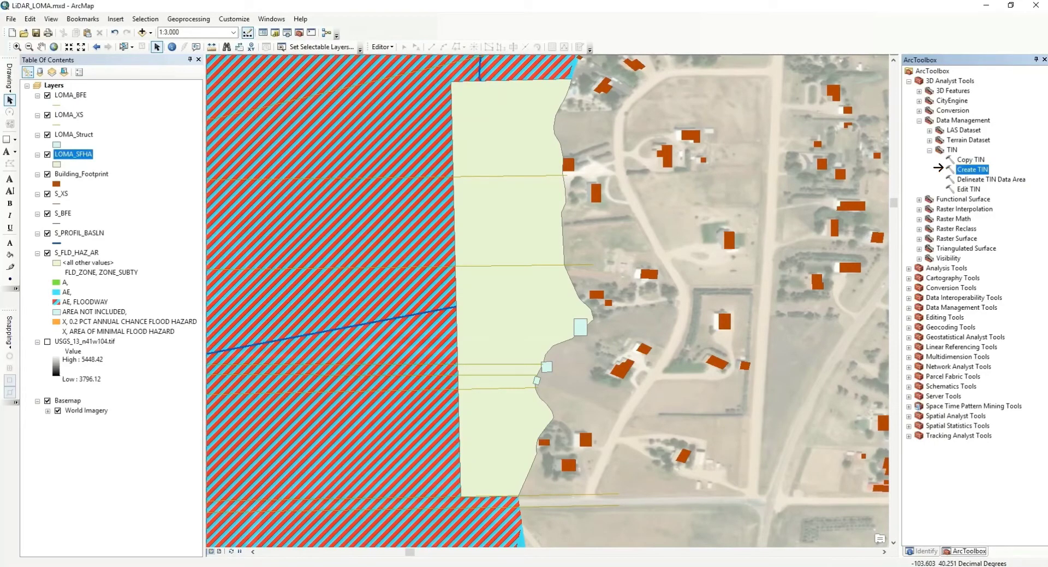
# - Open Create TIN and name the output TIN WSEL_TIN
pyautogui.press('Return')
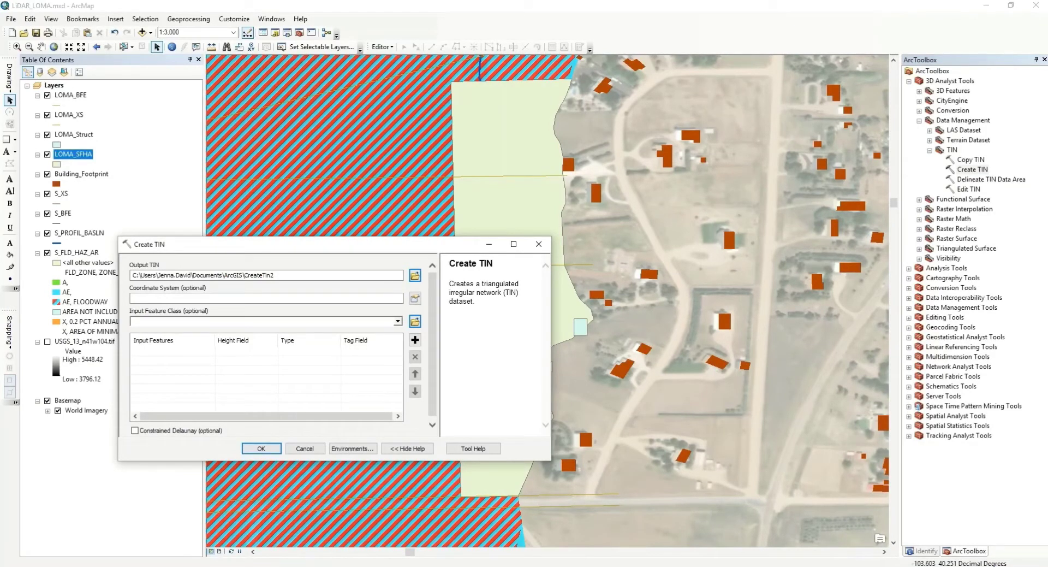
pyautogui.click(415, 275)
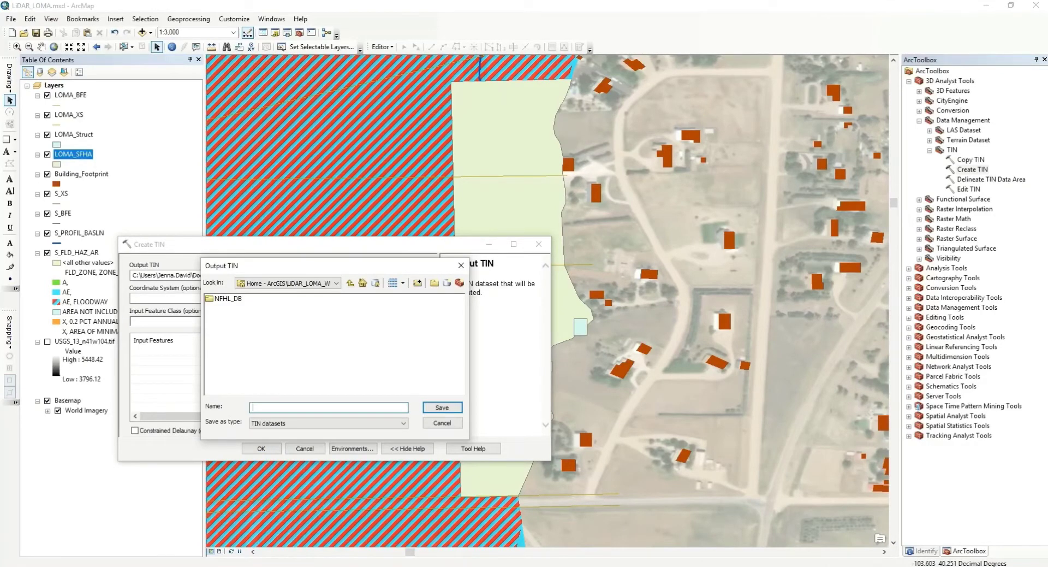
pyautogui.write('WSEL_TIN')
pyautogui.press('Return')
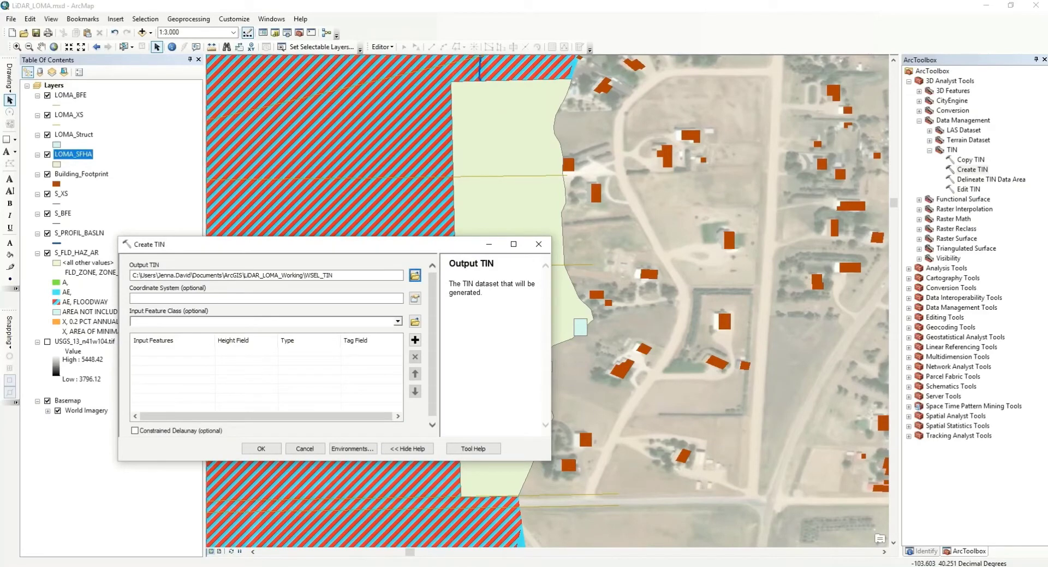
# - Set the TIN coordinate system to NAD 1983 (2011) StatePlane Colorado North FIPS 0501 (US Feet)
pyautogui.click(415, 298)
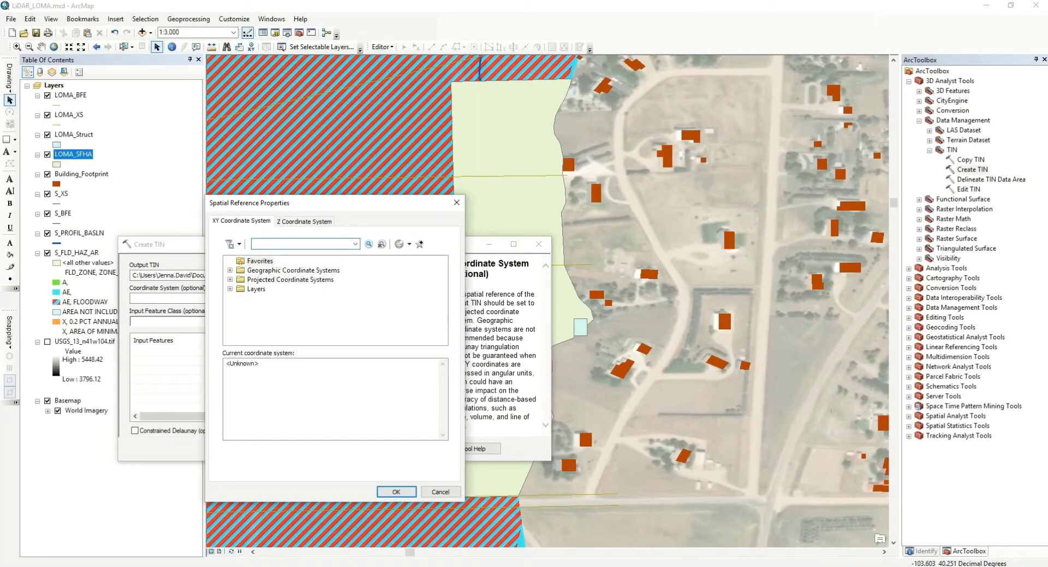
pyautogui.click(230, 279)
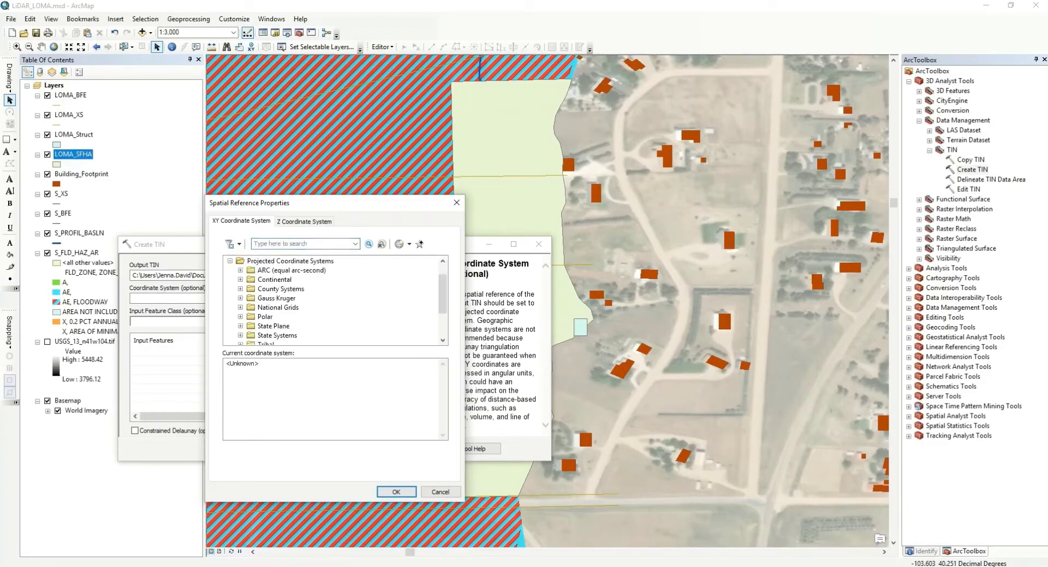
pyautogui.click(240, 325)
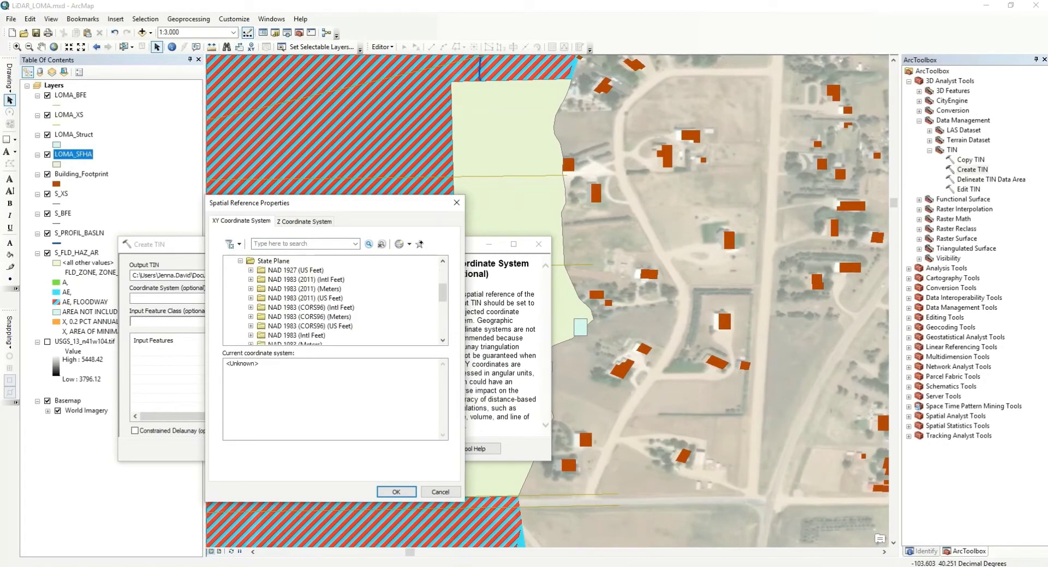
pyautogui.doubleClick(297, 297)
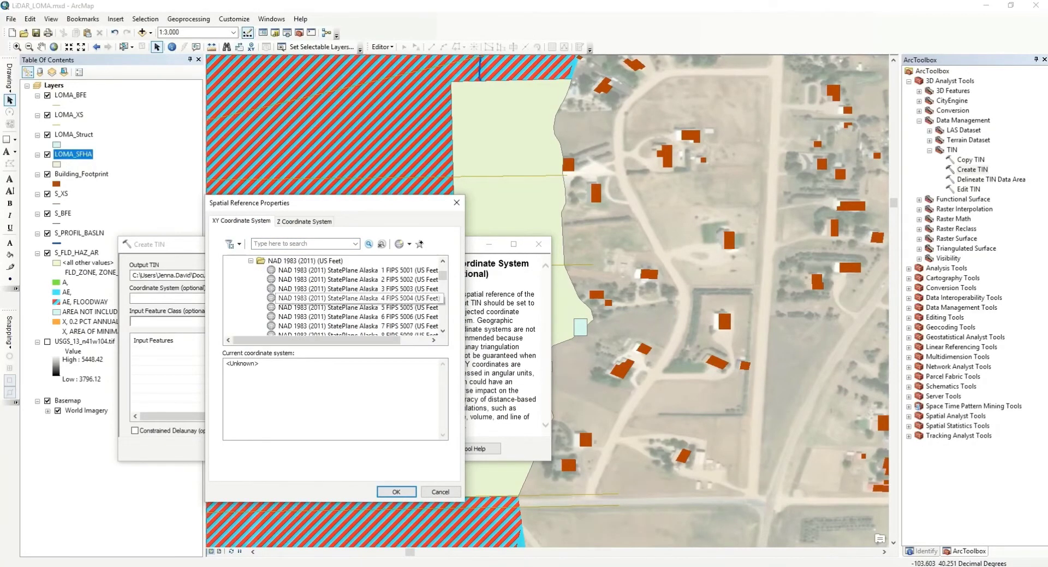
pyautogui.scroll(-3, 297, 298)
pyautogui.scroll(-1, 328, 298)
pyautogui.click(327, 317)
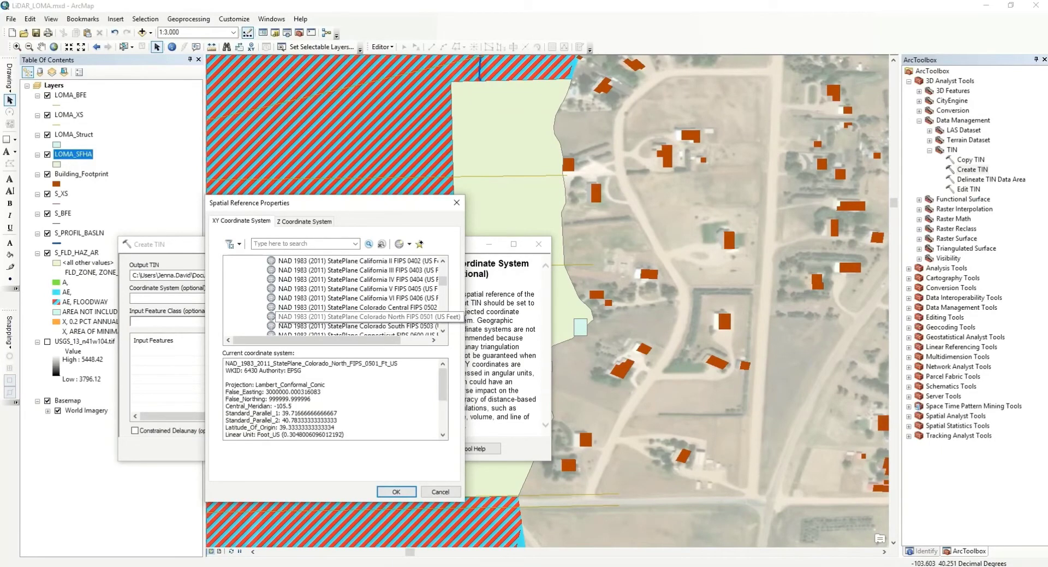
pyautogui.click(397, 491)
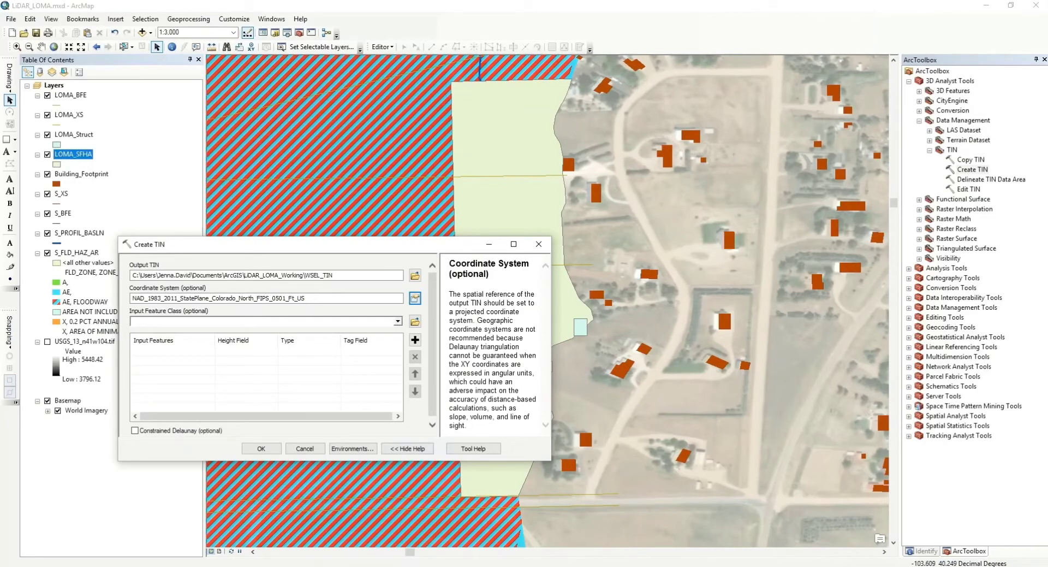
# - Add LOMA_BFE and LOMA_XS as TIN inputs, using WSEL_REG as LOMA_XS's height field
pyautogui.click(398, 321)
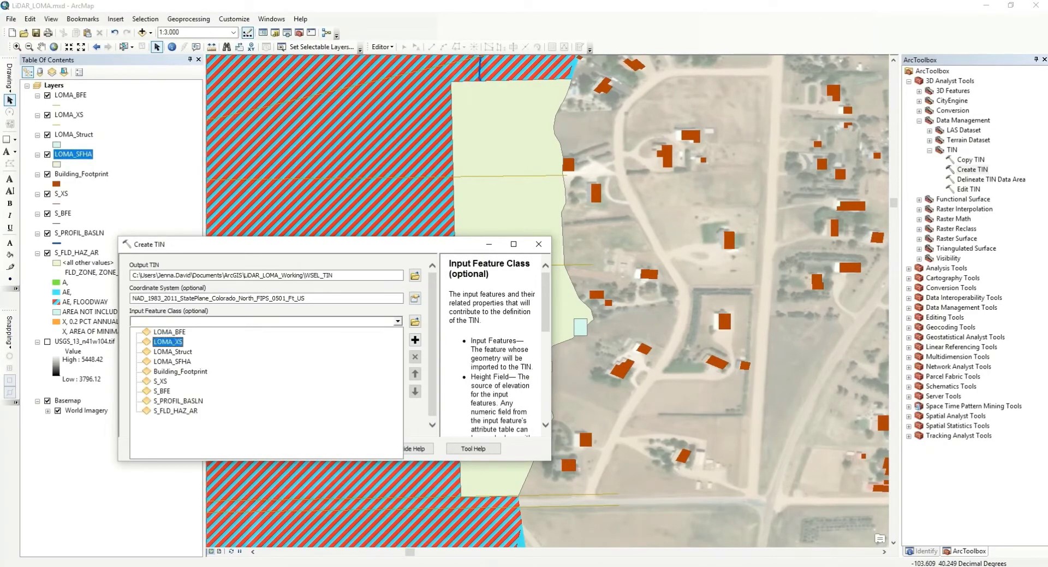
pyautogui.press('Return')
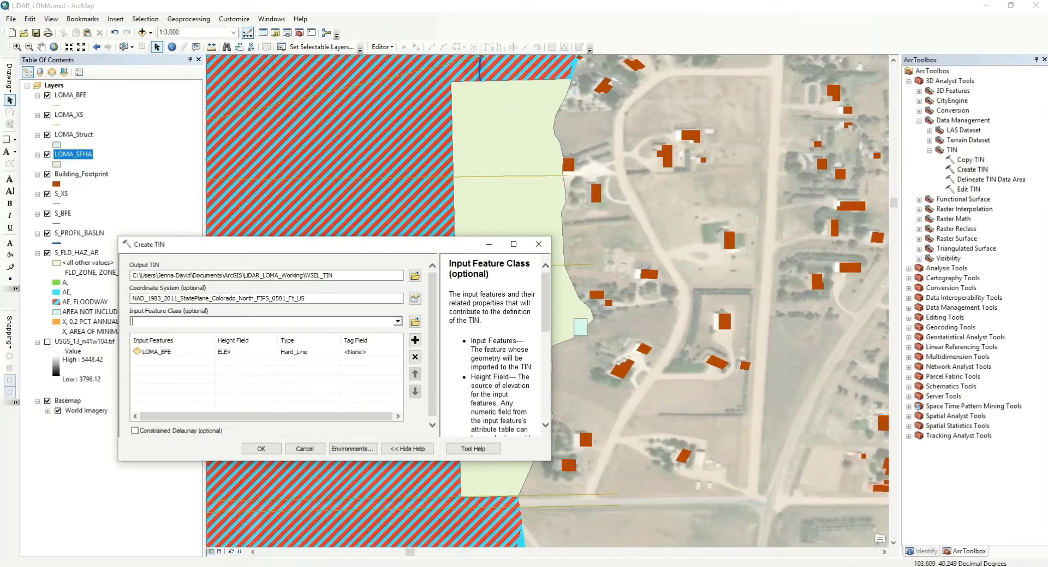
pyautogui.hotkey('alt', 'Down')
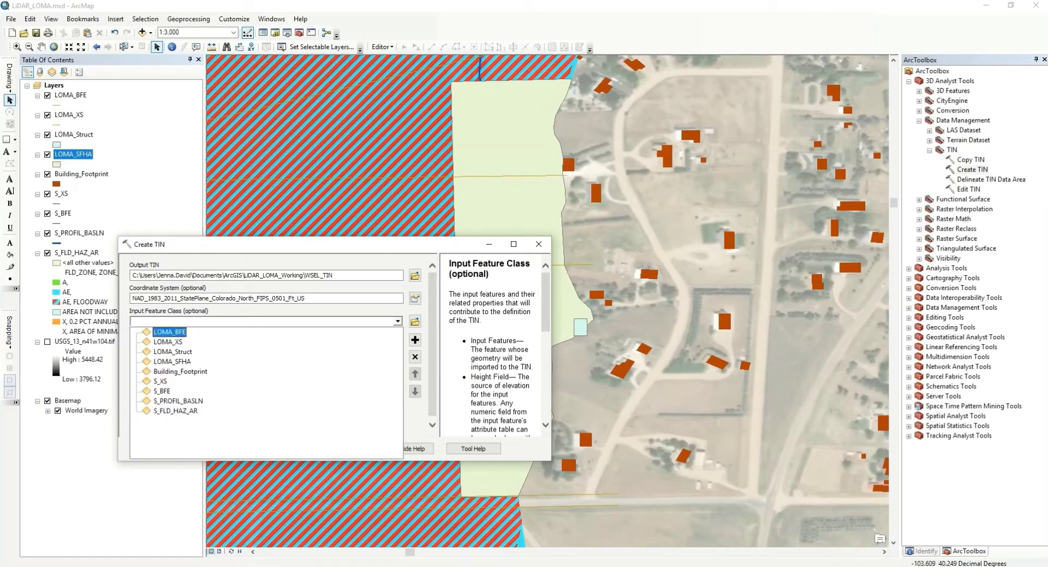
pyautogui.press('Down')
pyautogui.press('Return')
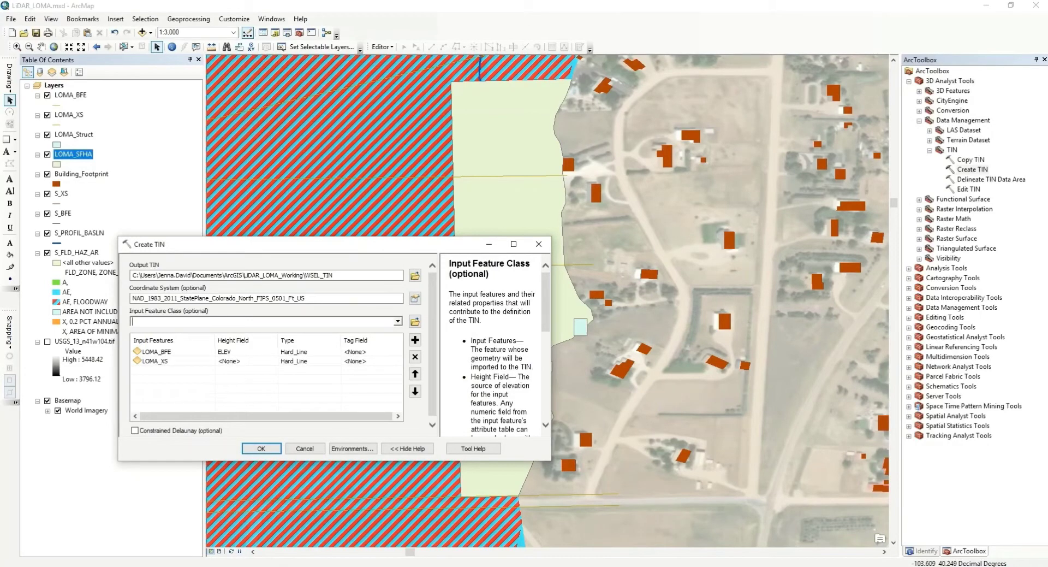
pyautogui.click(245, 361)
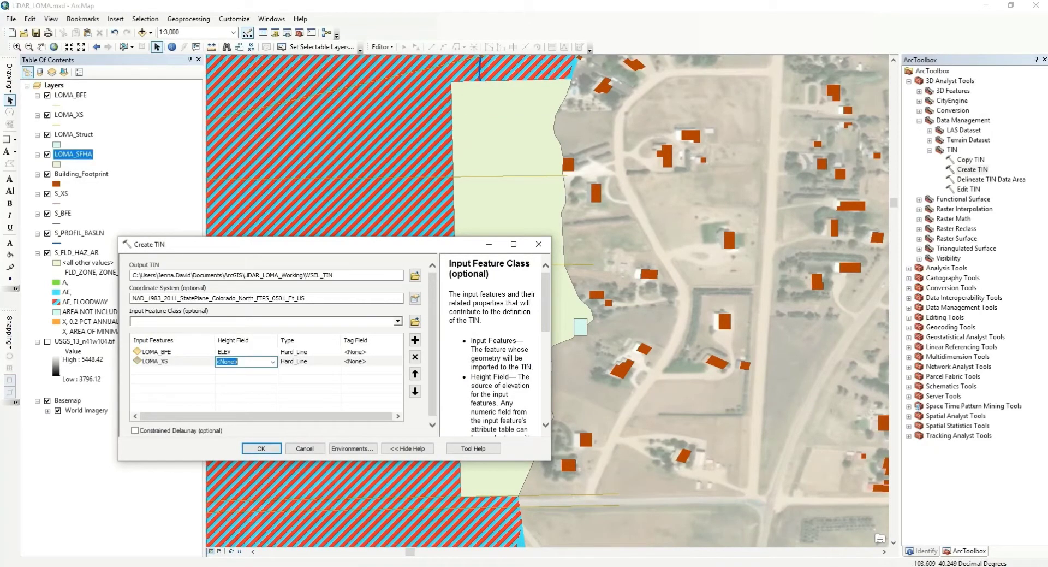
pyautogui.hotkey('alt', 'Down')
pyautogui.press('Down')
pyautogui.press('Down')
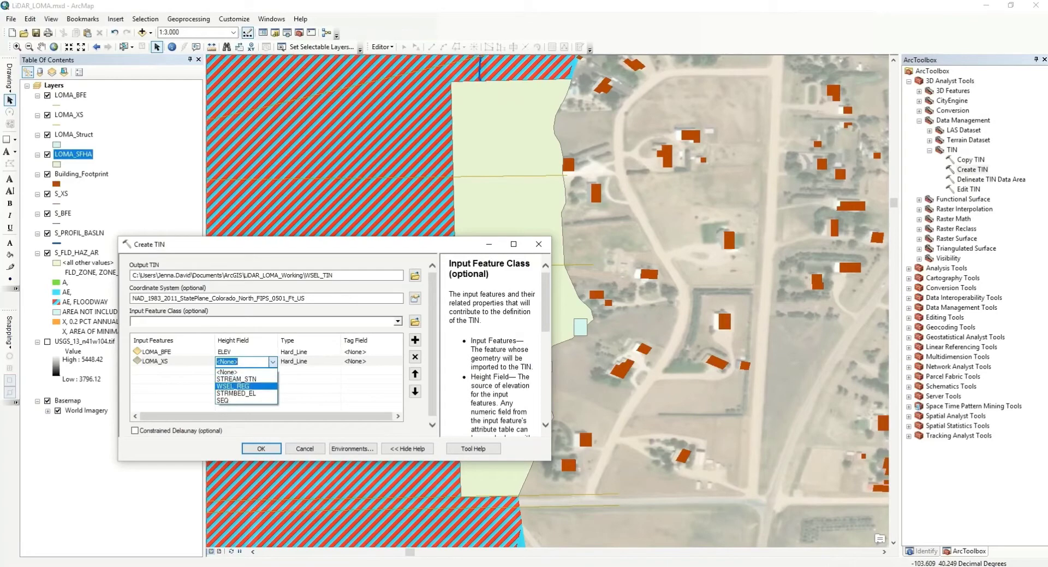
pyautogui.press('Return')
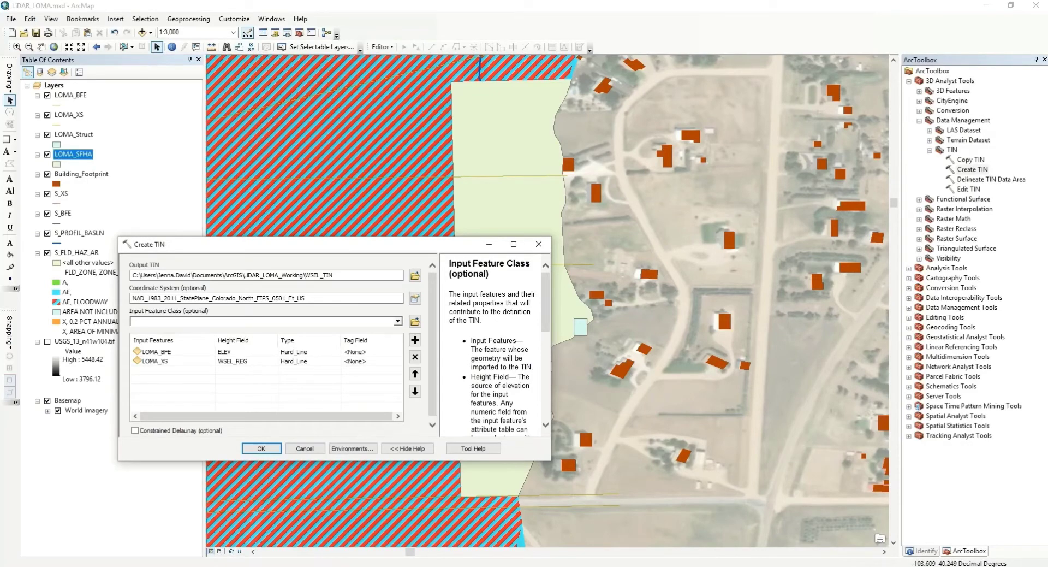
# - Add LOMA_SFHA as a Hard_Clip input, run Create TIN, and close the report
pyautogui.hotkey('alt', 'Down')
pyautogui.press('Down')
pyautogui.press('Down')
pyautogui.press('Down')
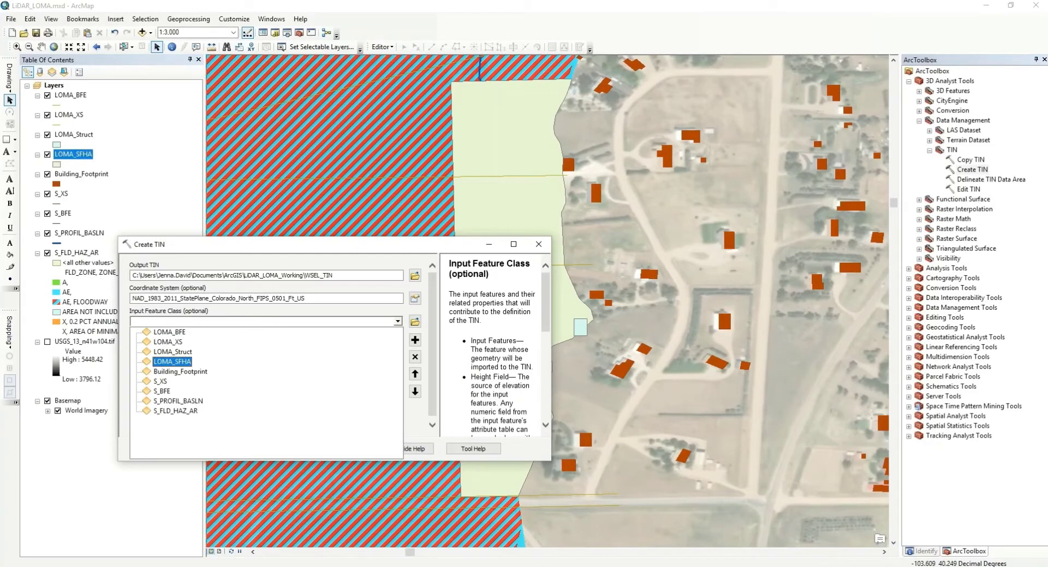
pyautogui.press('Return')
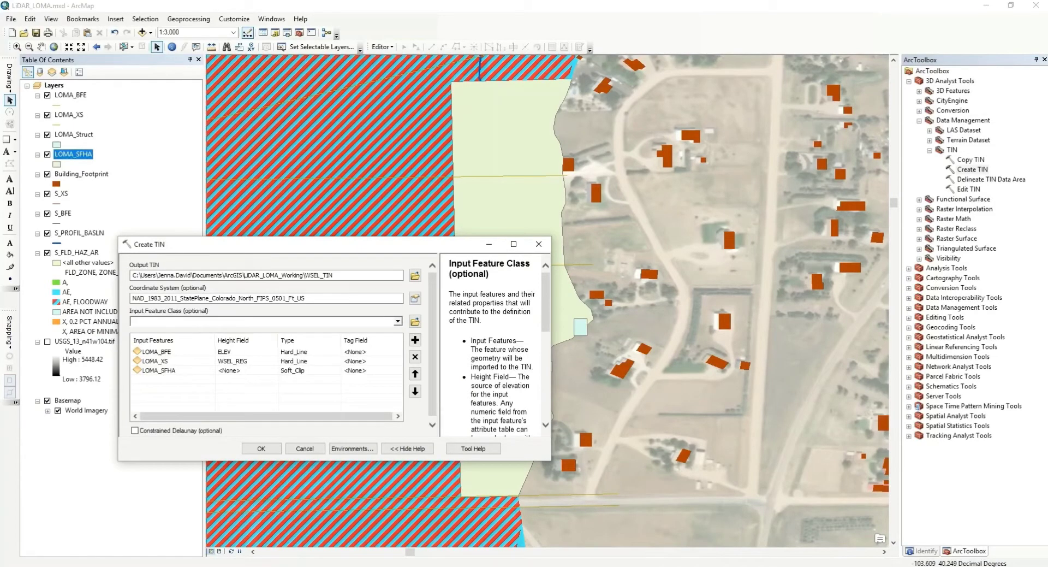
pyautogui.click(246, 370)
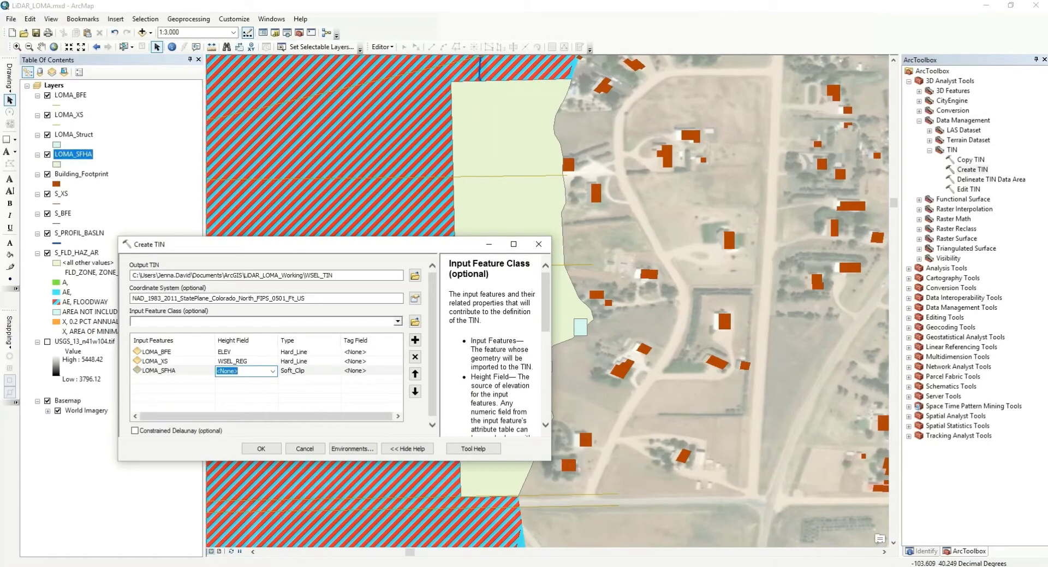
pyautogui.click(308, 371)
pyautogui.click(336, 370)
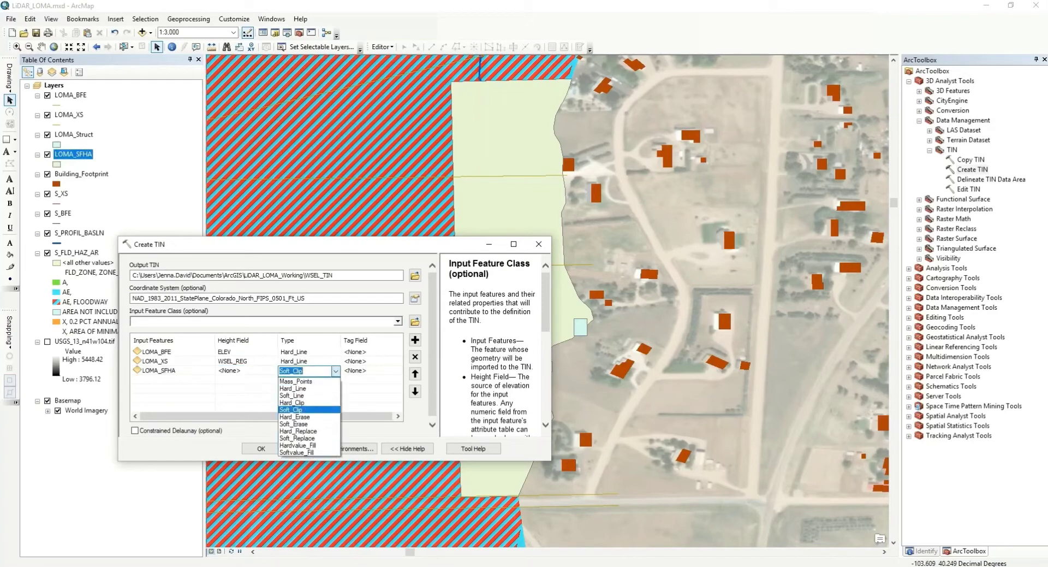
pyautogui.click(304, 398)
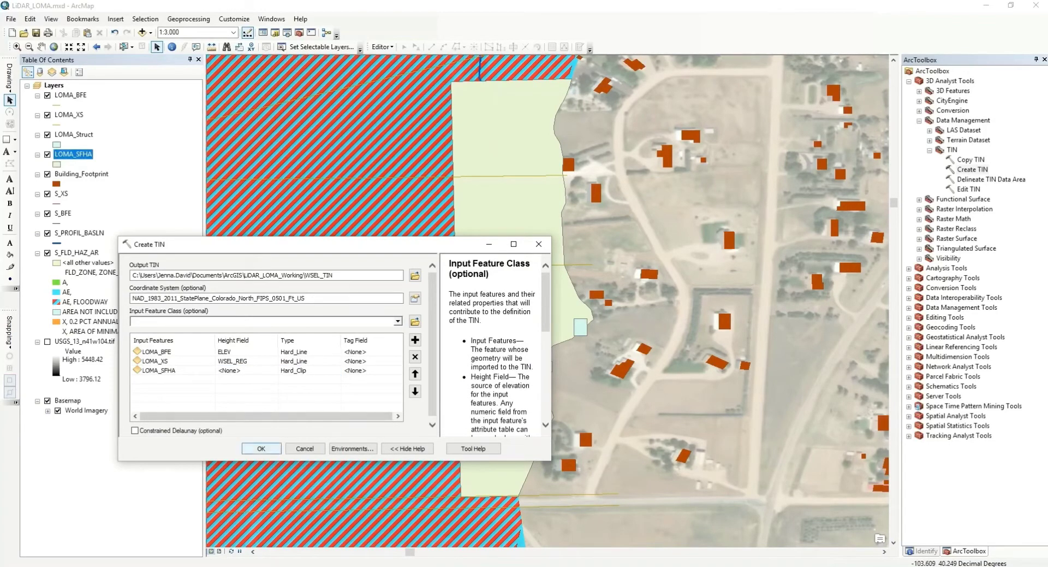
pyautogui.click(261, 448)
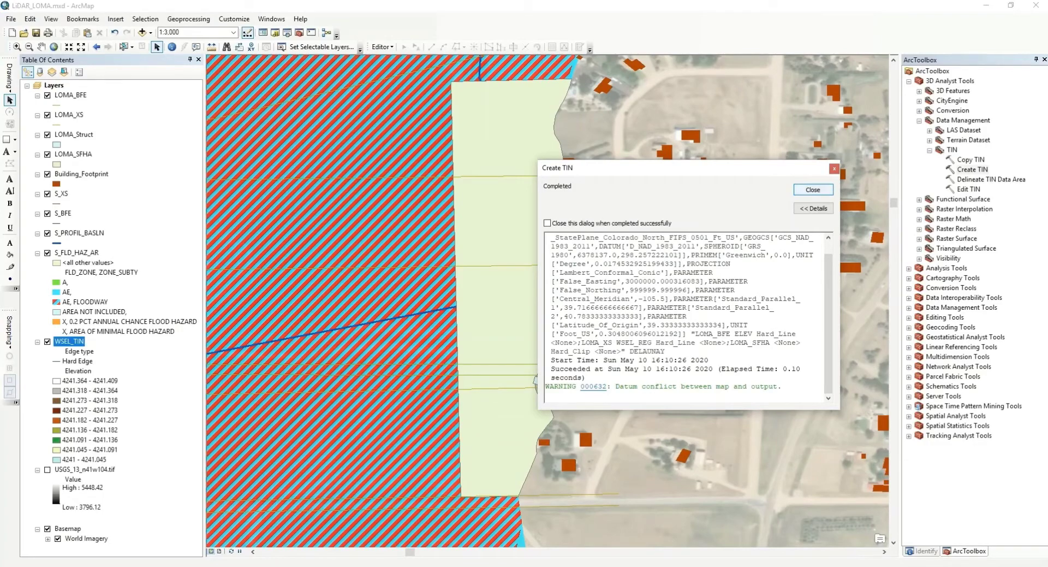
pyautogui.click(813, 190)
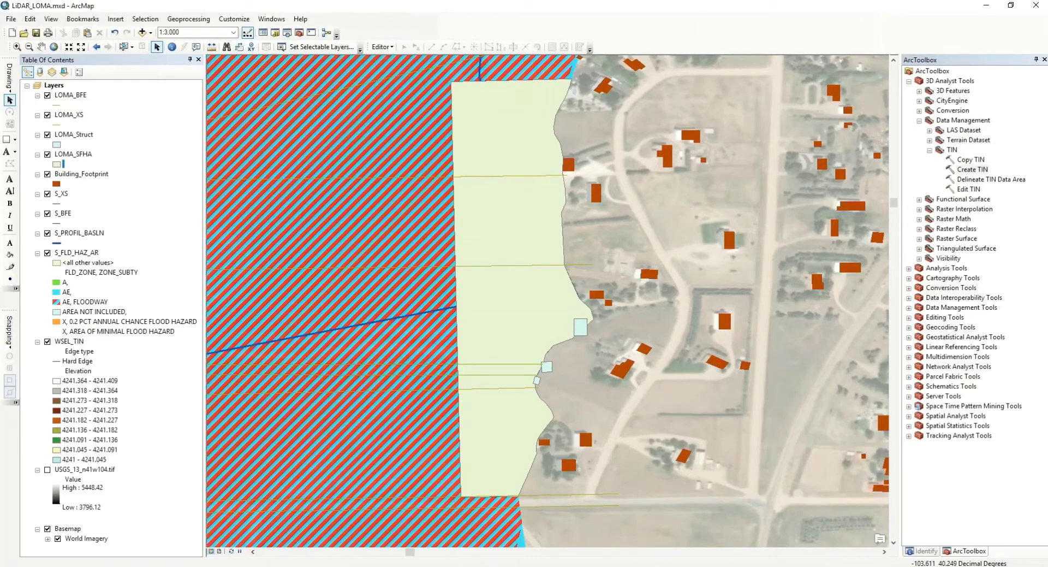
# - Turn off S_FLD_HAZ_AR, S_PROFIL_BASLN, S_BFE, Building_Footprint, LOMA_SFHA, LOMA_XS and LOMA_BFE
pyautogui.click(48, 253)
pyautogui.click(47, 234)
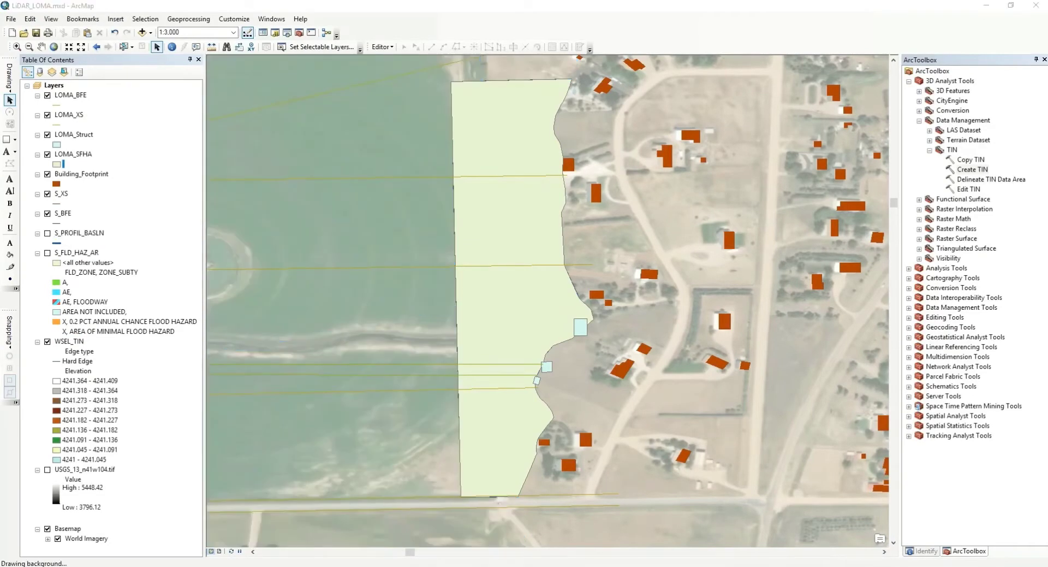
pyautogui.click(48, 213)
pyautogui.click(48, 174)
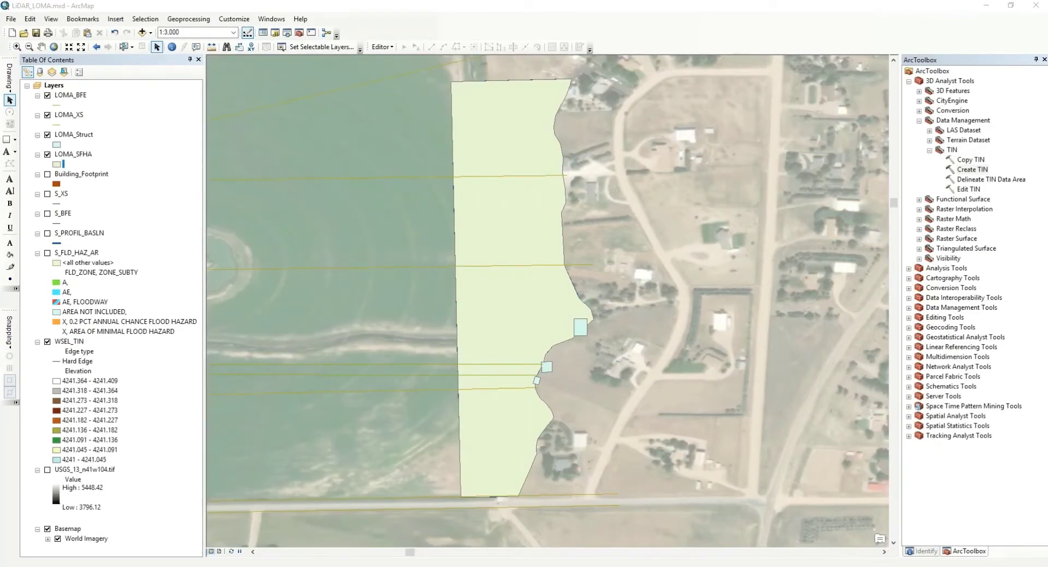
pyautogui.click(48, 154)
pyautogui.click(48, 116)
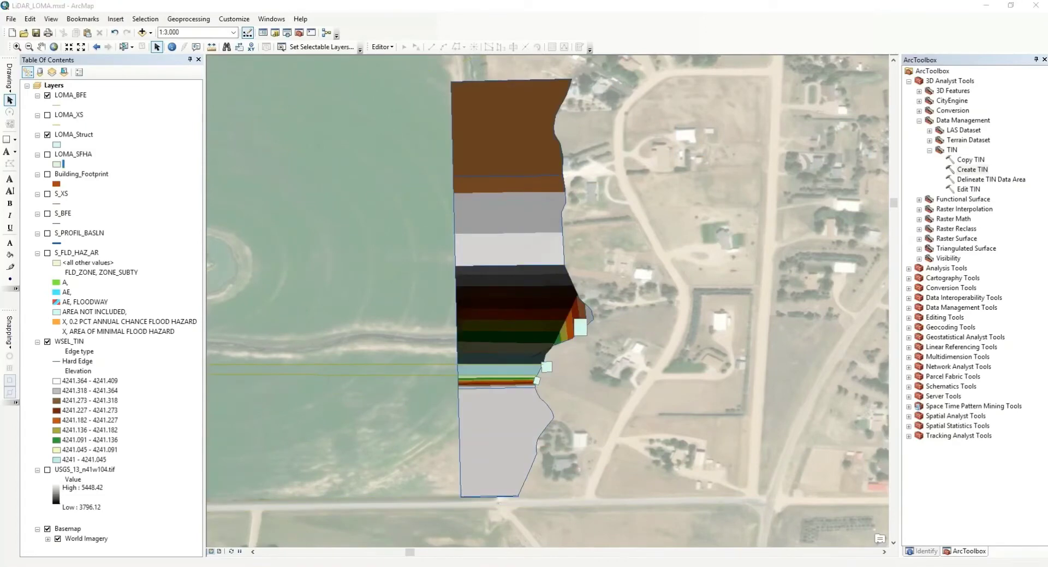
pyautogui.click(48, 96)
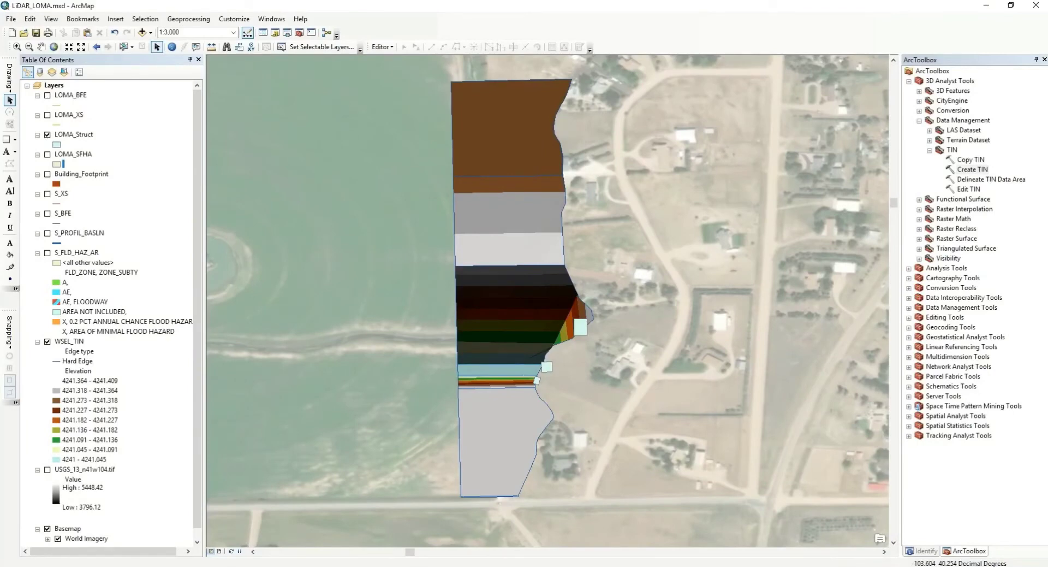
pyautogui.click(950, 81)
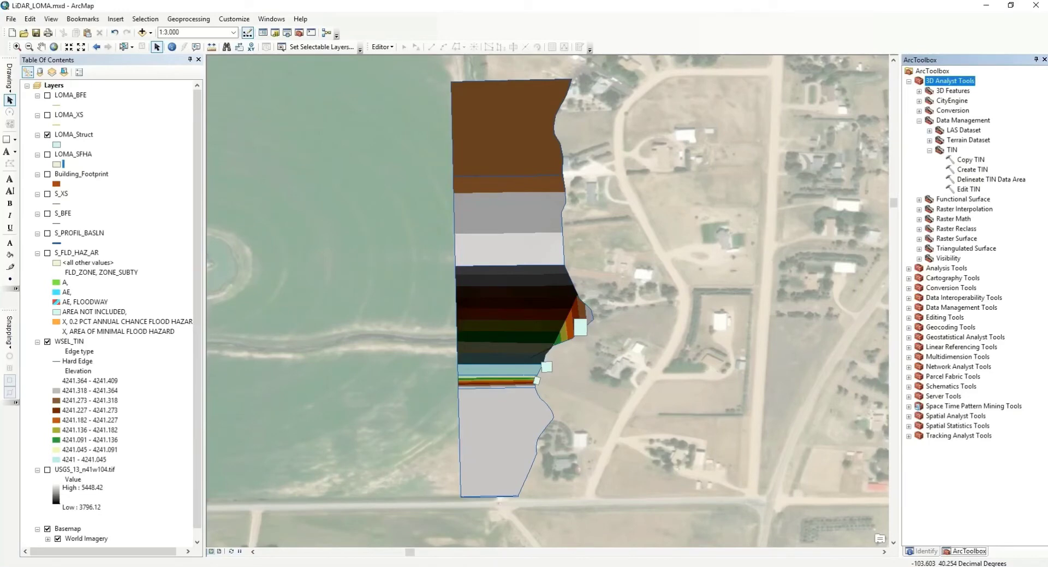
# - Launch 3D Analyst's Functional Surface > Add Surface Information with LOMA_Struct as input features
pyautogui.click(963, 199)
pyautogui.press('Right')
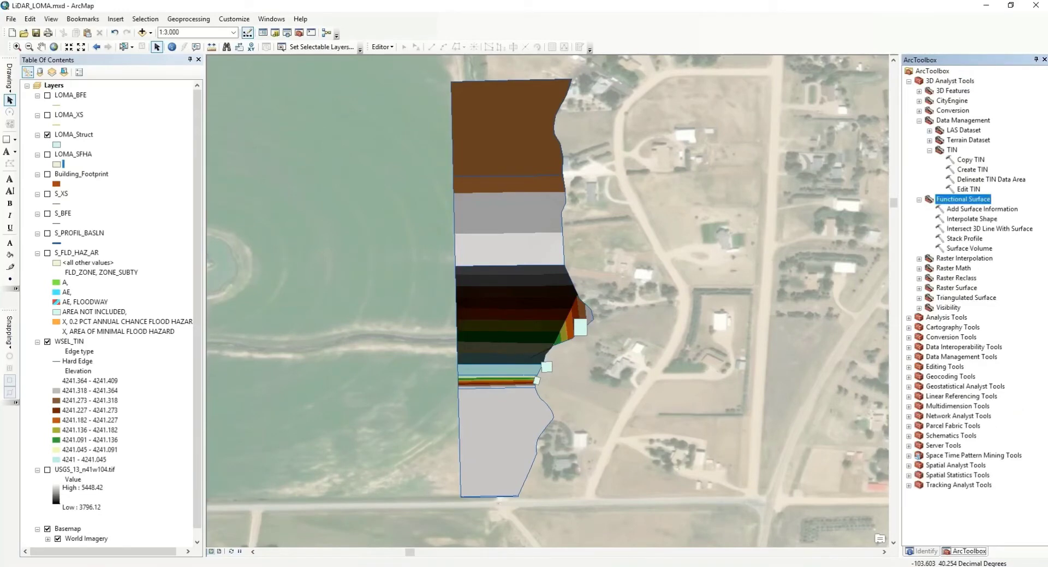
pyautogui.press('Down')
pyautogui.press('Return')
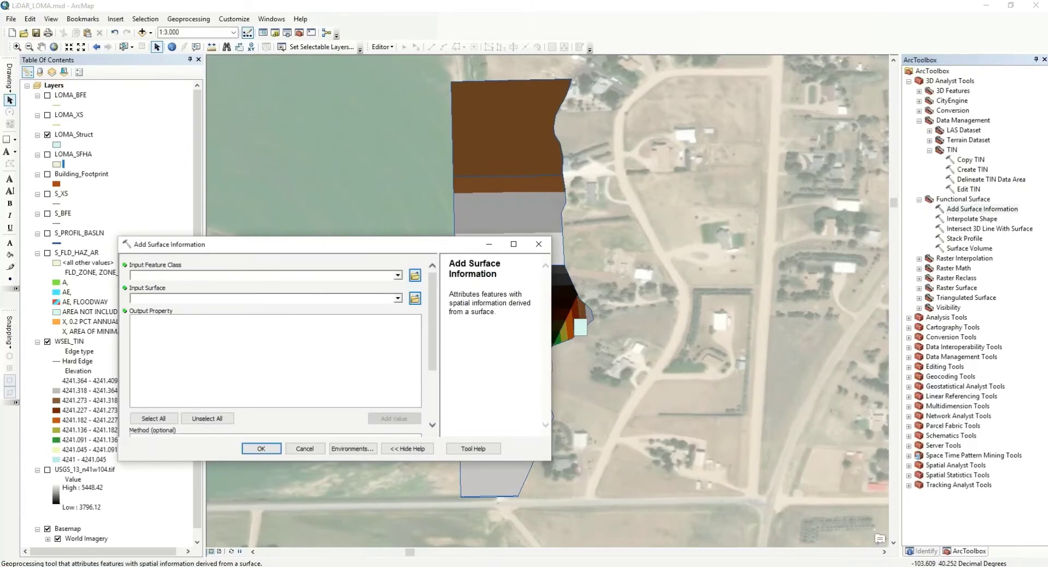
pyautogui.hotkey('alt', 'Down')
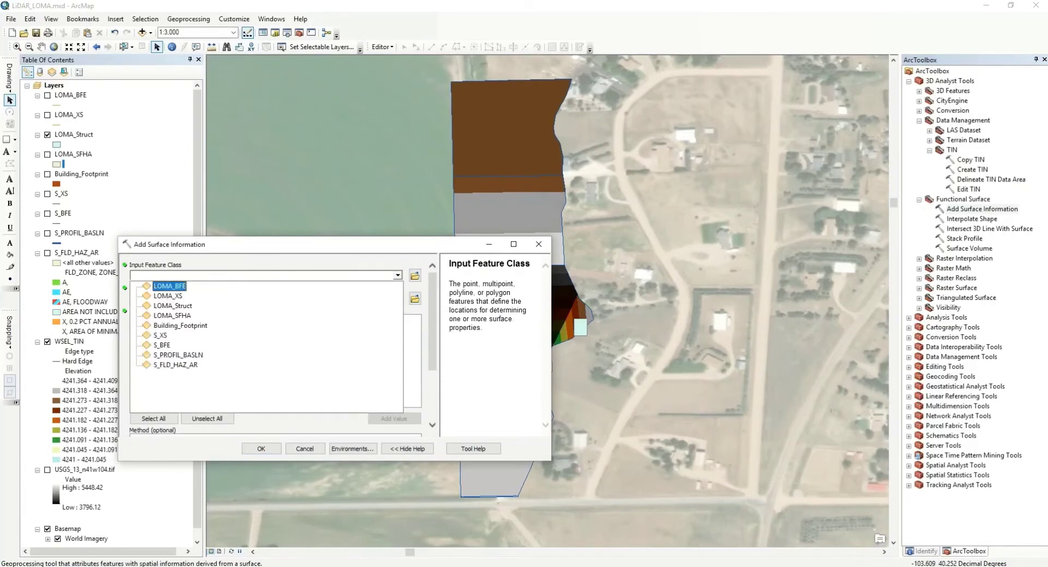
pyautogui.press('Down')
pyautogui.press('Down')
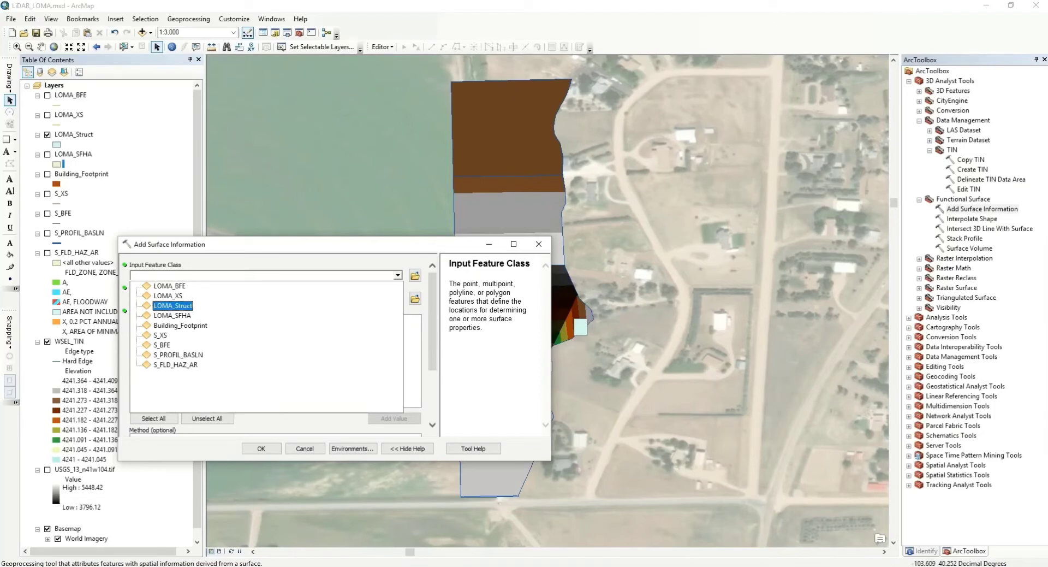
pyautogui.press('Return')
# - Use WSEL_TIN as the surface and run the tool to output Z_MAX
pyautogui.press('Tab')
pyautogui.hotkey('alt', 'Down')
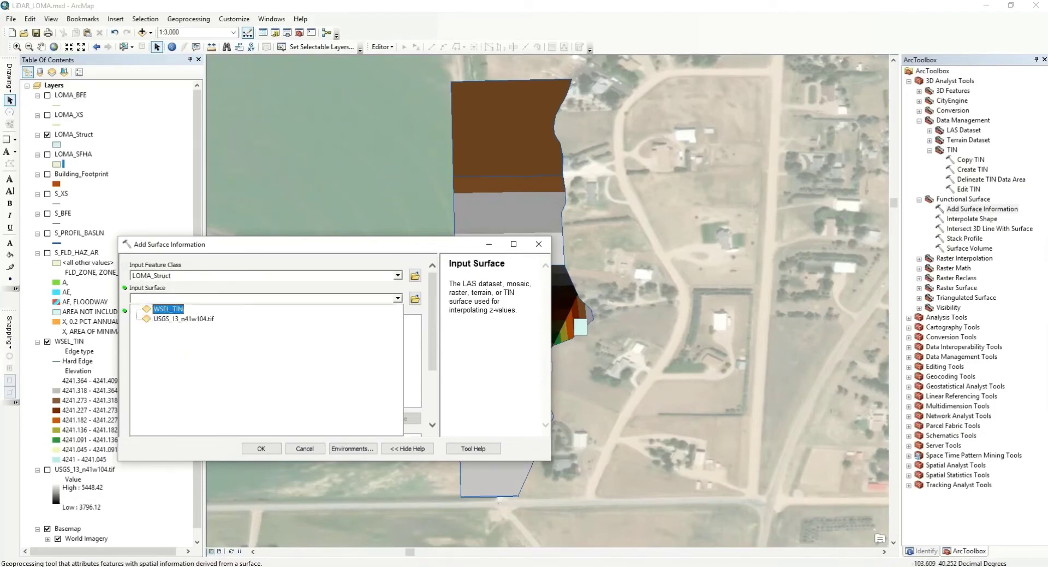
pyautogui.press('Return')
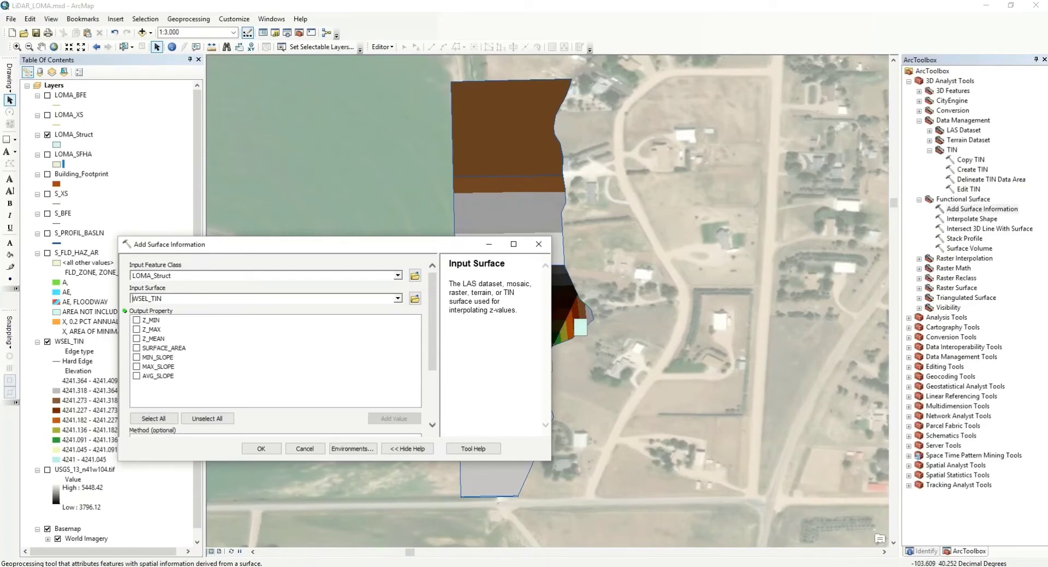
pyautogui.click(173, 329)
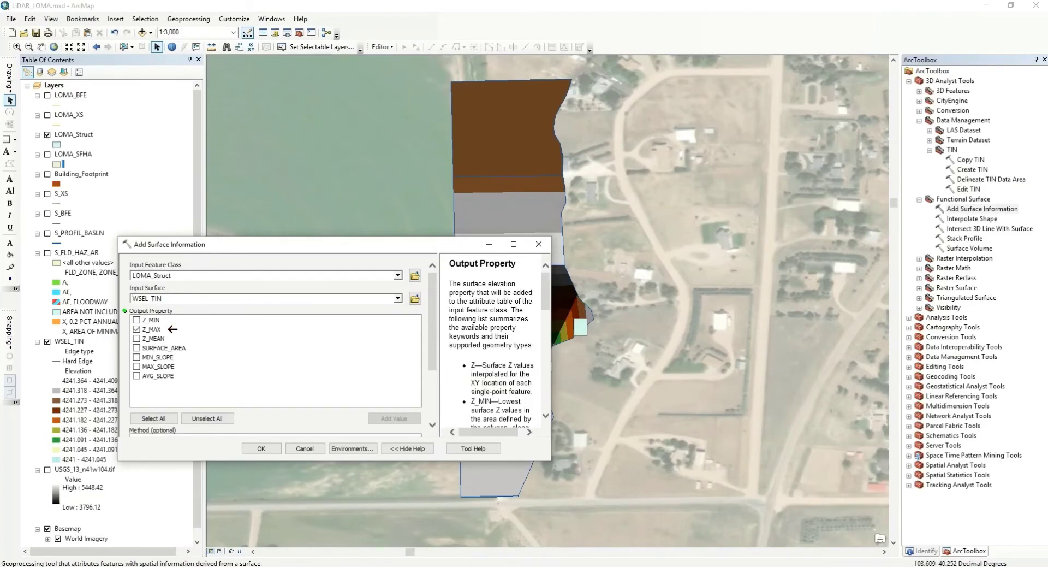
pyautogui.click(261, 449)
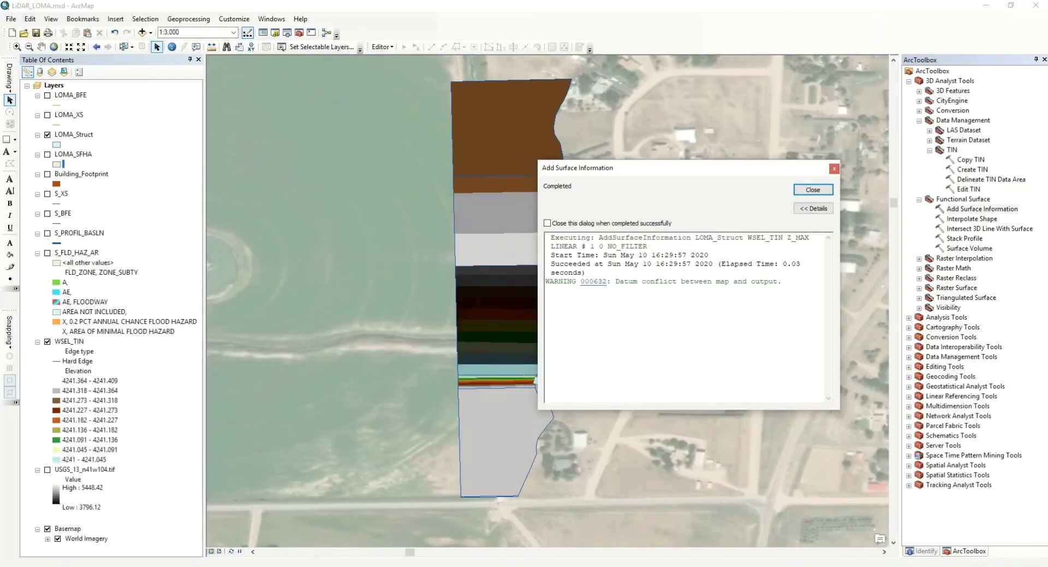
pyautogui.click(813, 190)
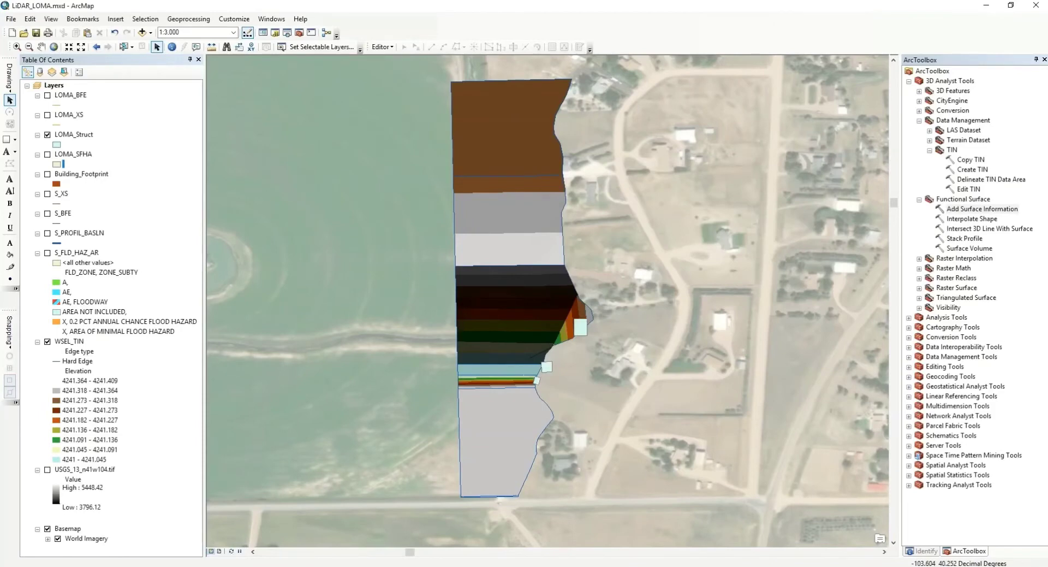
# - Open the LOMA_Struct attribute table and select the new Z_Max column
pyautogui.rightClick(92, 135)
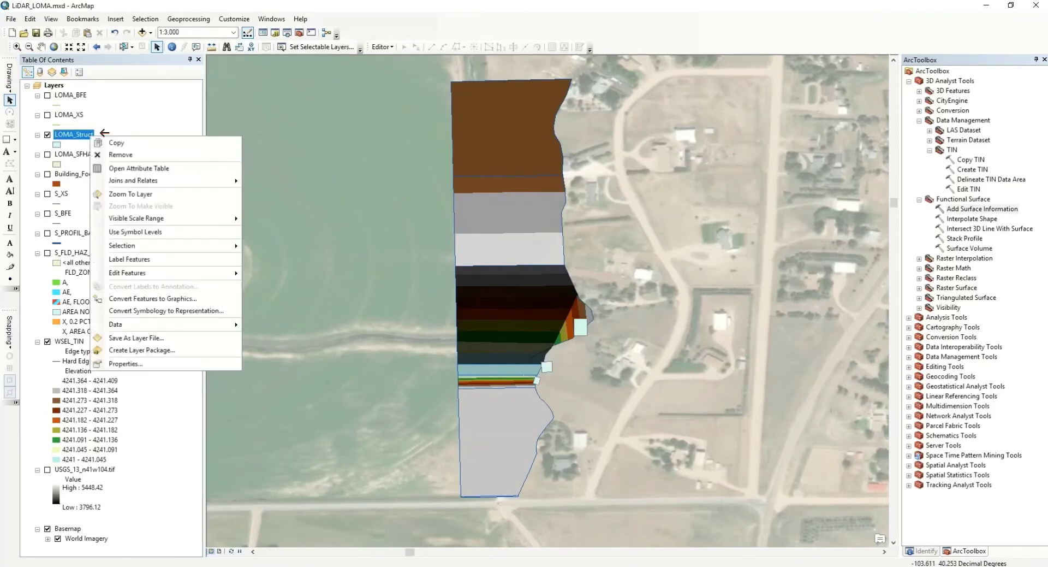
pyautogui.click(140, 168)
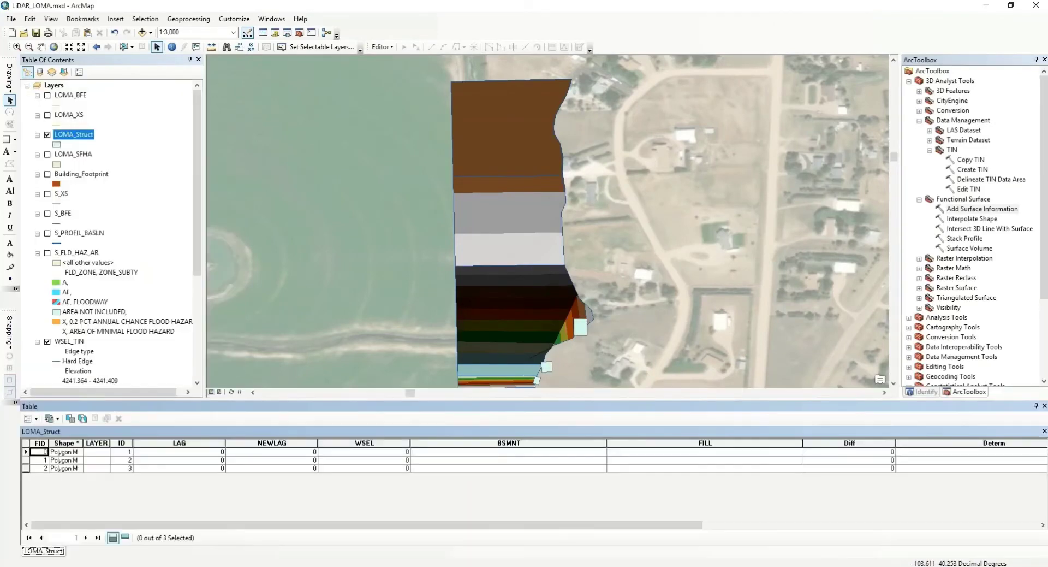
pyautogui.moveTo(367, 525); pyautogui.dragTo(702, 525)
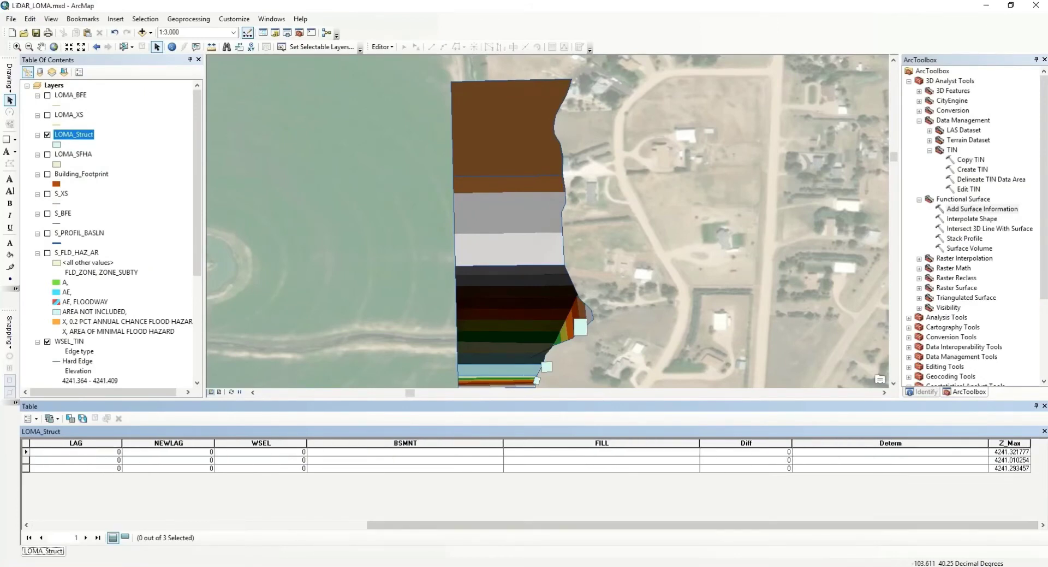
pyautogui.click(1009, 443)
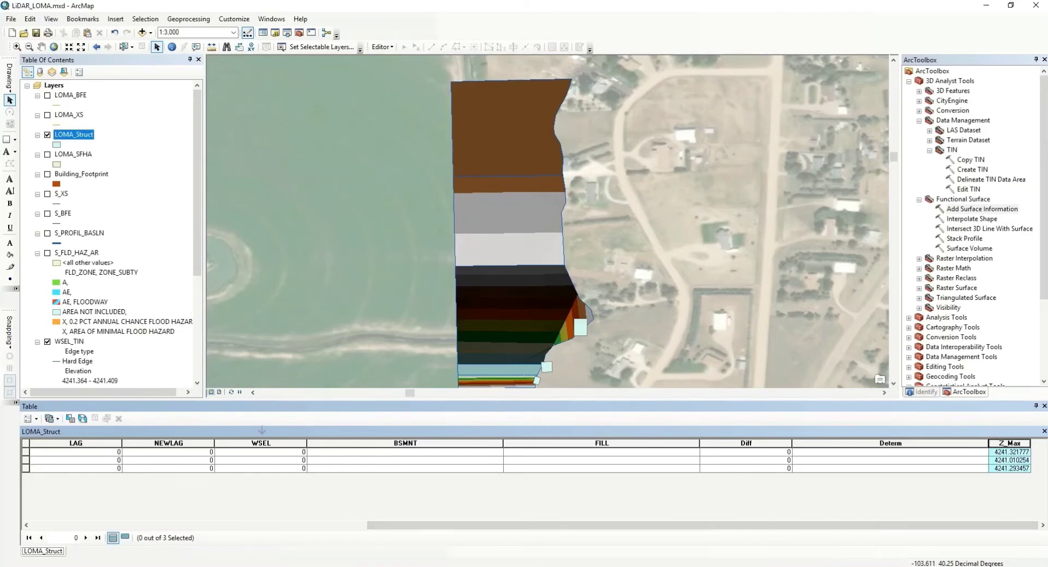
# - Calculate the WSEL field equal to [Z_Max] in Field Calculator
pyautogui.rightClick(262, 434)
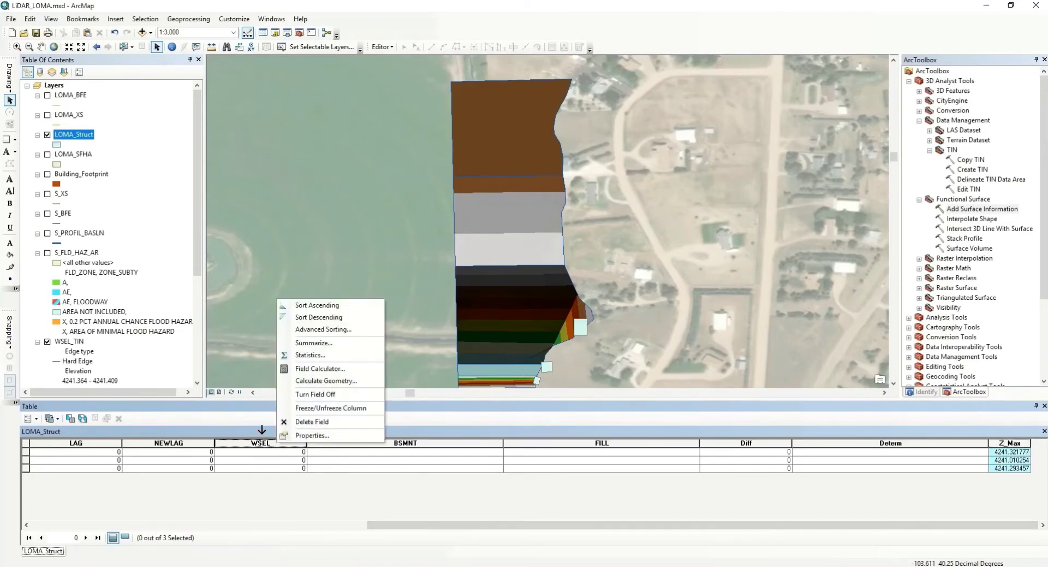
pyautogui.click(322, 369)
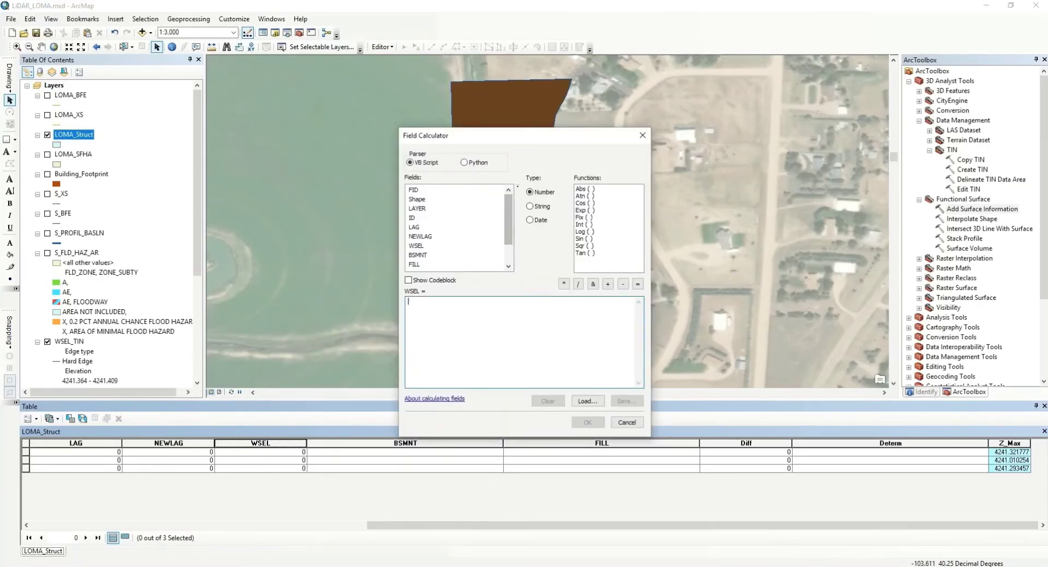
pyautogui.scroll(-1, 459, 227)
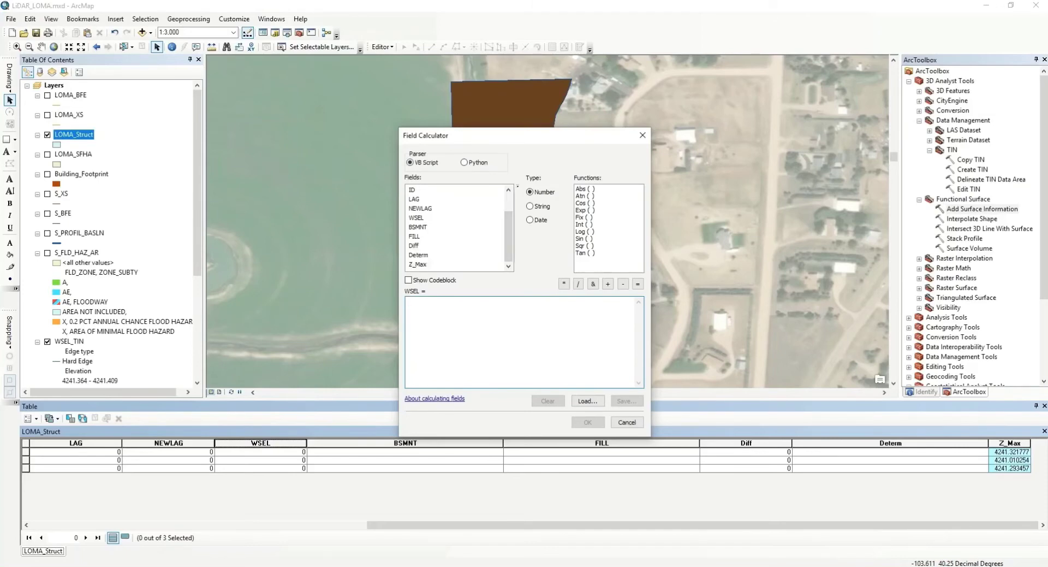
pyautogui.doubleClick(417, 264)
pyautogui.click(588, 422)
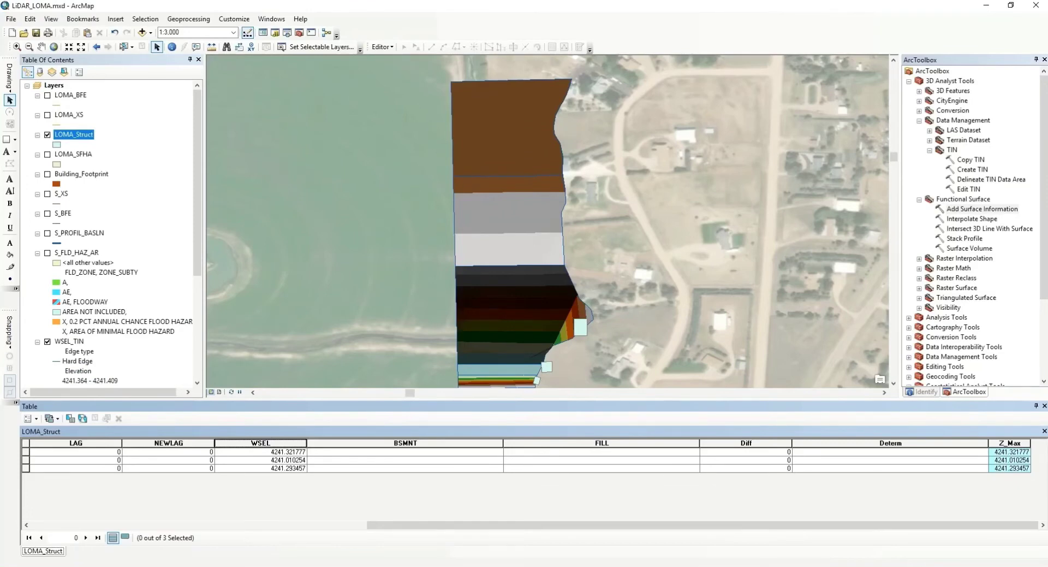
# - Delete the Z_Max column from the LOMA_Struct table and confirm with Yes
pyautogui.rightClick(1010, 443)
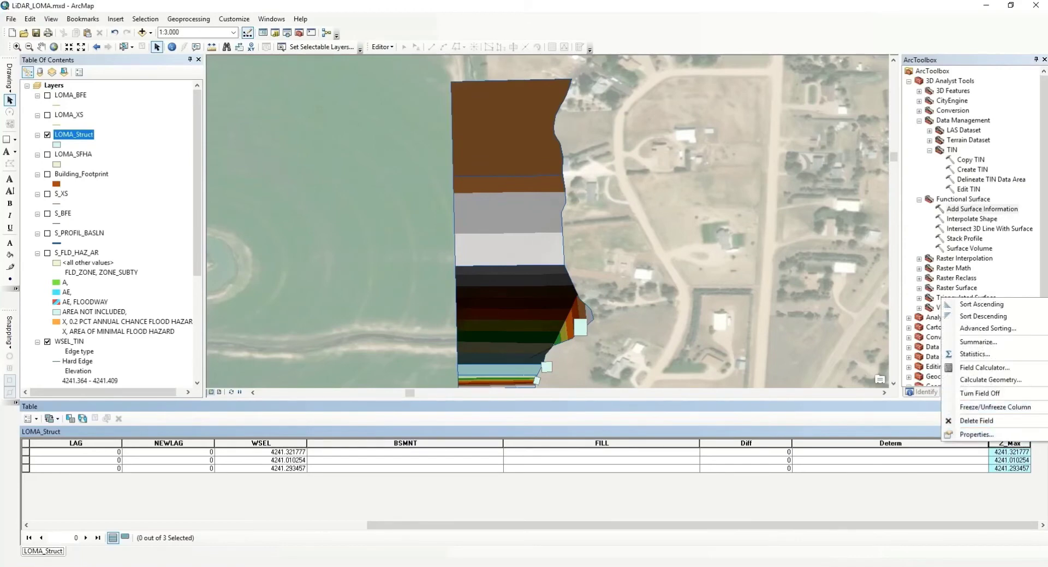
pyautogui.click(976, 420)
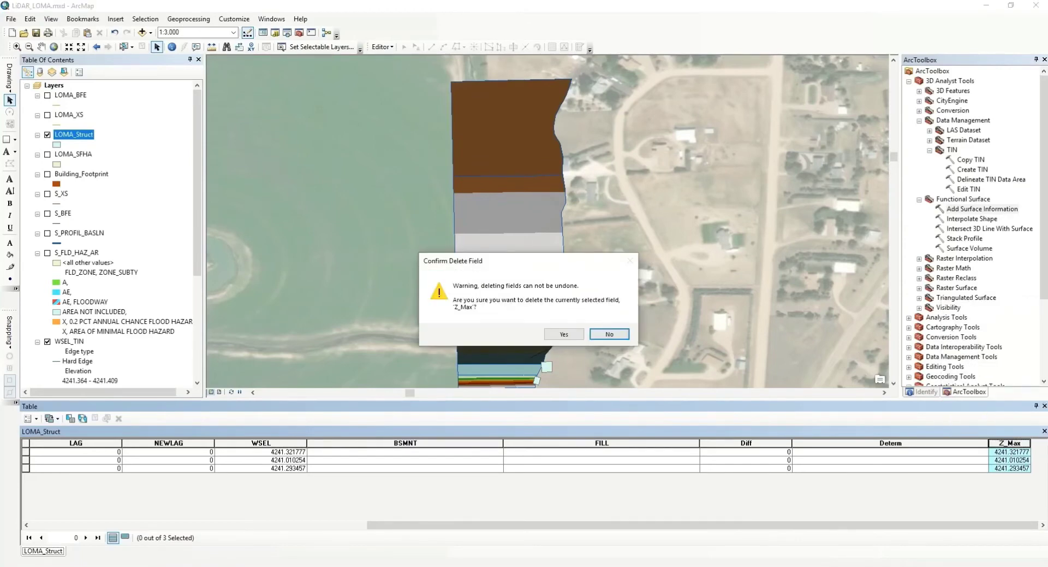
pyautogui.click(564, 333)
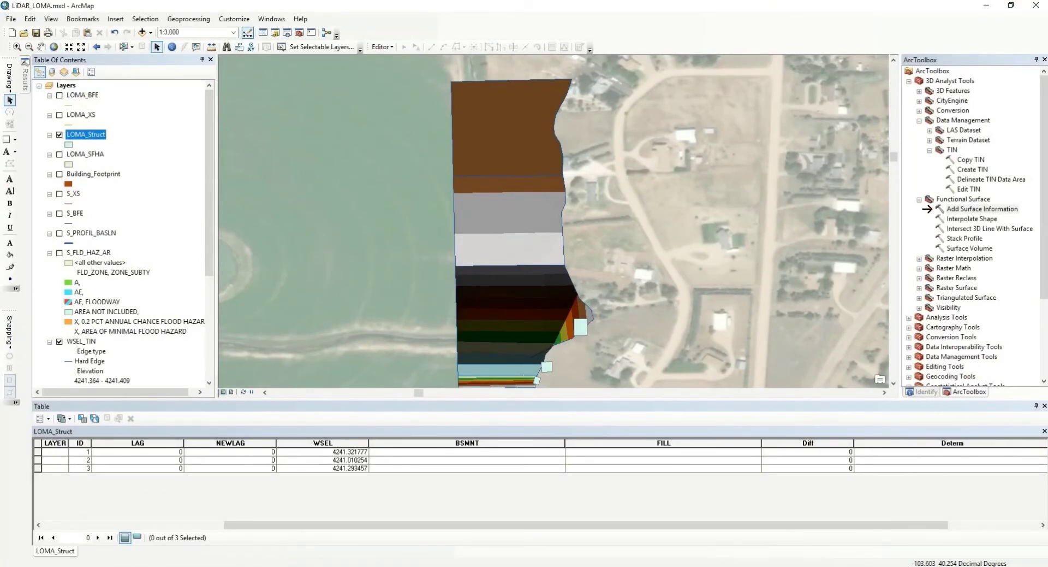
# - Rerun Add Surface Information on LOMA_Struct with USGS_13_n41w104.tif as surface, outputting Z_MIN
pyautogui.doubleClick(961, 209)
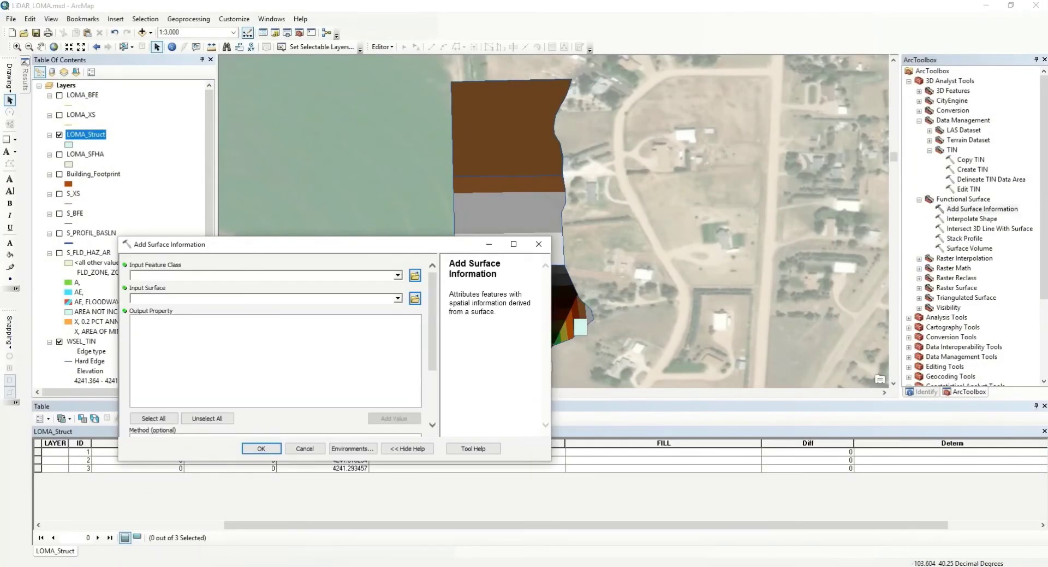
pyautogui.click(398, 275)
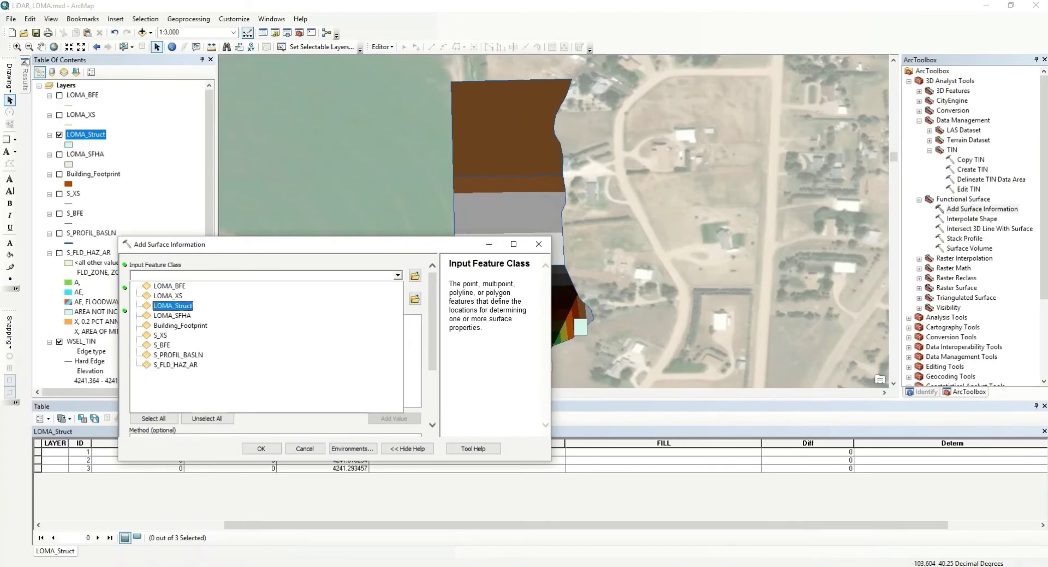
pyautogui.click(172, 305)
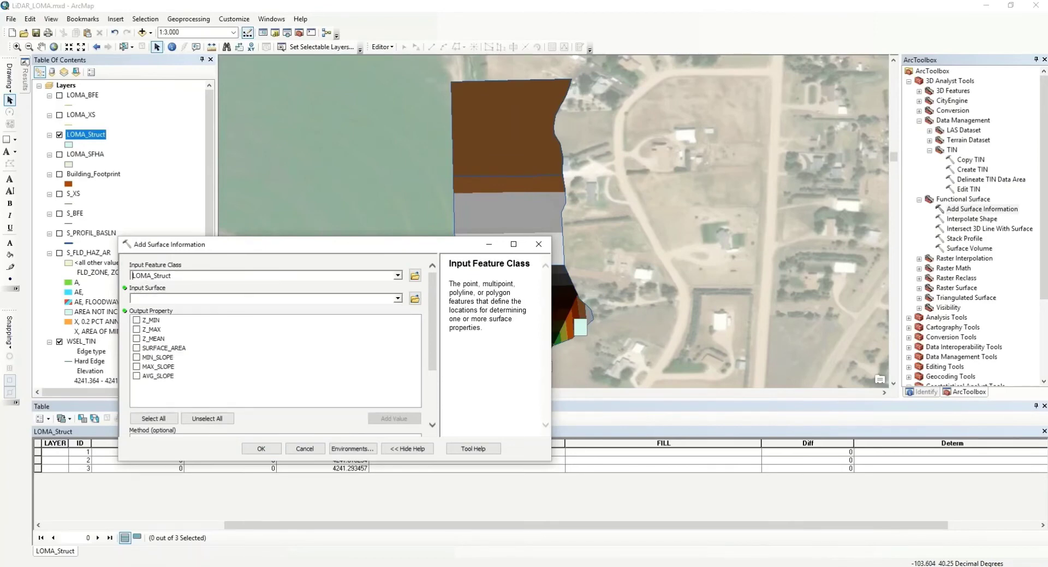
pyautogui.click(398, 298)
pyautogui.click(164, 318)
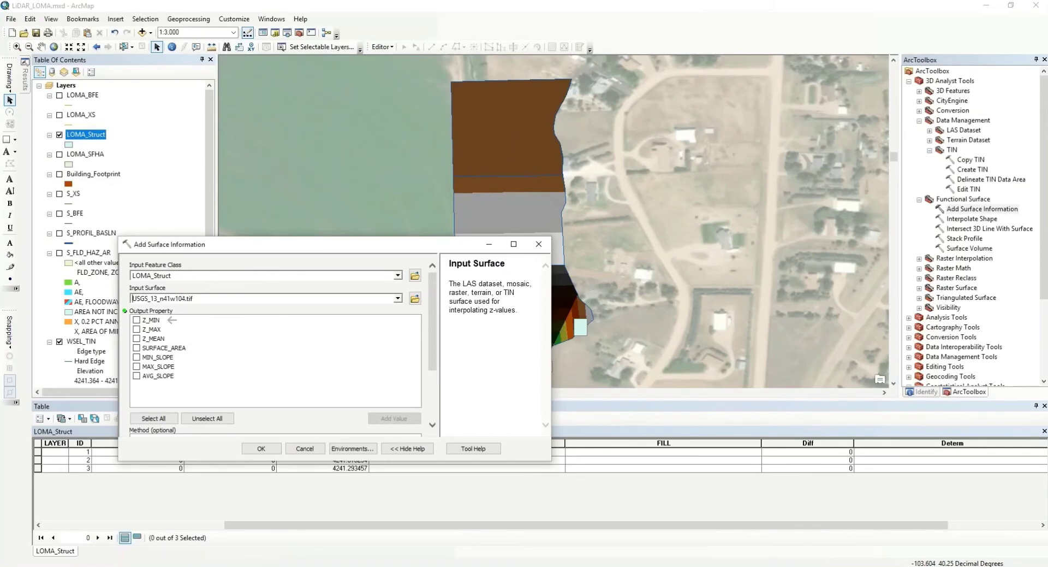
pyautogui.click(169, 320)
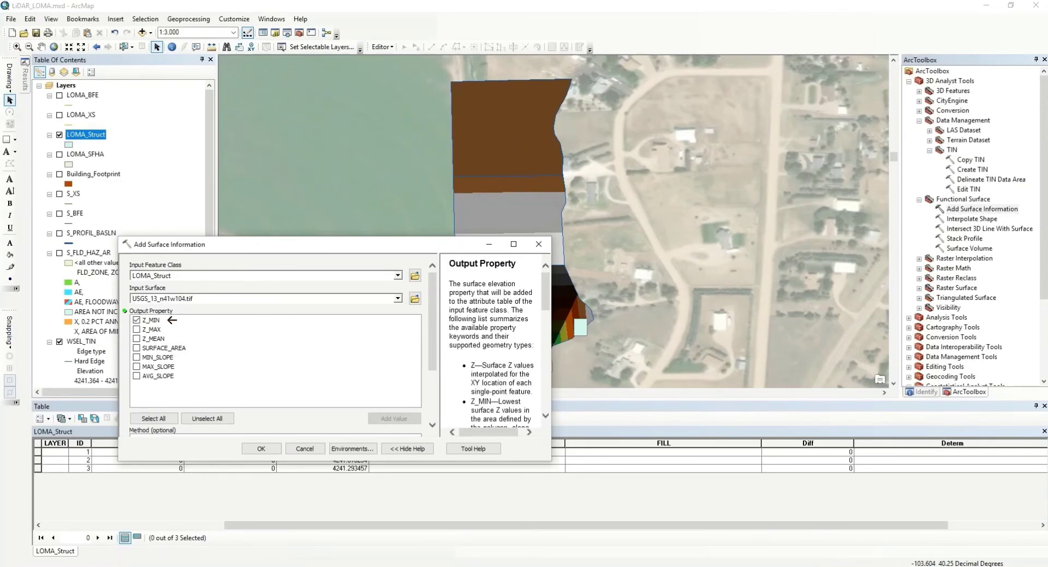
pyautogui.click(261, 448)
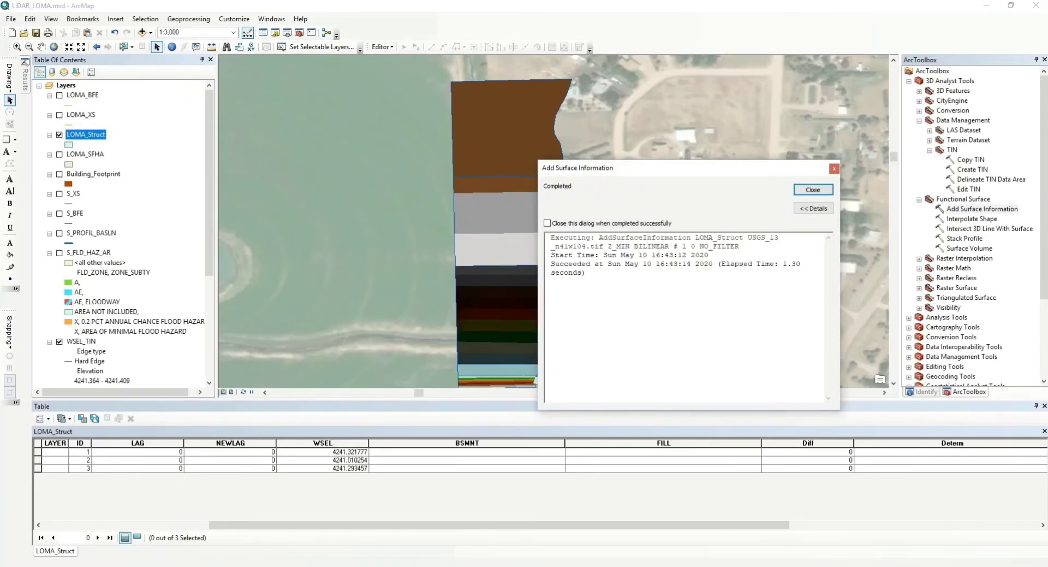
pyautogui.click(813, 189)
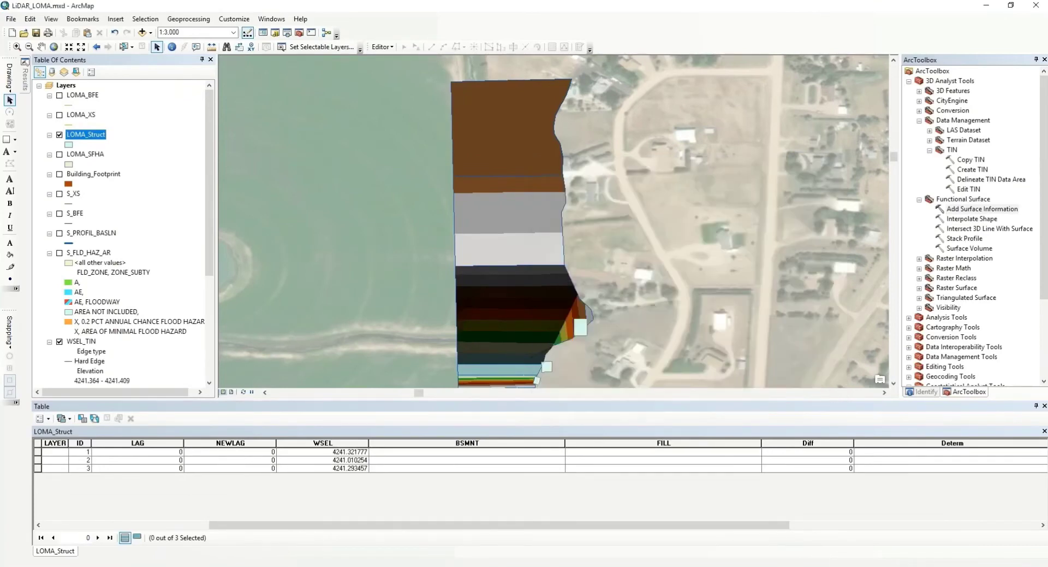
pyautogui.moveTo(499, 524); pyautogui.dragTo(747, 524)
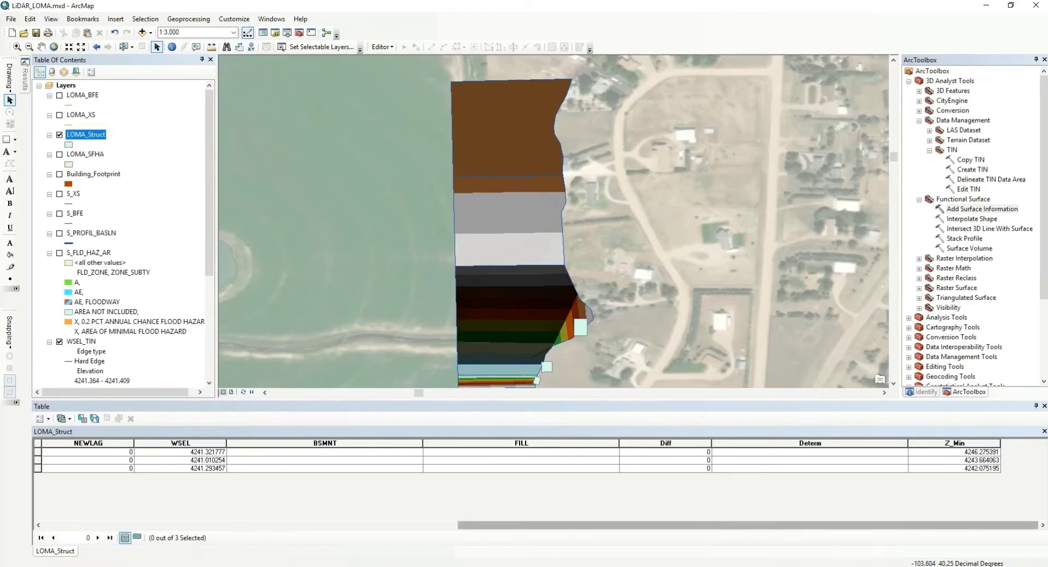
pyautogui.moveTo(748, 525); pyautogui.dragTo(569, 525)
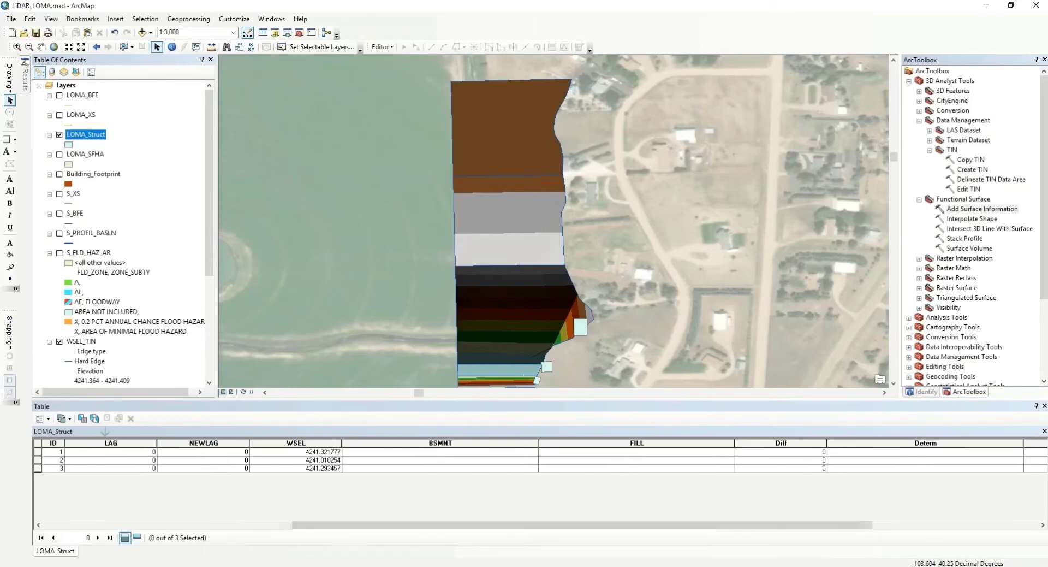
# - Calculate LAG equal to [Z_Min], giving 4246.275391, 4243.664063 and 4242.075195
pyautogui.click(106, 443)
pyautogui.rightClick(107, 443)
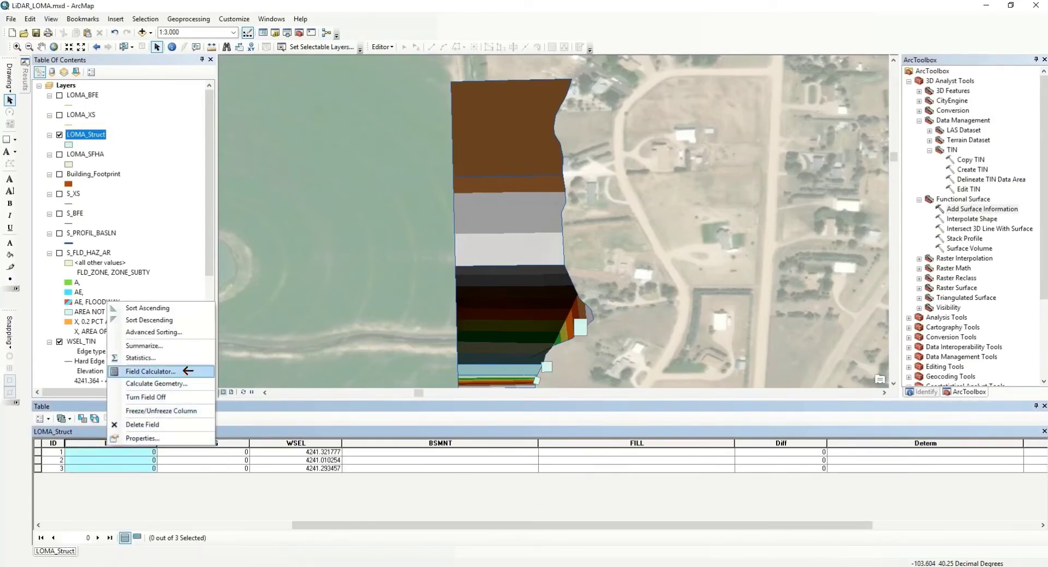
pyautogui.click(151, 371)
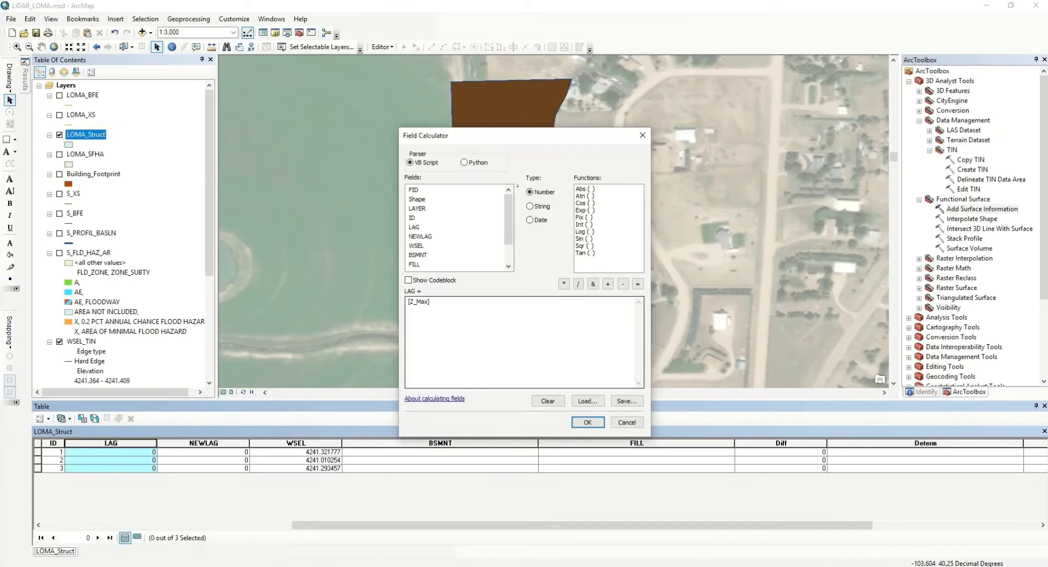
pyautogui.press('Delete')
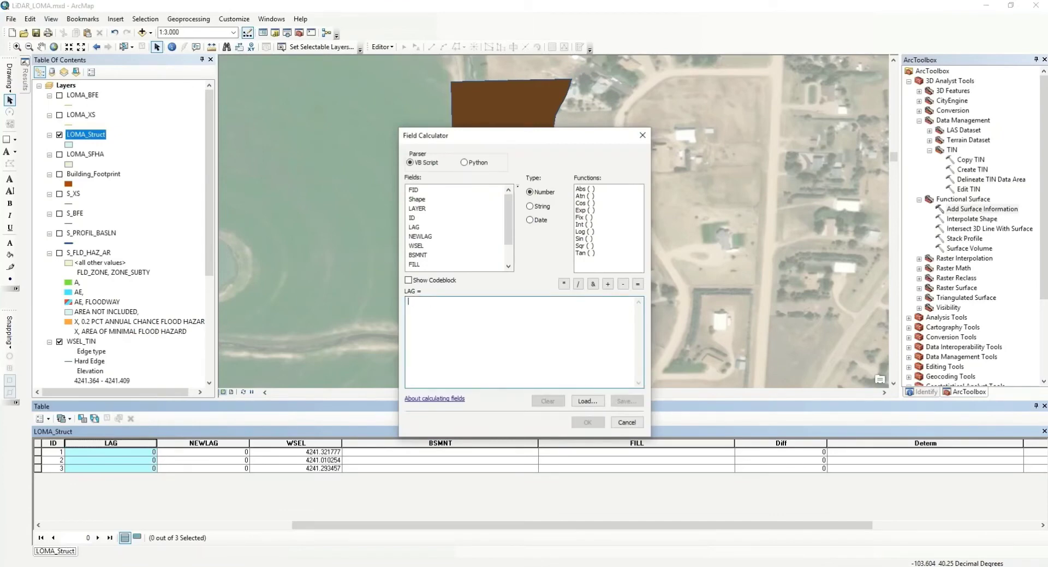
pyautogui.scroll(-1, 458, 227)
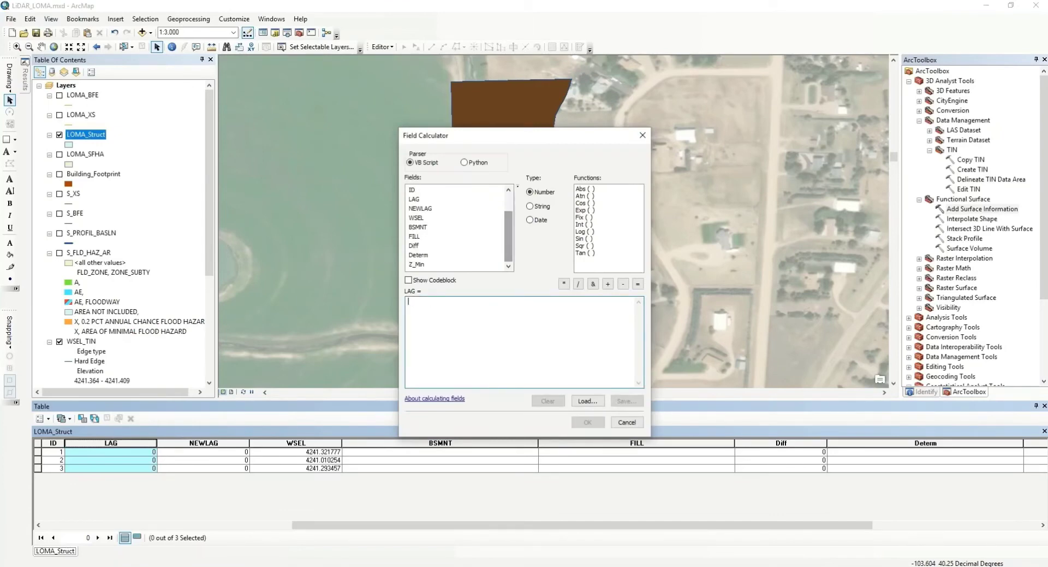
pyautogui.click(418, 264)
pyautogui.doubleClick(417, 264)
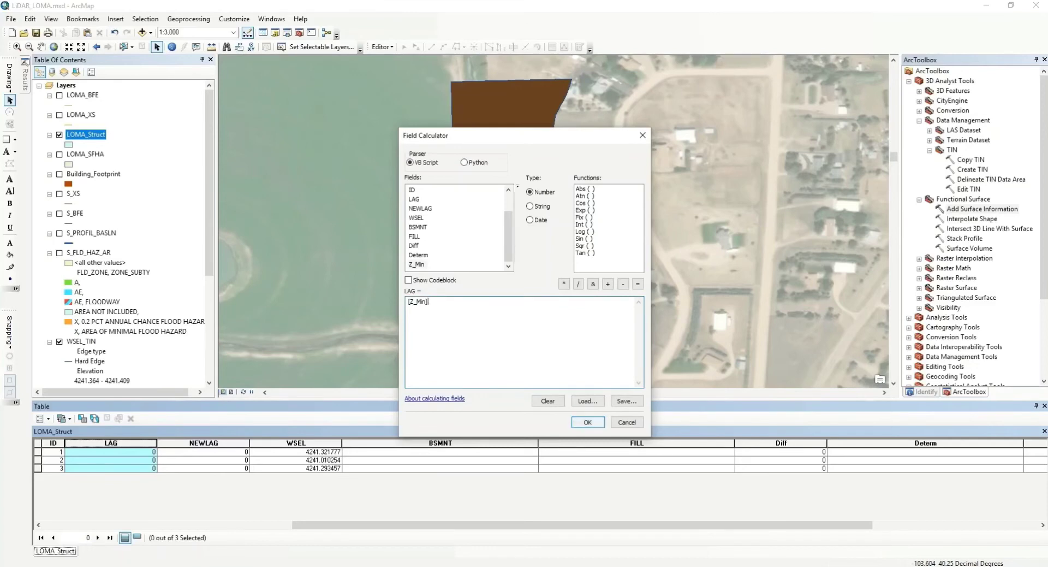
pyautogui.click(588, 422)
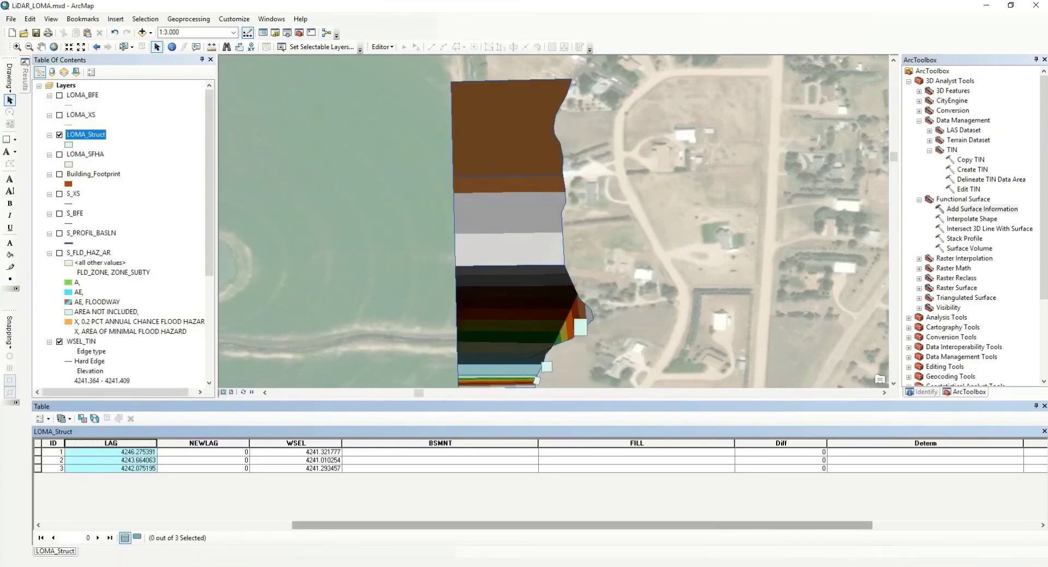
pyautogui.moveTo(582, 525); pyautogui.dragTo(747, 525)
# - Delete the Z_Min column from LOMA_Struct, confirming the deletion
pyautogui.click(954, 442)
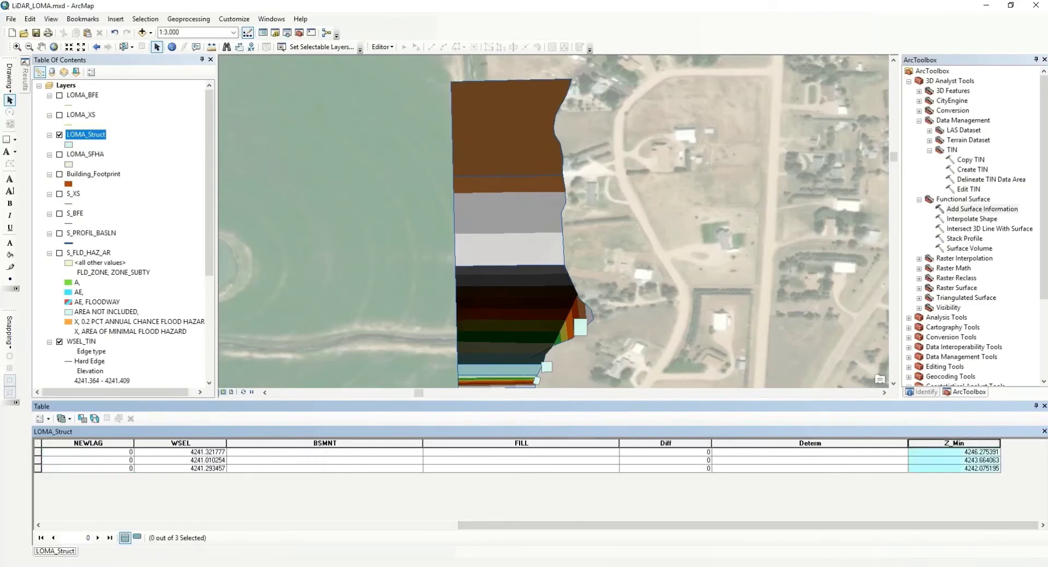
pyautogui.rightClick(954, 442)
pyautogui.click(966, 421)
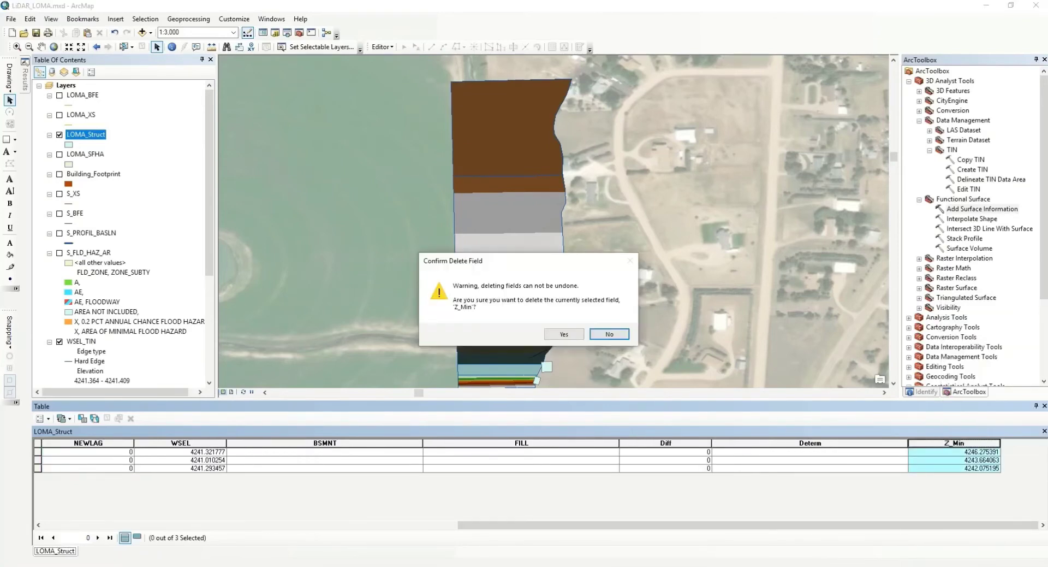
pyautogui.click(564, 334)
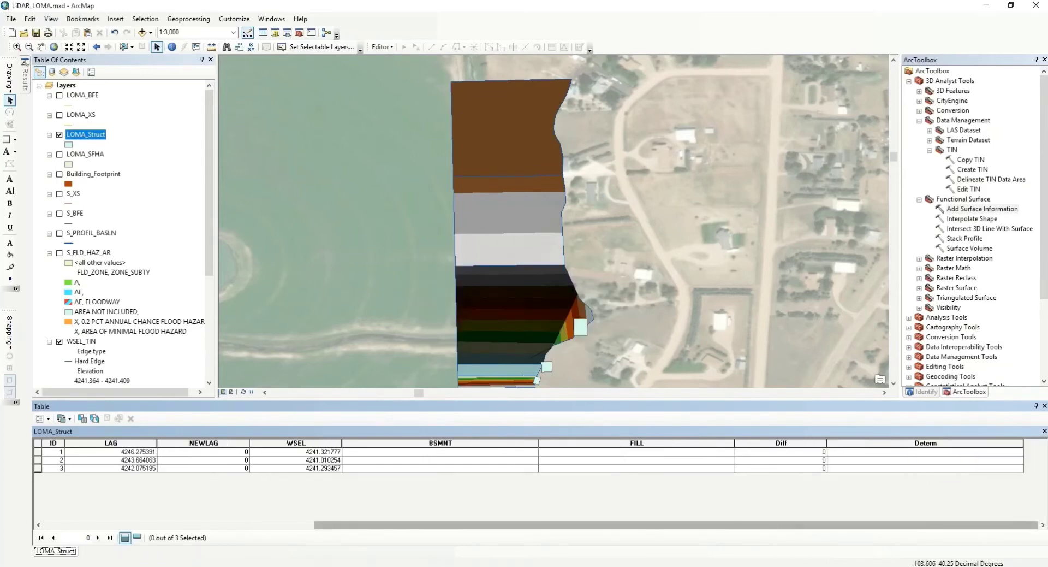
pyautogui.hscroll(-3, 546, 483)
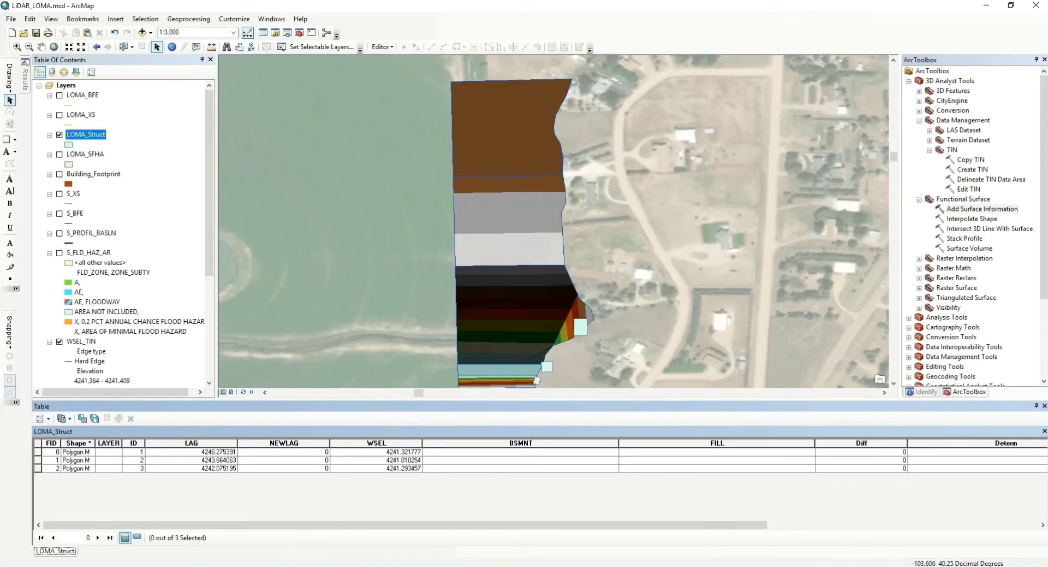
# - Calculate NEWLAG as [LAG] - 2, yielding 4244.275391, 4241.664063 and 4240.075195
pyautogui.rightClick(285, 443)
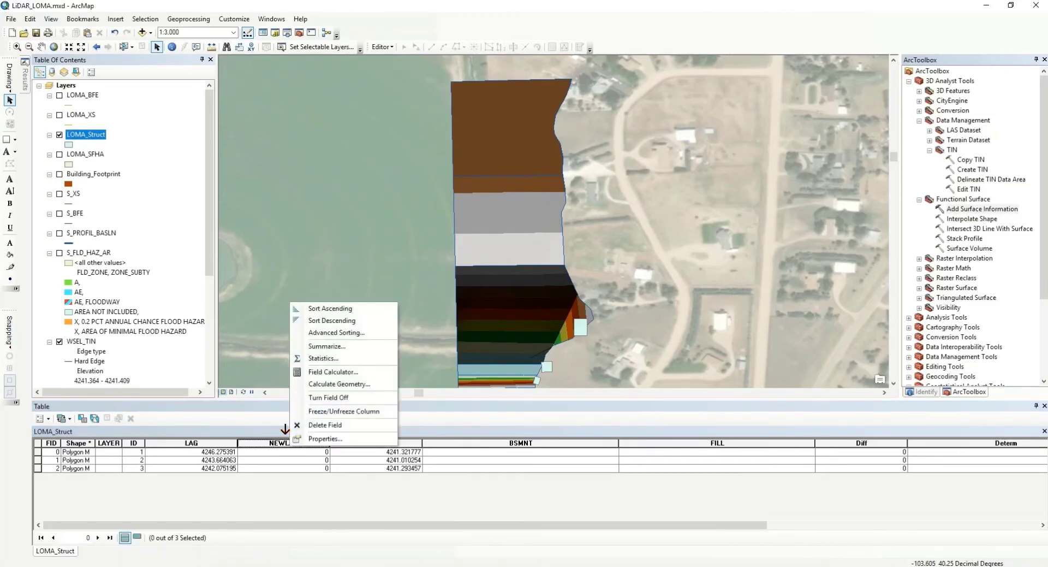
pyautogui.click(374, 372)
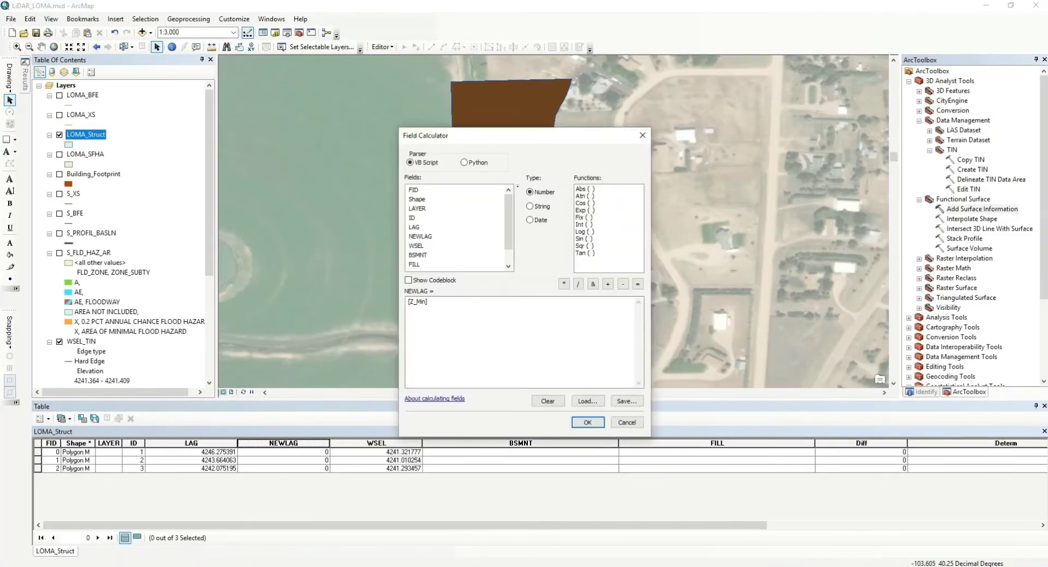
pyautogui.press('Tab')
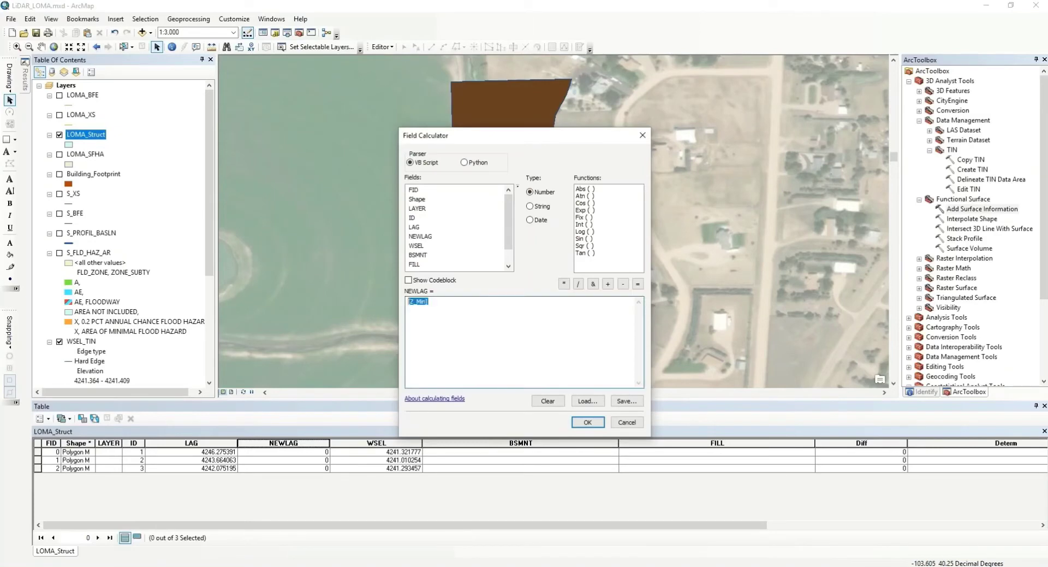
pyautogui.press('Delete')
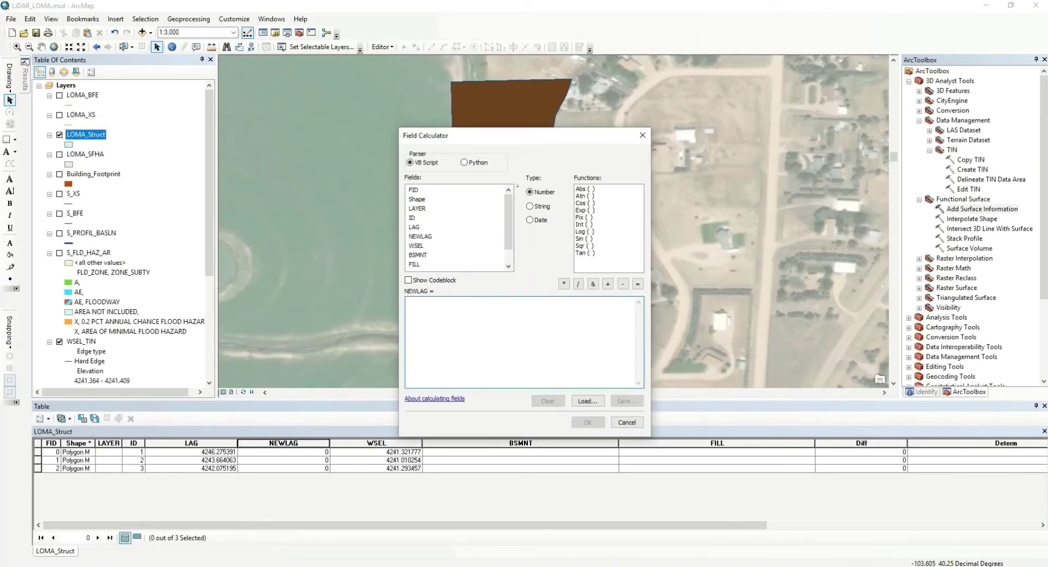
pyautogui.scroll(-1, 459, 227)
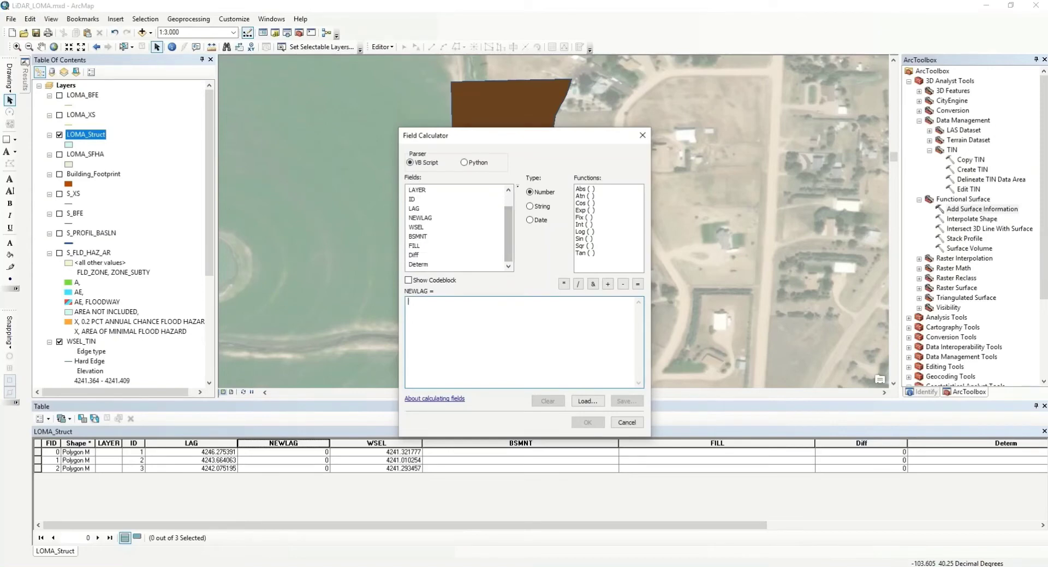
pyautogui.doubleClick(413, 208)
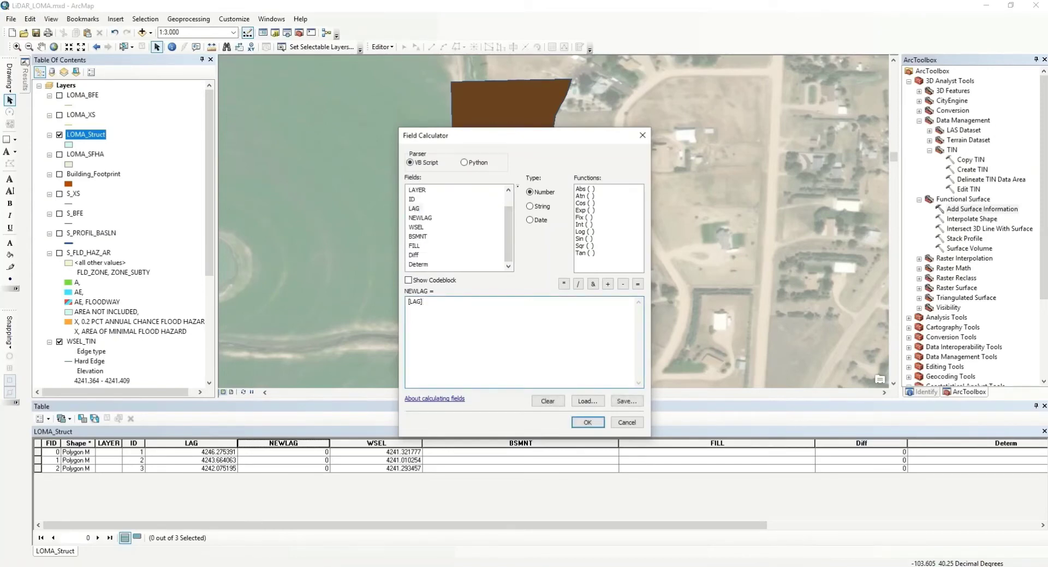
pyautogui.write('-2')
pyautogui.click(588, 422)
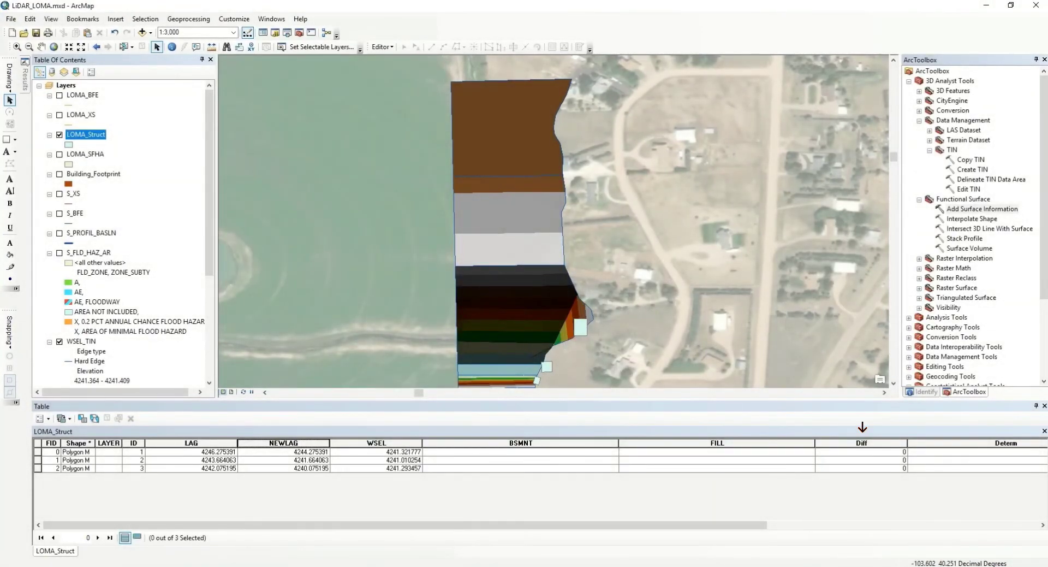
# - Calculate the Diff field with the expression [NEWLAG] - [WSEL]
pyautogui.rightClick(840, 443)
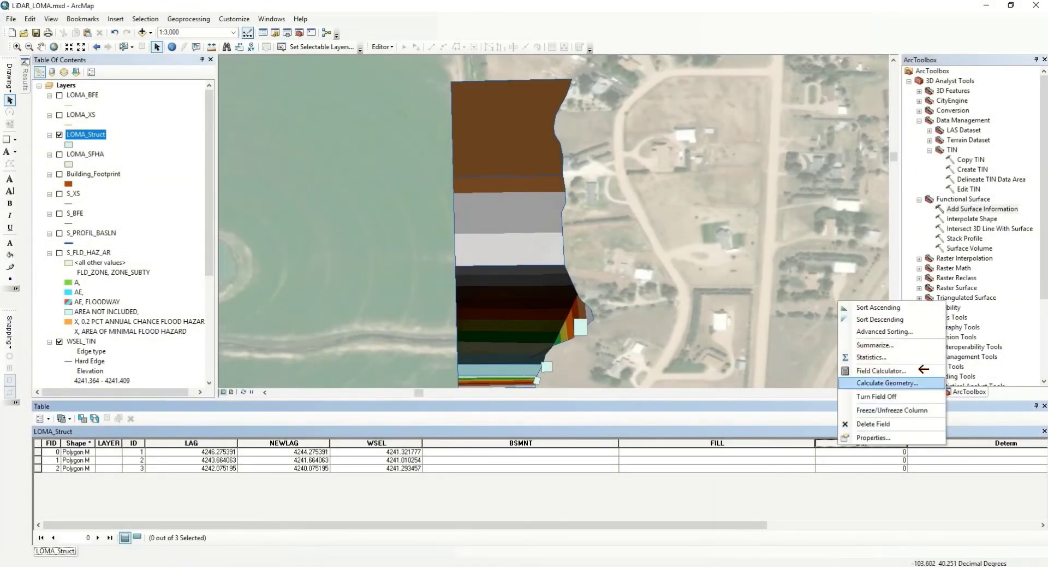
pyautogui.click(919, 370)
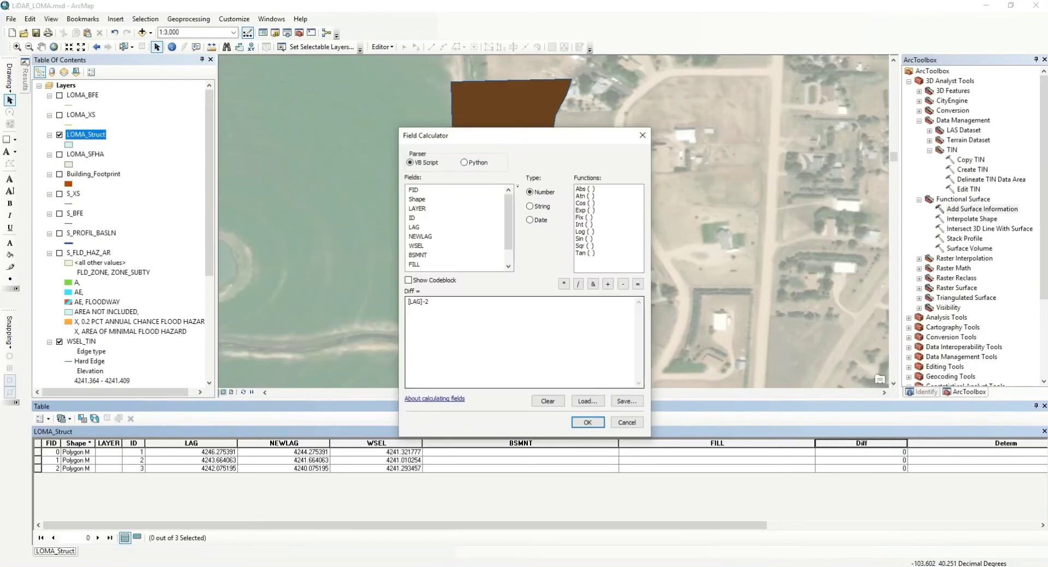
pyautogui.hotkey('ctrl', 'a')
pyautogui.press('Delete')
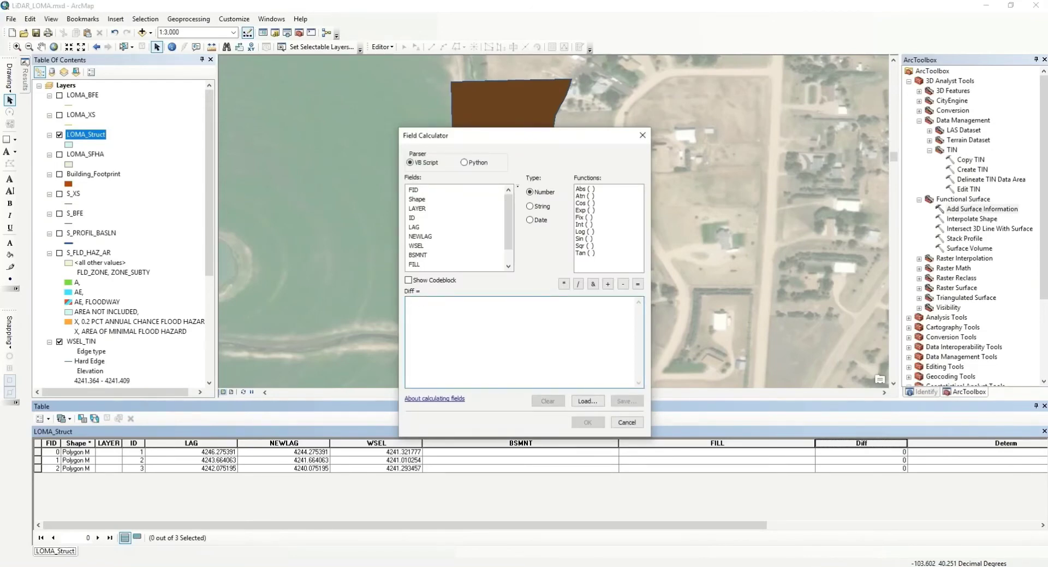
pyautogui.doubleClick(420, 236)
pyautogui.write('-')
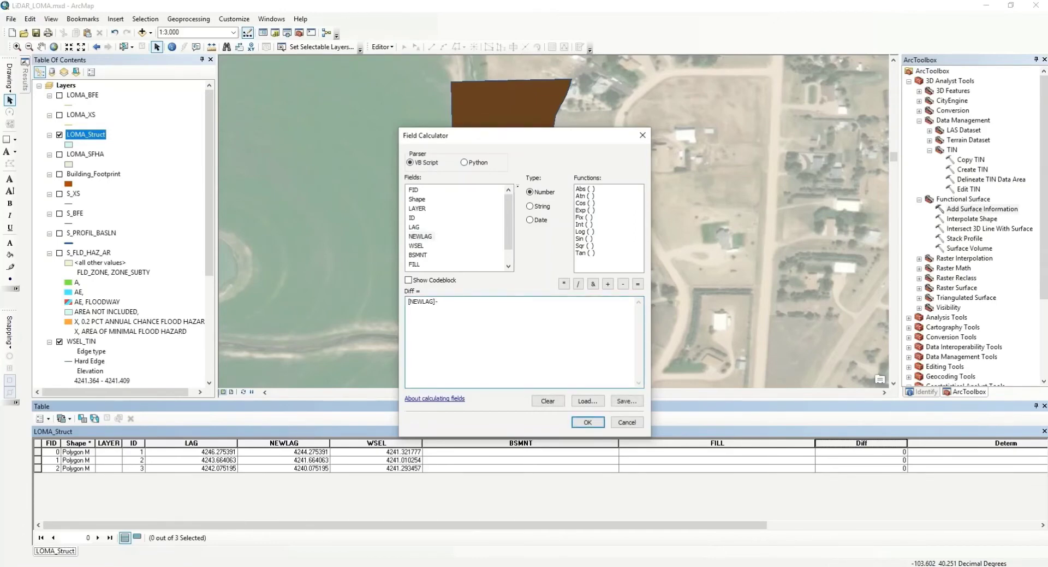
pyautogui.doubleClick(416, 245)
pyautogui.press('Return')
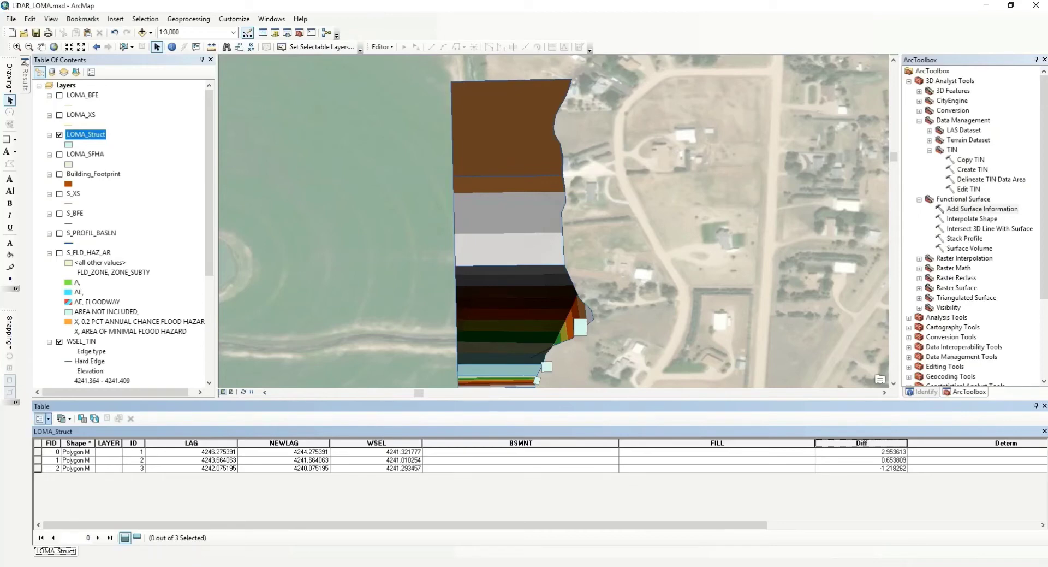
# - Select the first two rows, calculate Determ as "Above WSEL", then select the third row
pyautogui.click(38, 451)
pyautogui.keyDown('ctrl'); pyautogui.click(38, 460); pyautogui.keyUp('ctrl')
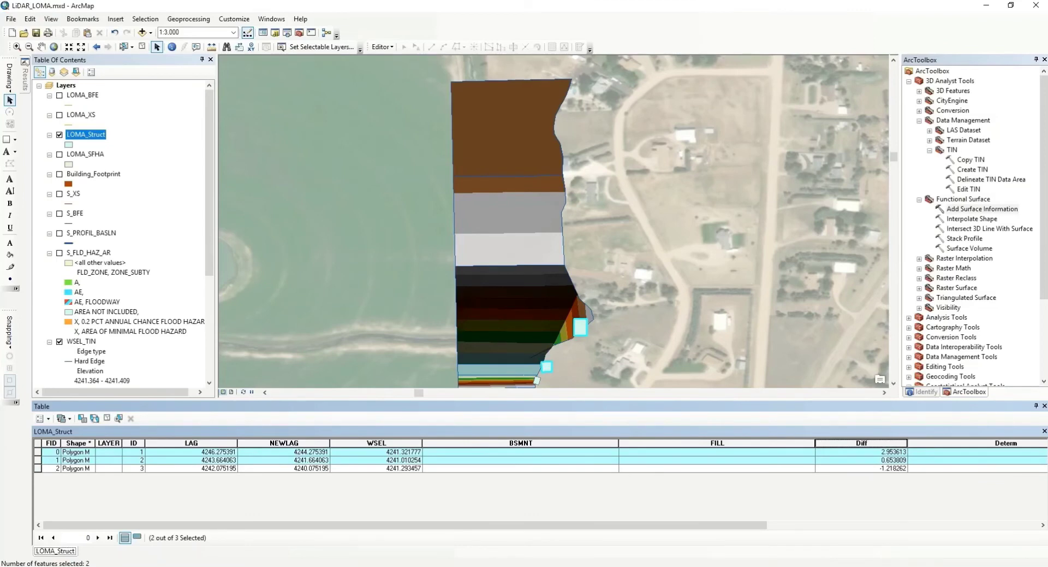
pyautogui.click(1010, 443)
pyautogui.rightClick(1010, 442)
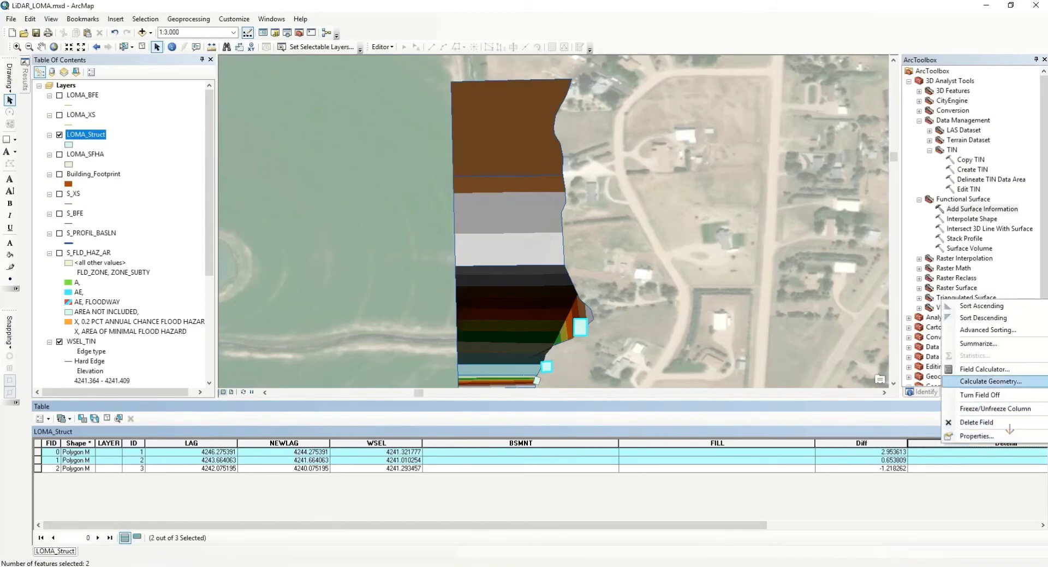
pyautogui.click(977, 368)
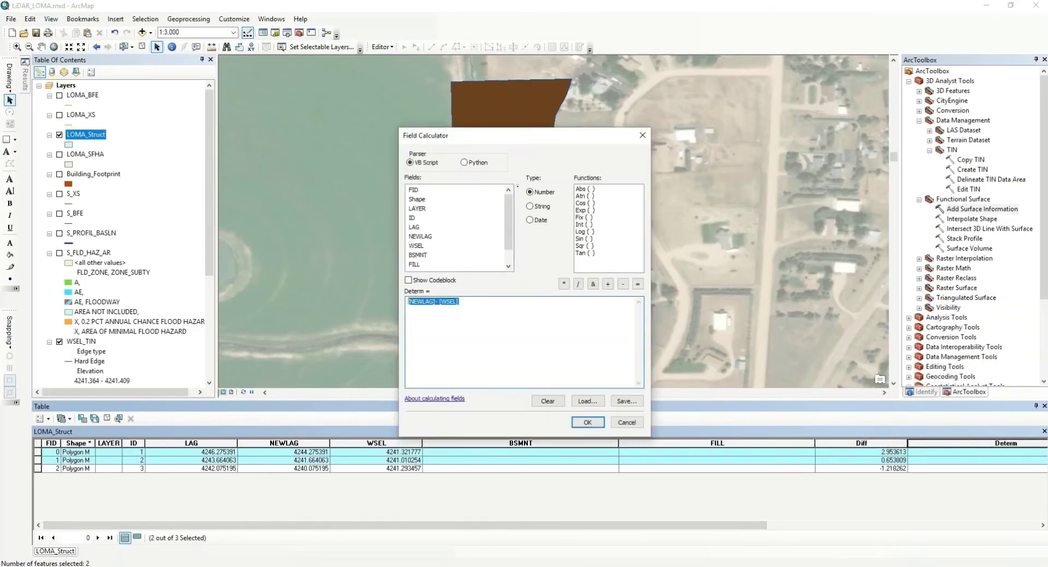
pyautogui.write('1')
pyautogui.write('Above WS')
pyautogui.write('EL')
pyautogui.click(588, 423)
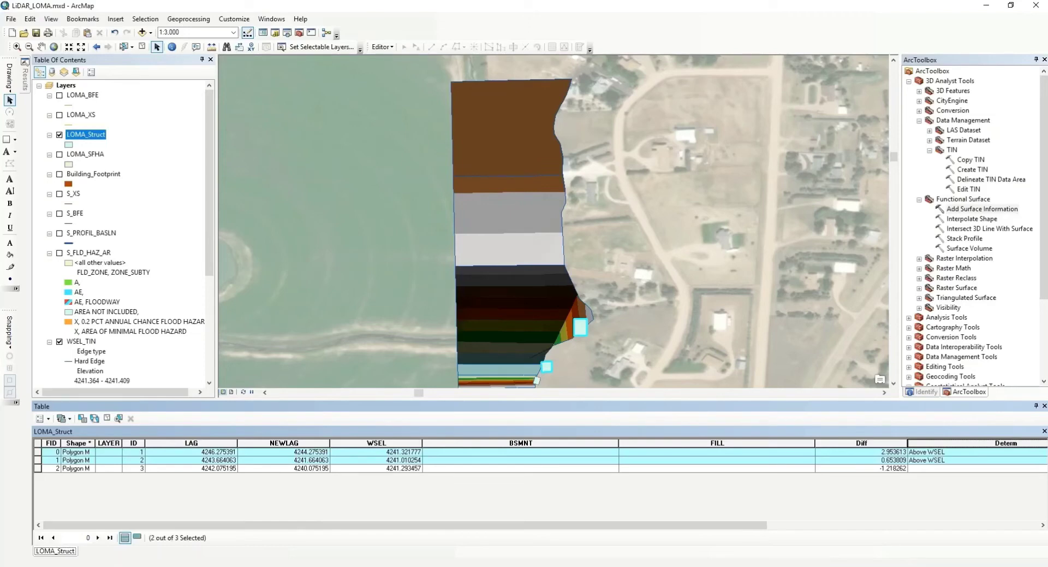
pyautogui.click(38, 468)
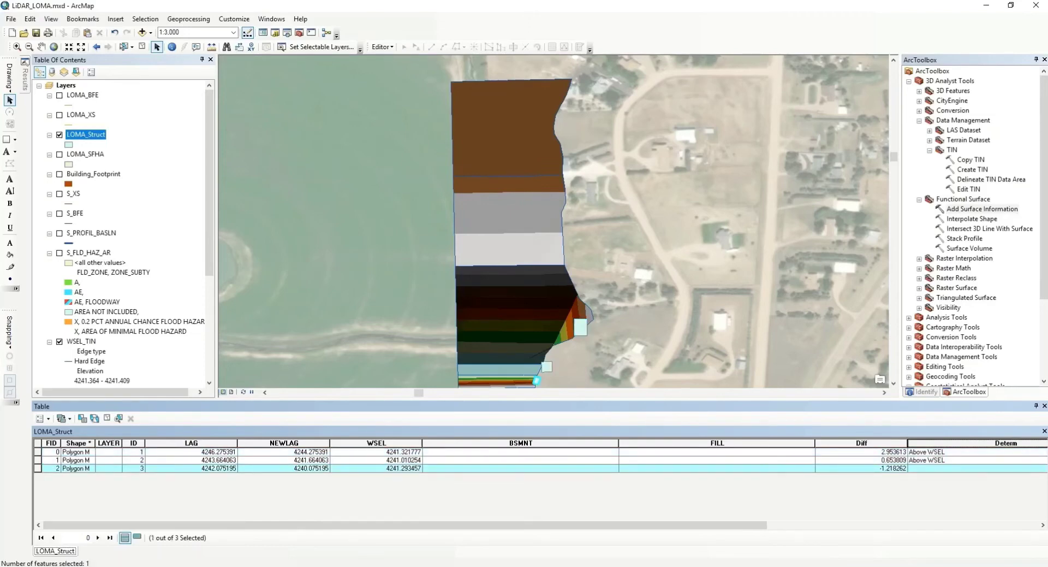
# - Recalculate Determ with the expression changed from 'Above' to 'Below WSEL' for the third structure
pyautogui.rightClick(939, 445)
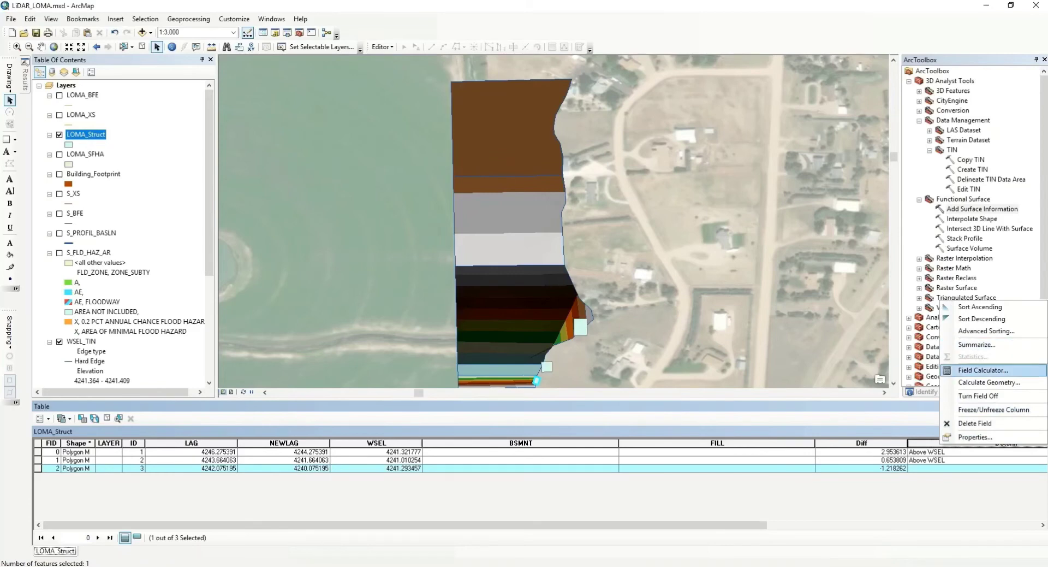
pyautogui.click(966, 370)
pyautogui.moveTo(429, 302); pyautogui.dragTo(410, 301)
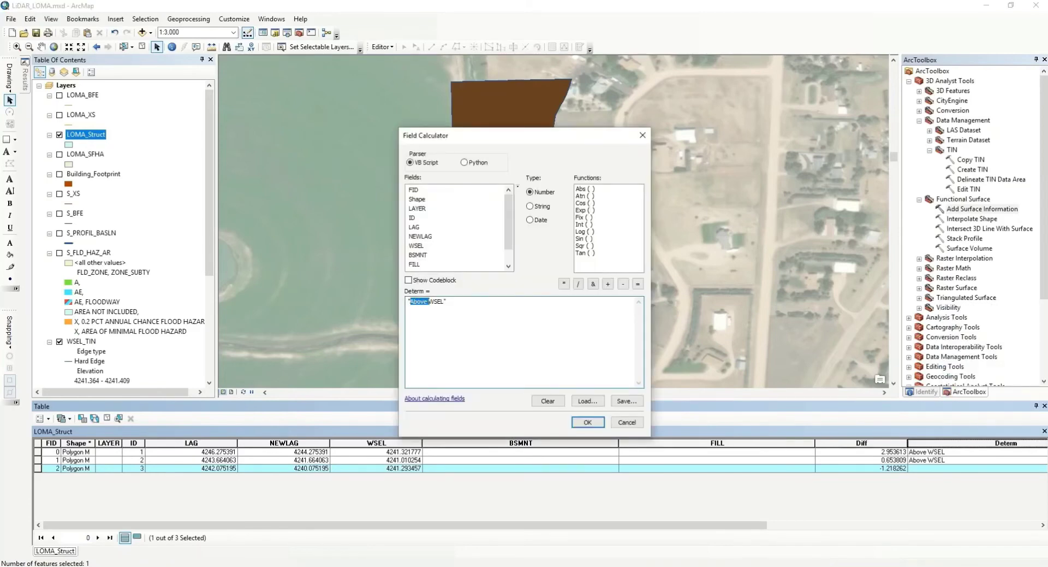
pyautogui.write('Below')
pyautogui.click(588, 422)
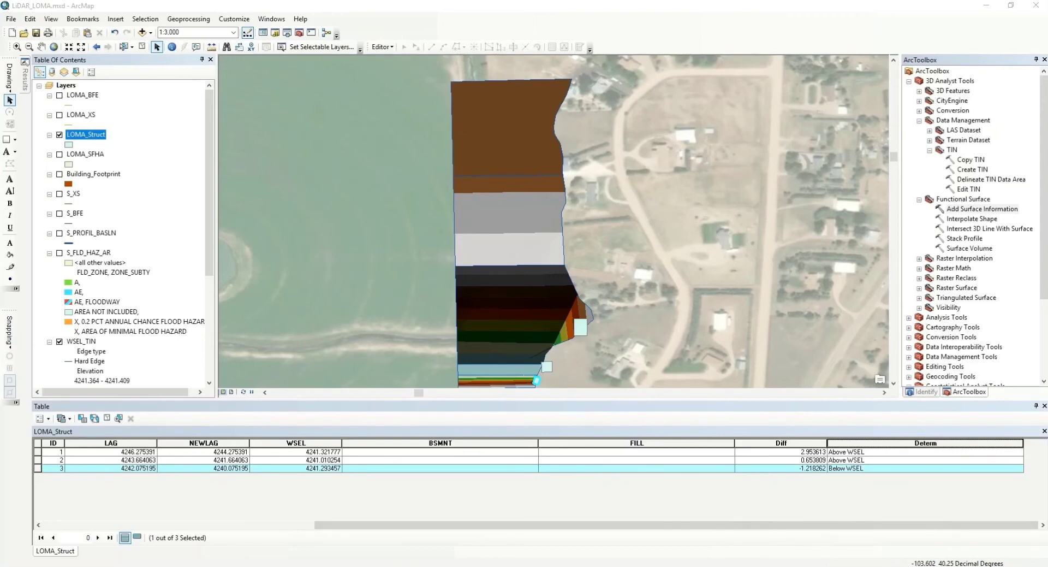
pyautogui.click(442, 437)
# - Replace the BSMNT Field Calculator expression with "F" so every structure reads F
pyautogui.rightClick(441, 437)
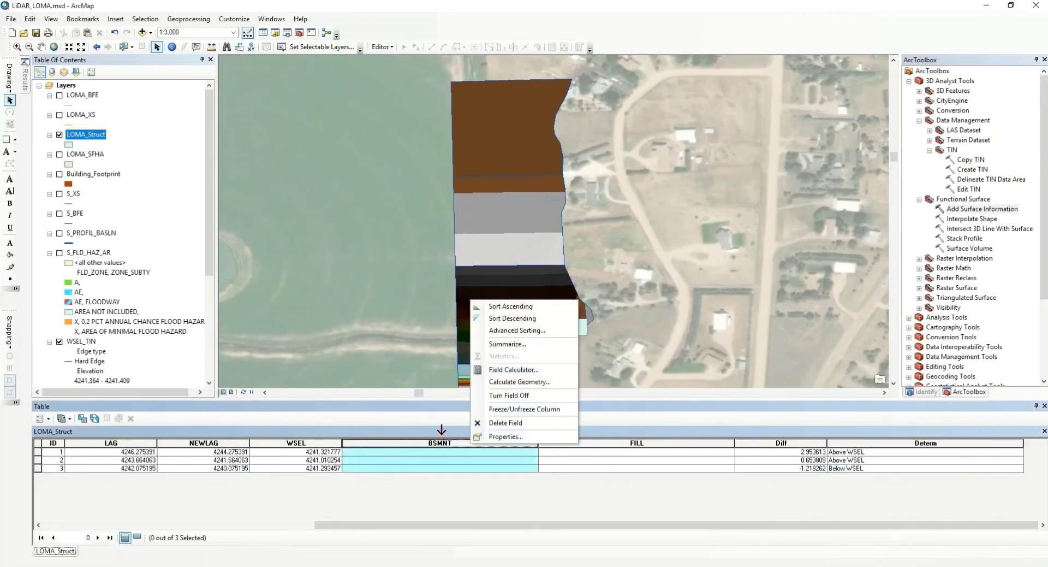
pyautogui.click(513, 370)
pyautogui.moveTo(446, 301); pyautogui.dragTo(409, 302)
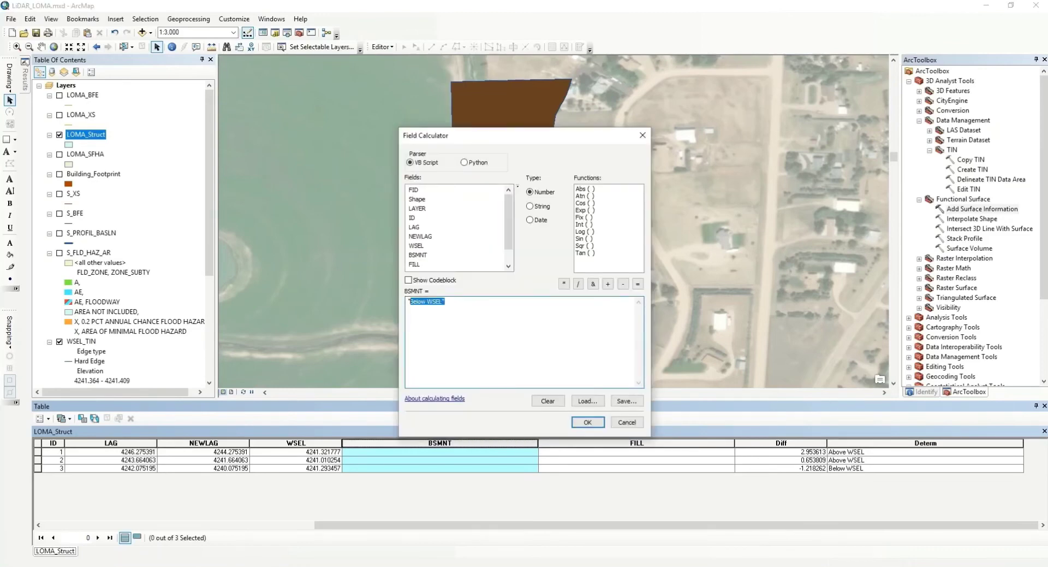
pyautogui.write('"F')
pyautogui.click(587, 422)
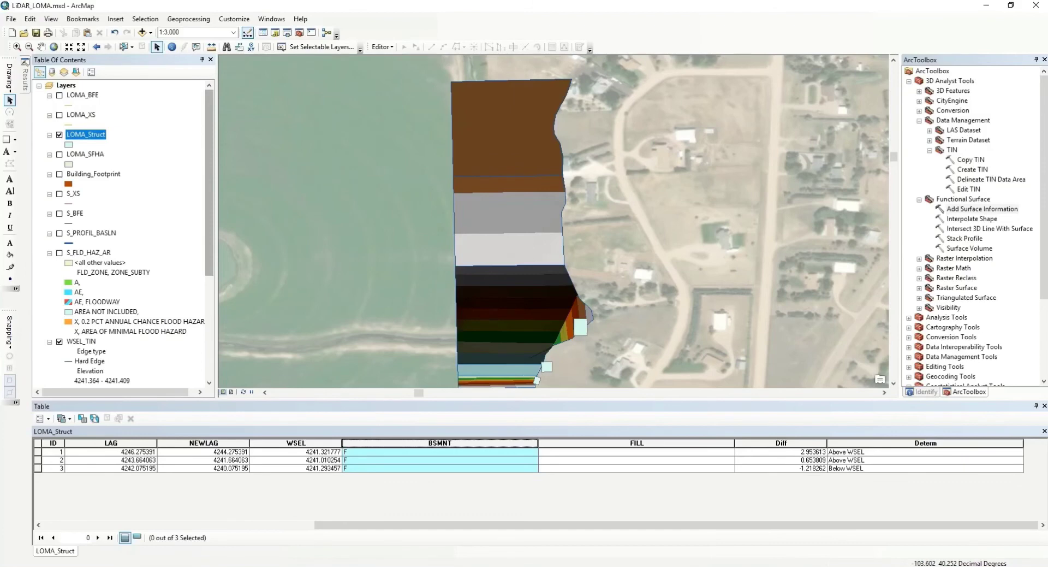
# - Calculate the FILL field with the expression "F" for all three structures
pyautogui.click(653, 442)
pyautogui.rightClick(653, 443)
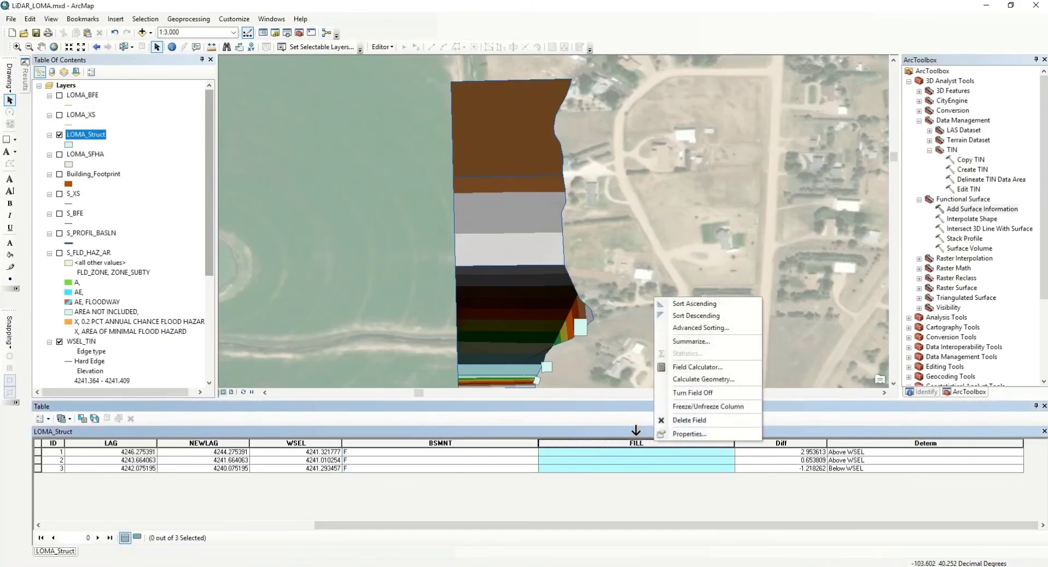
pyautogui.click(677, 365)
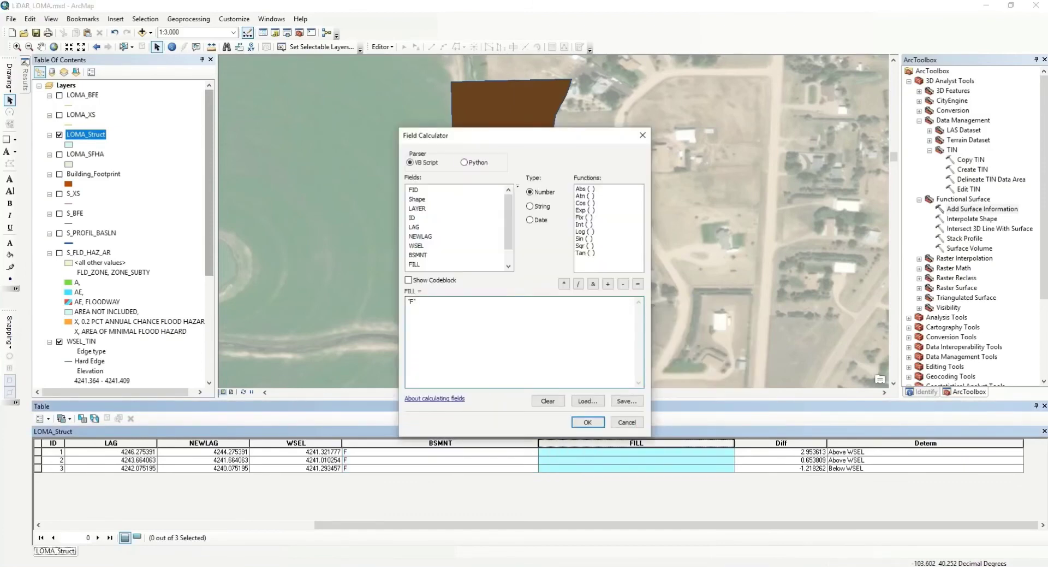
pyautogui.click(588, 422)
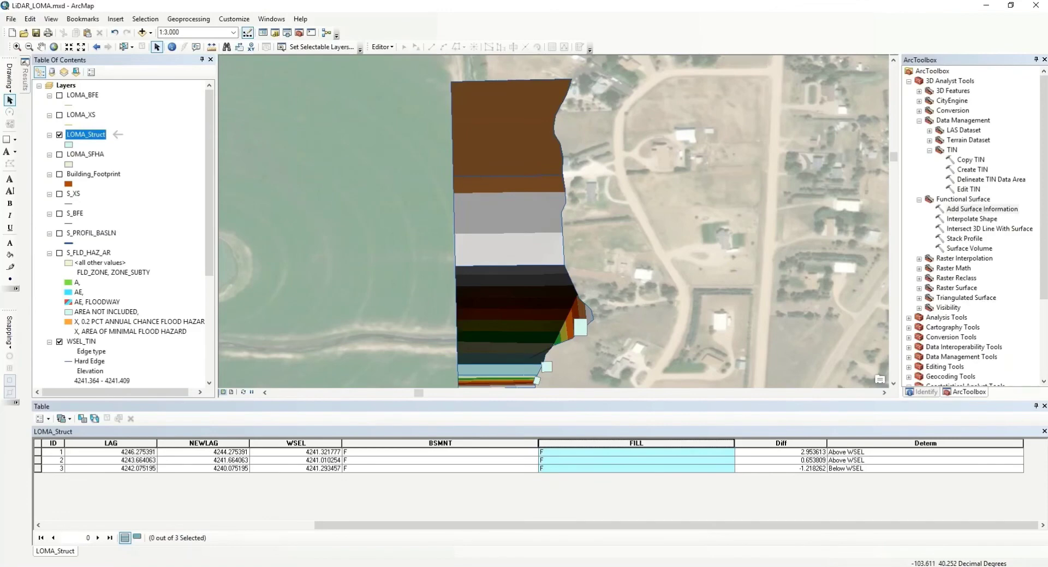
pyautogui.rightClick(93, 135)
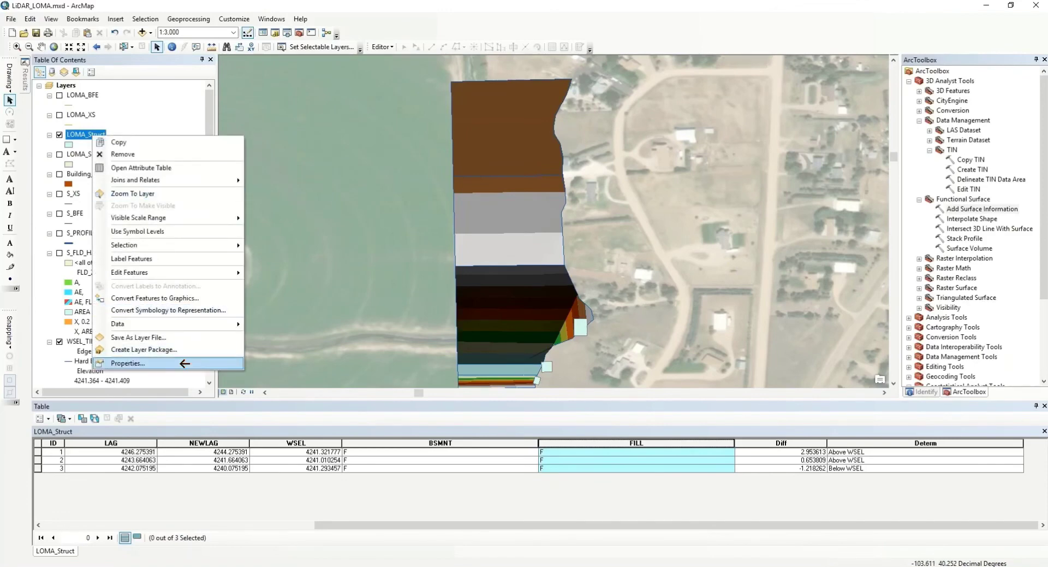
# - Start a LOMA_Struct definition query with the condition "Determ" = 'Above WSEL'
pyautogui.click(180, 363)
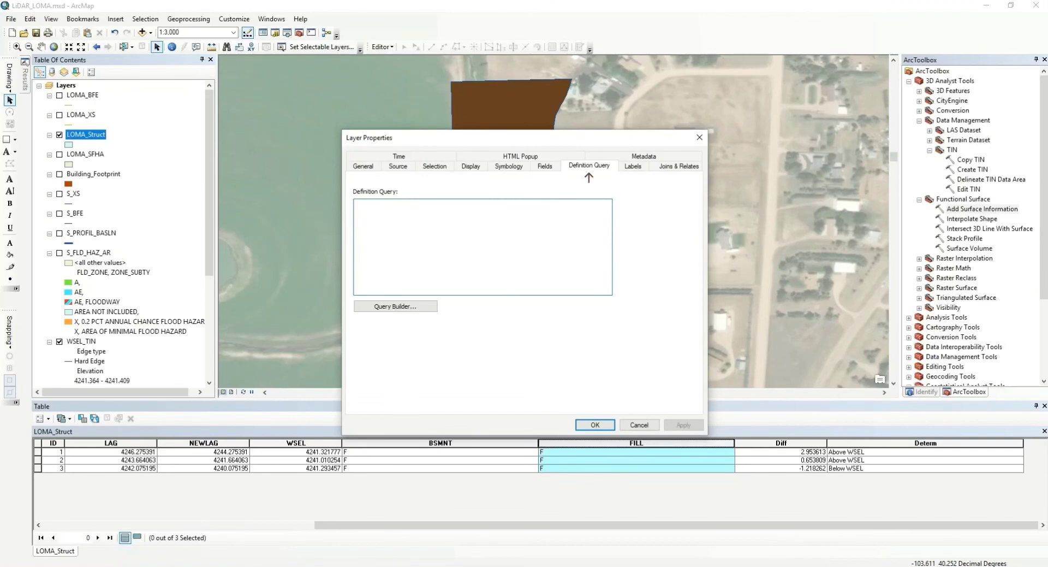
pyautogui.click(395, 305)
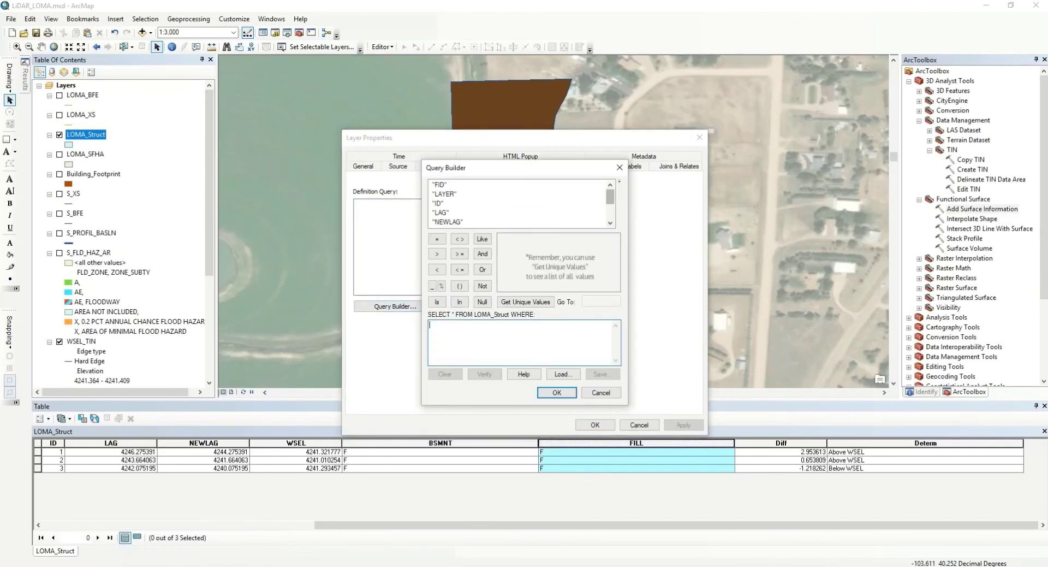
pyautogui.scroll(-2, 521, 203)
pyautogui.doubleClick(444, 221)
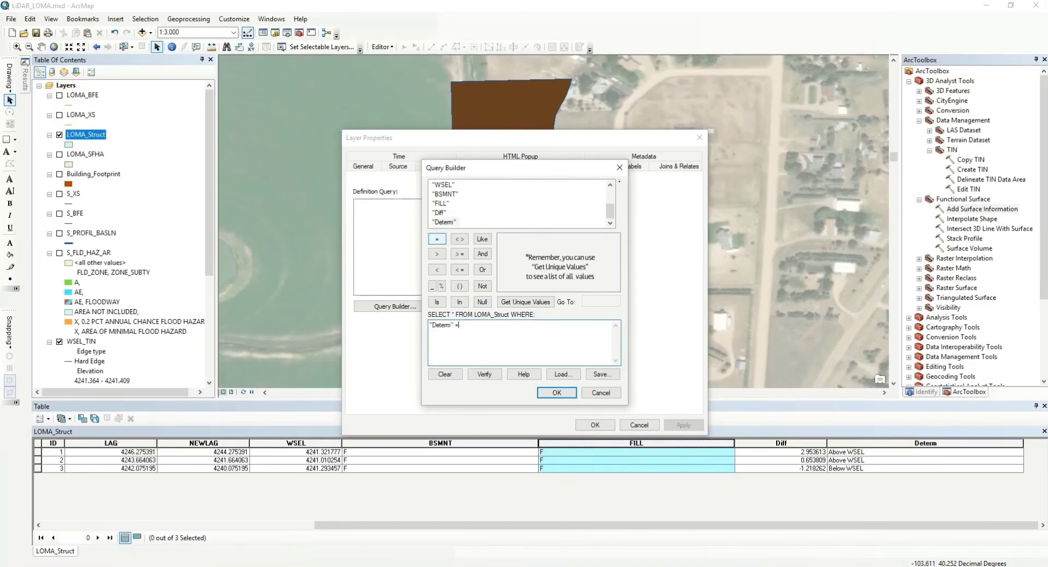
pyautogui.write("'Above WSEL'")
# - Extend the query with AND "BSMNT" = 'F' AND "FILL" = 'F' and apply it
pyautogui.click(483, 254)
pyautogui.doubleClick(445, 194)
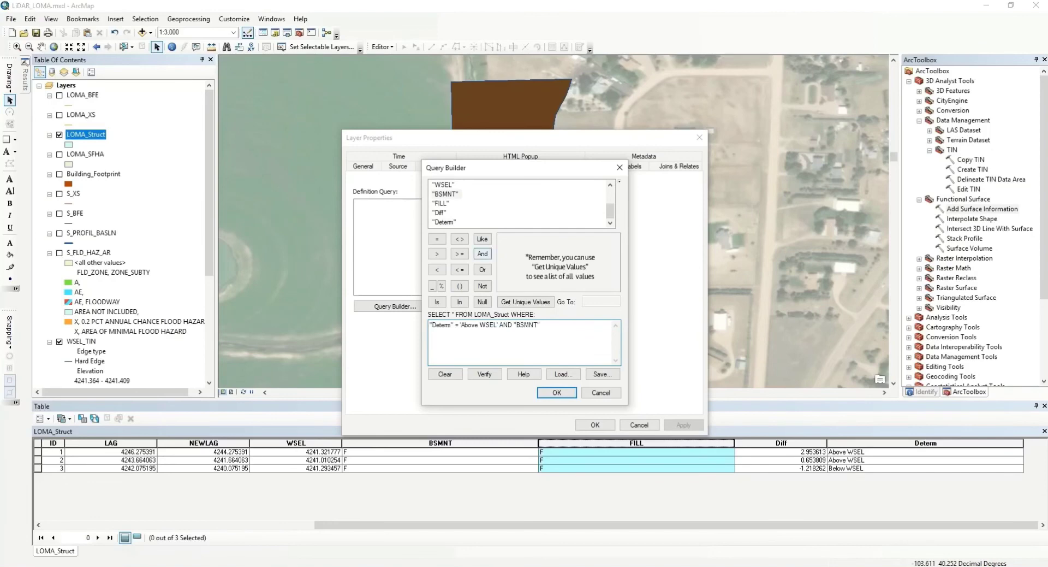
pyautogui.click(437, 239)
pyautogui.write("'F' AND")
pyautogui.click(482, 254)
pyautogui.doubleClick(442, 203)
pyautogui.click(437, 239)
pyautogui.write("'F")
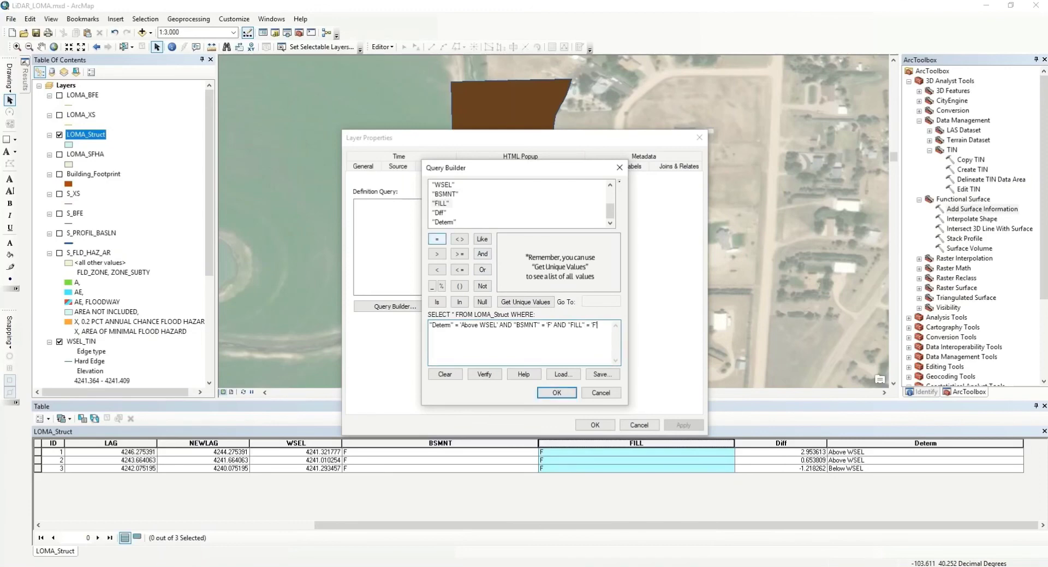
pyautogui.write("'")
pyautogui.click(557, 392)
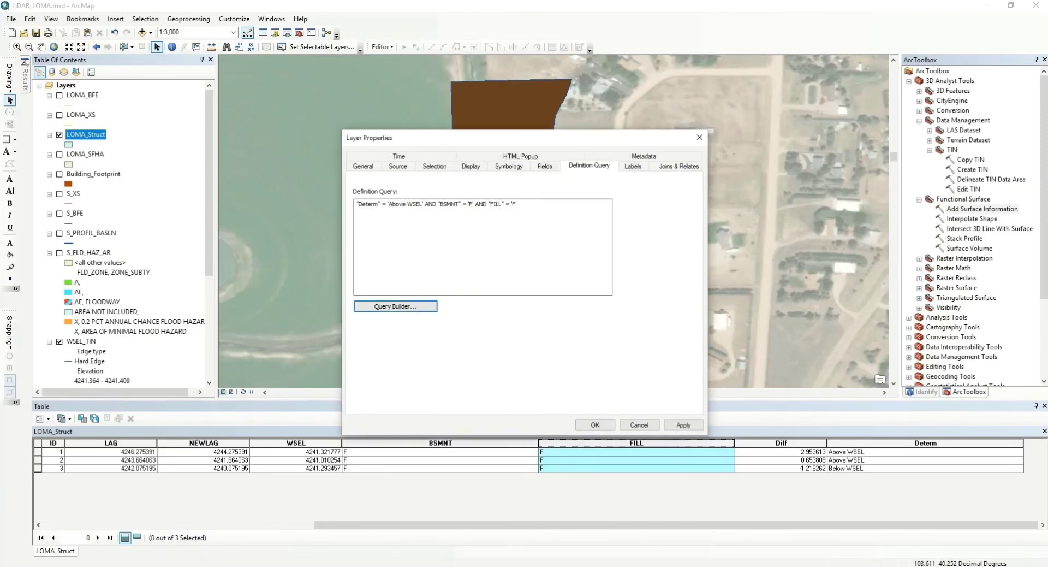
pyautogui.press('Return')
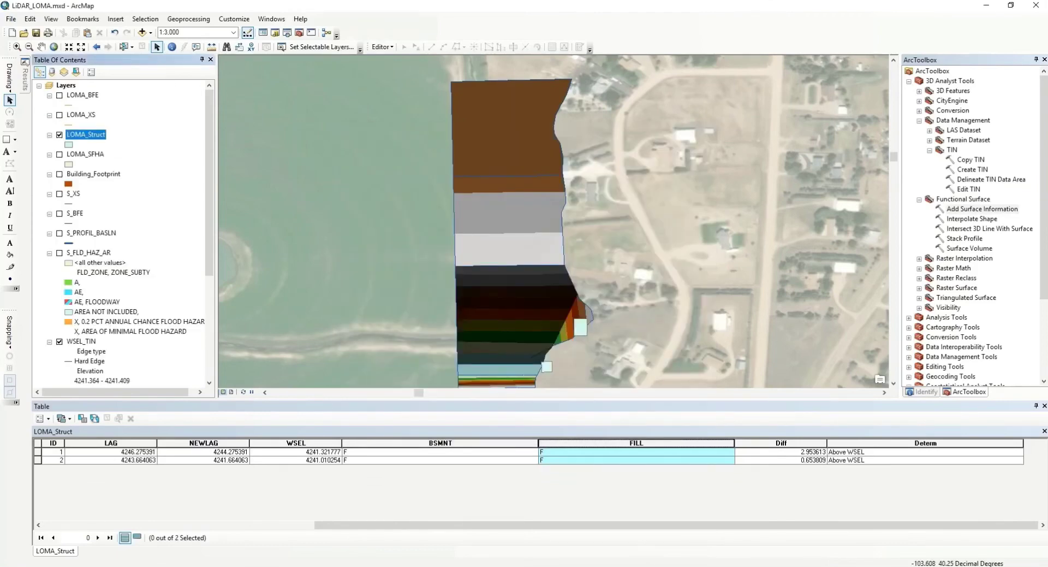
# - Export the queried LOMA_Struct features to LOMA_Structs_Final.shp and add it to the map
pyautogui.rightClick(94, 134)
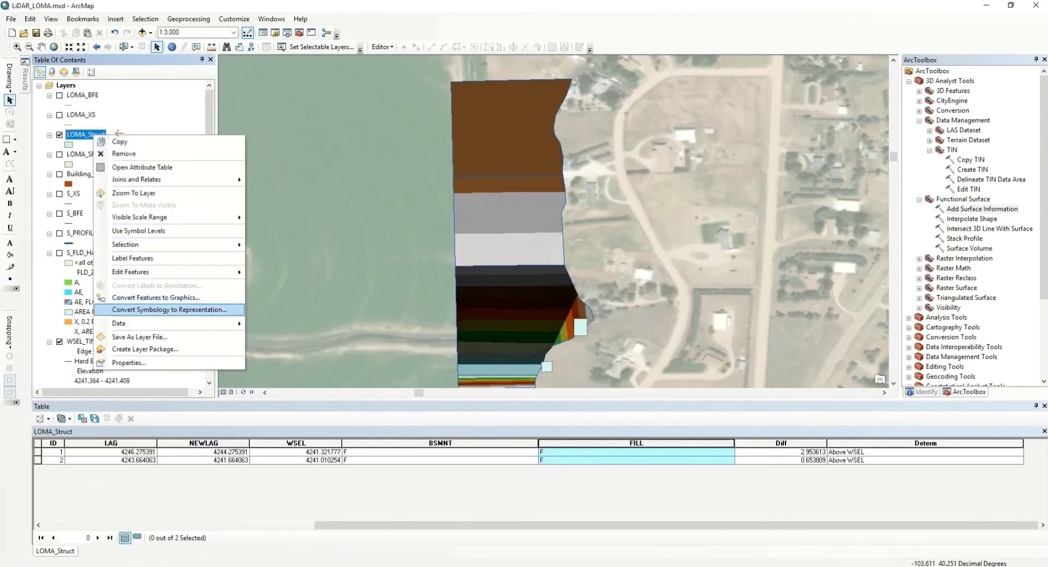
pyautogui.moveTo(164, 322)
pyautogui.click(282, 336)
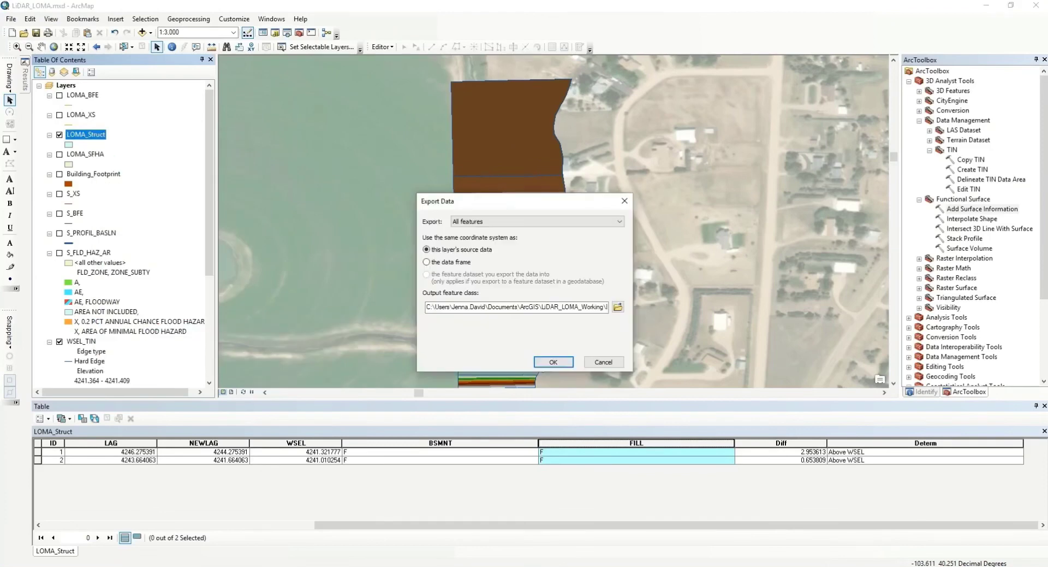
pyautogui.click(617, 307)
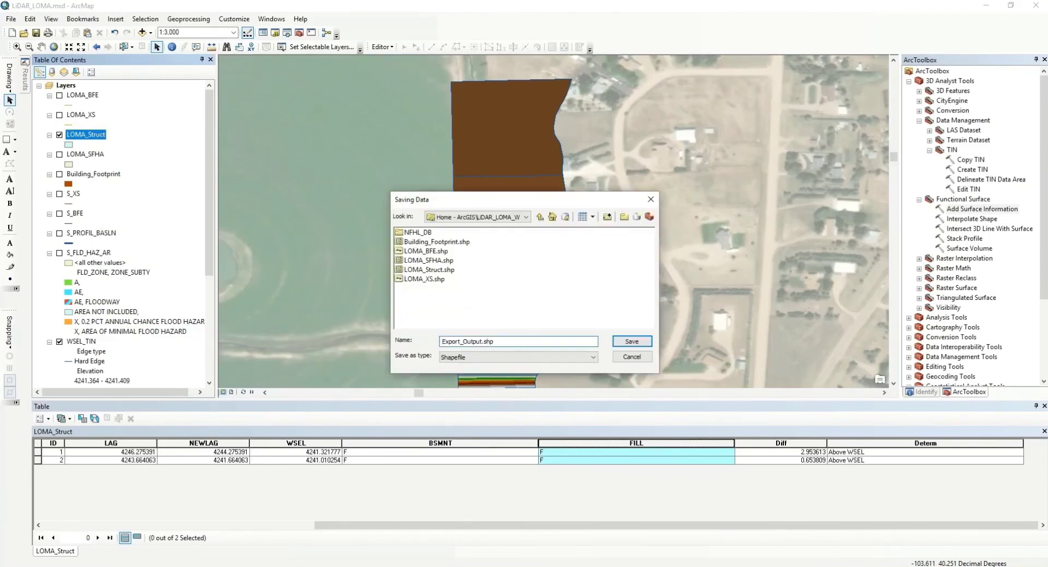
pyautogui.doubleClick(443, 341)
pyautogui.write('LOMA_Structs_Final')
pyautogui.press('Return')
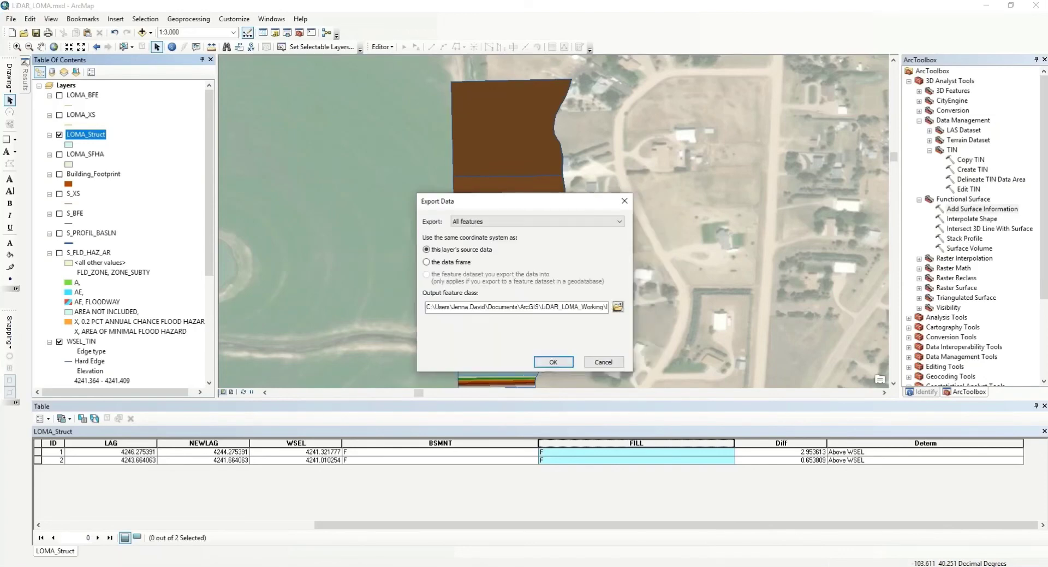
pyautogui.press('Return')
pyautogui.press('Return')
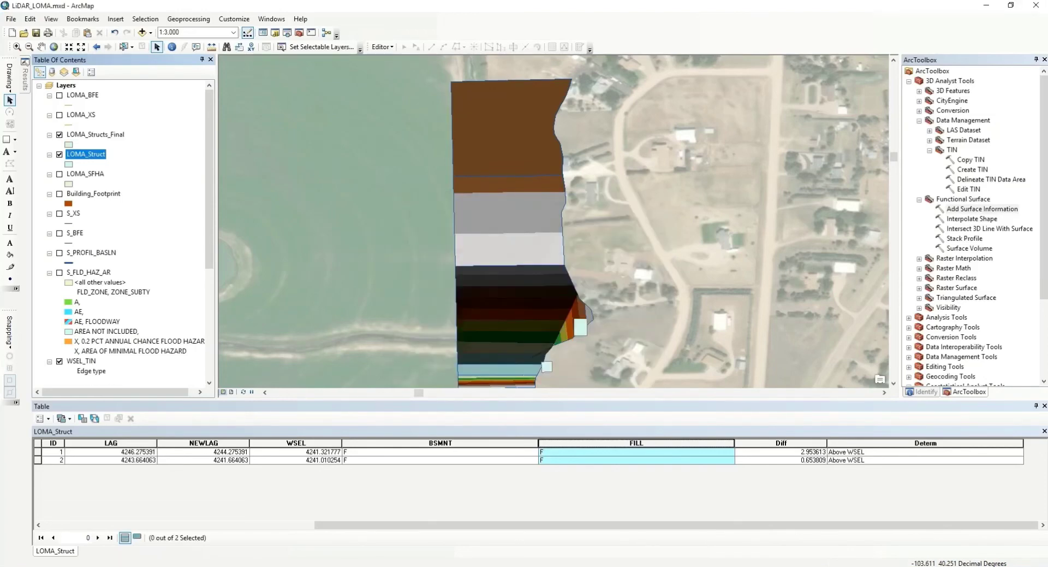
pyautogui.click(96, 134)
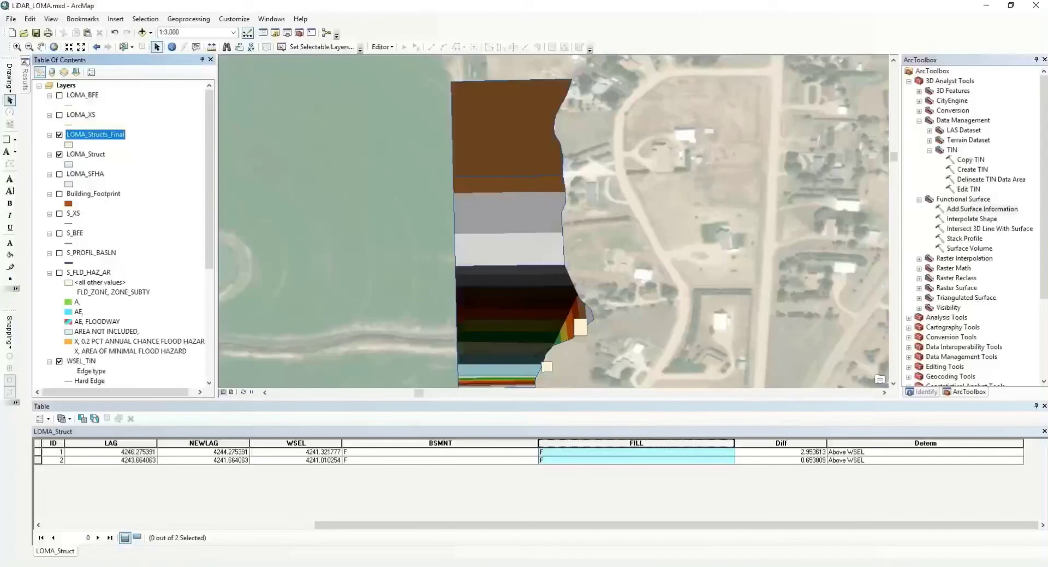